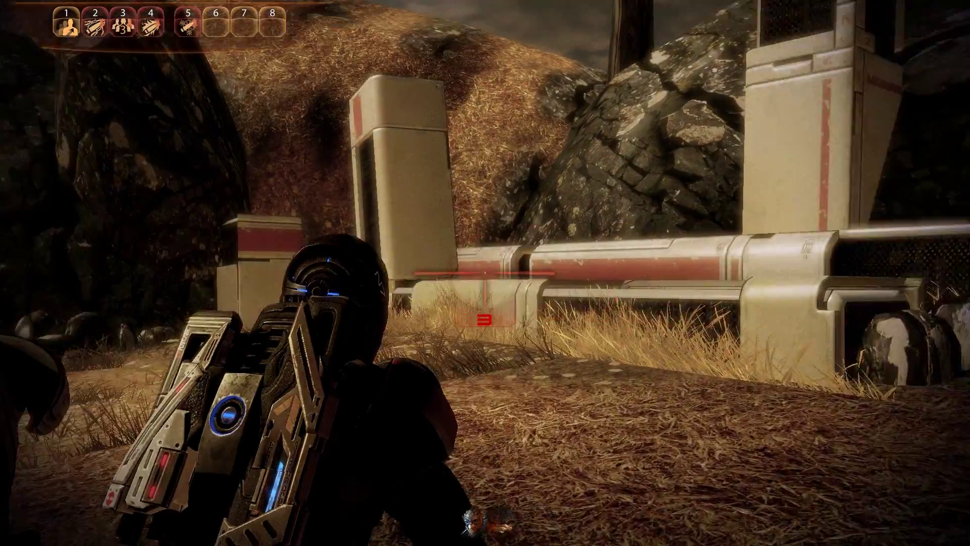
pyautogui.press('w')
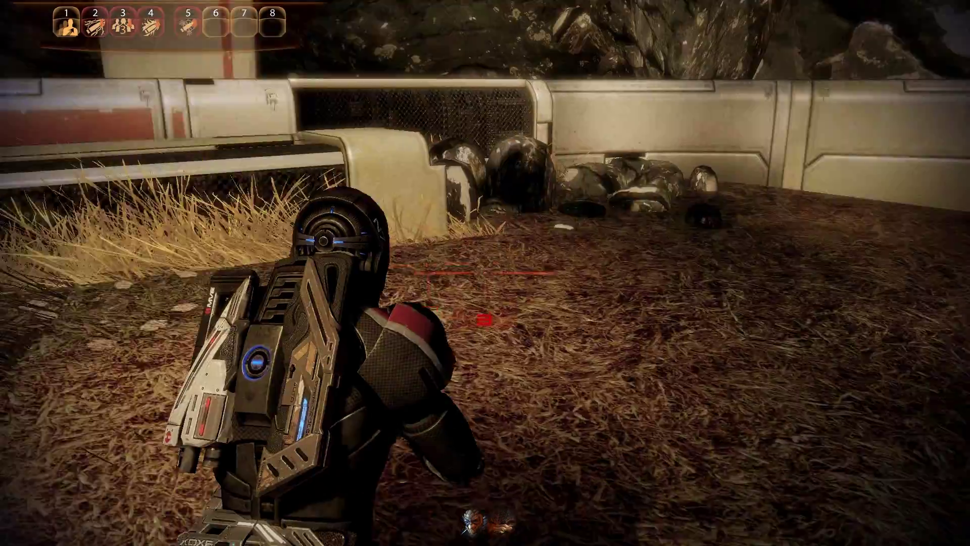
pyautogui.press('w')
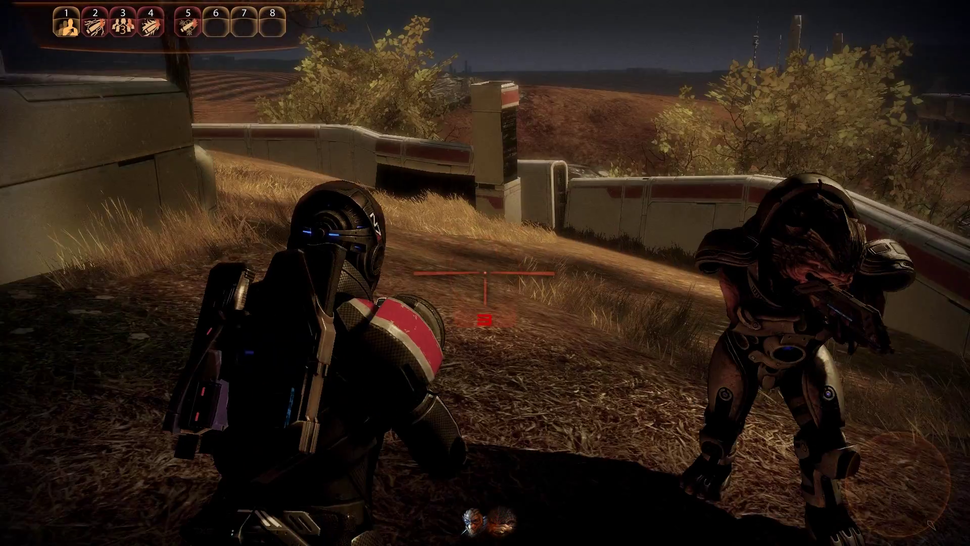
pyautogui.press('w')
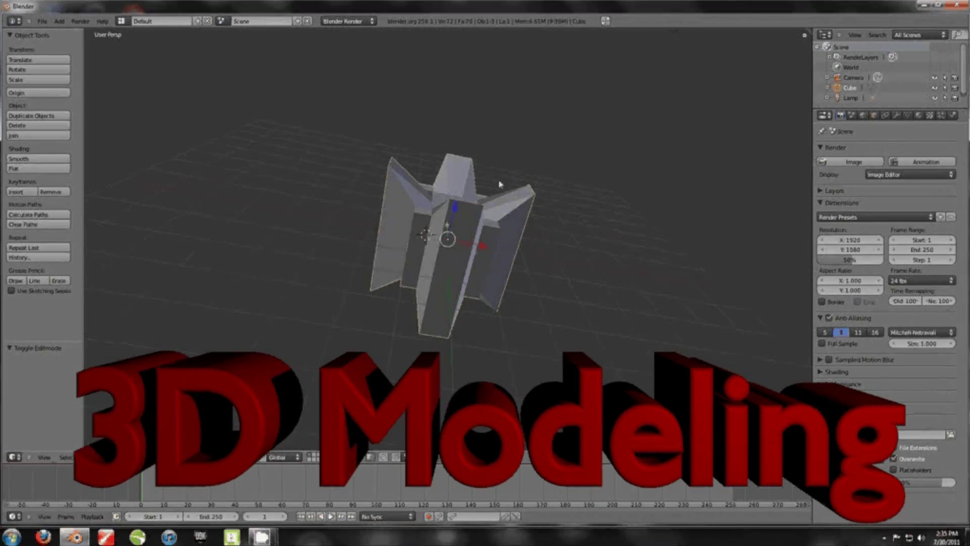
pyautogui.press('Tab')
pyautogui.press('KP_1')
pyautogui.press('b')
pyautogui.moveTo(290, 188); pyautogui.dragTo(556, 141)
pyautogui.moveTo(556, 142); pyautogui.dragTo(453, 269, button='middle')
pyautogui.press('e')
pyautogui.press('e')
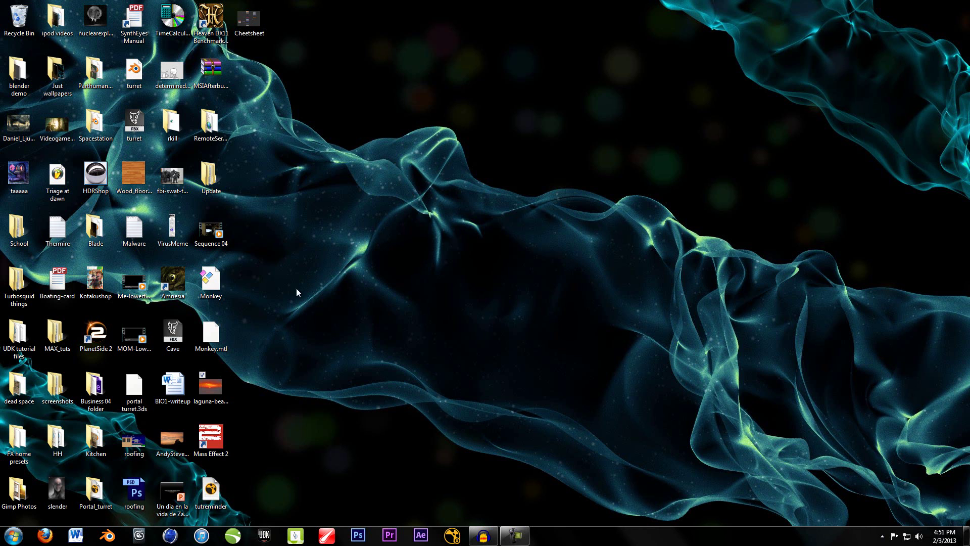
# Compare the castle sunset and Laguna Beach sunset photos from the desktop side by side, closing both once viewed.
pyautogui.doubleClick(178, 439)
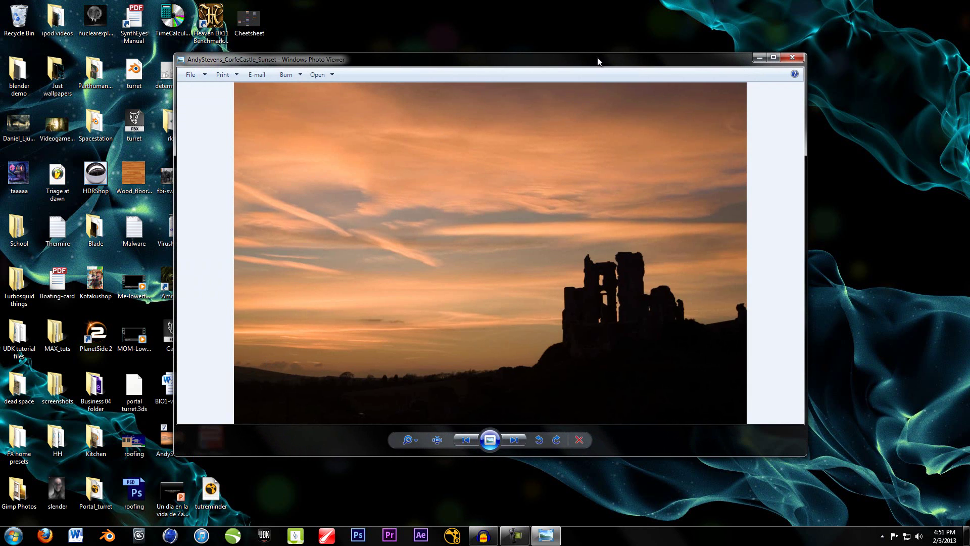
pyautogui.moveTo(597, 59); pyautogui.dragTo(815, 76)
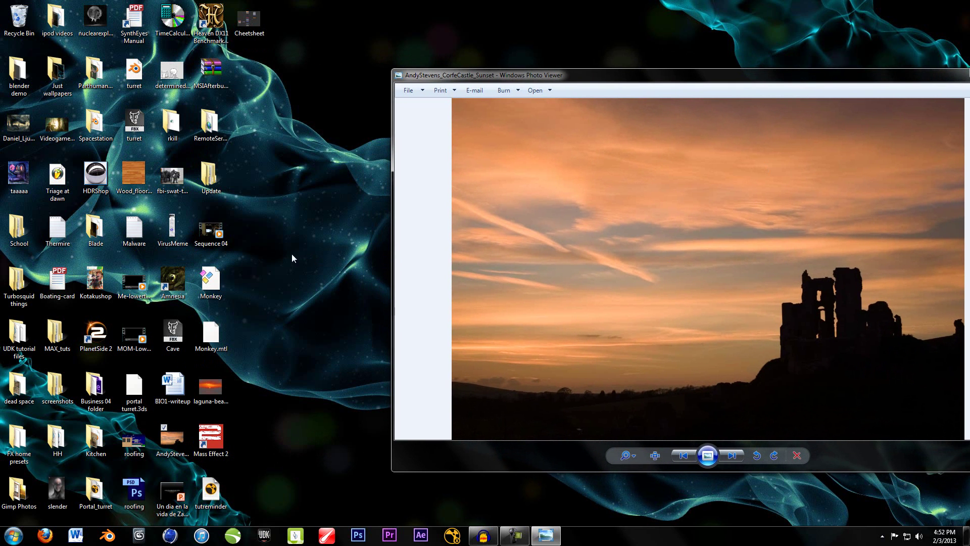
pyautogui.doubleClick(210, 387)
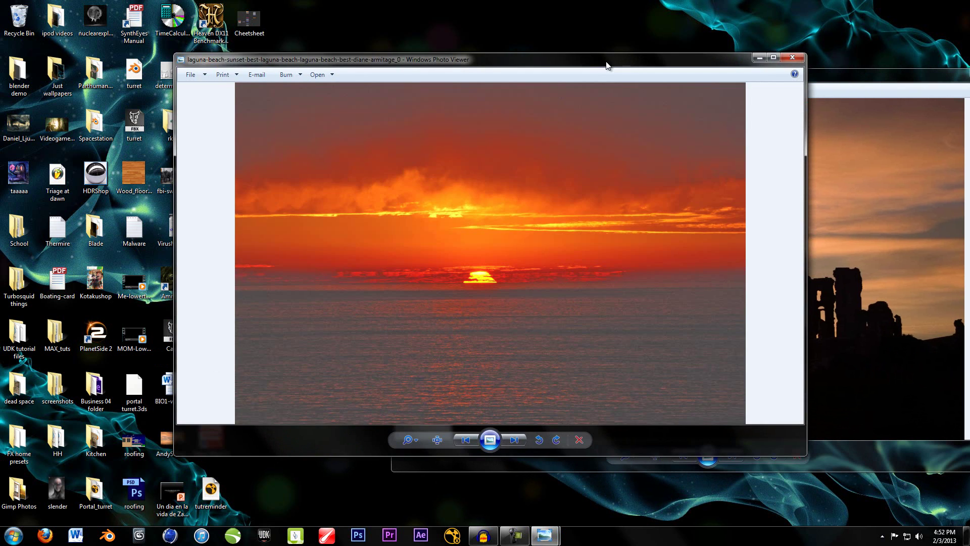
pyautogui.moveTo(609, 66); pyautogui.dragTo(387, 88)
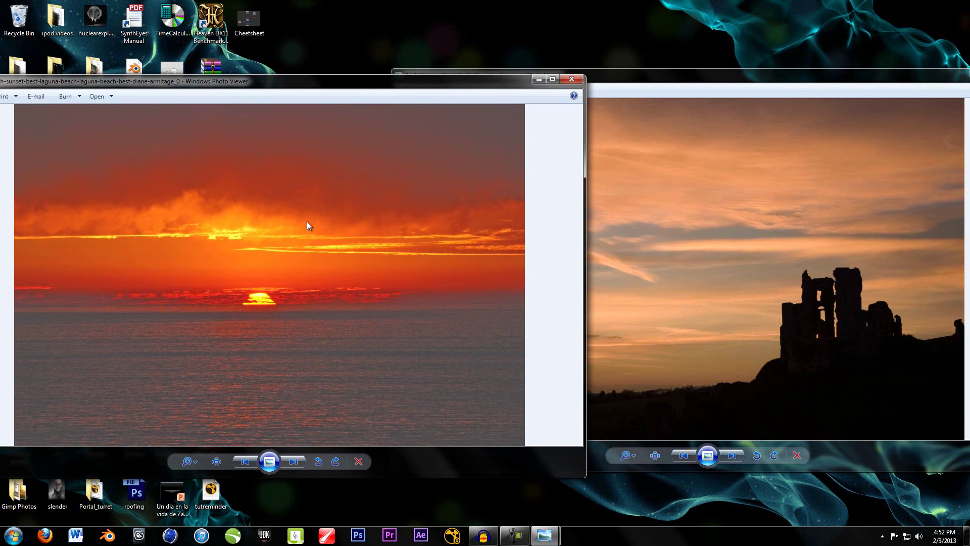
pyautogui.click(750, 309)
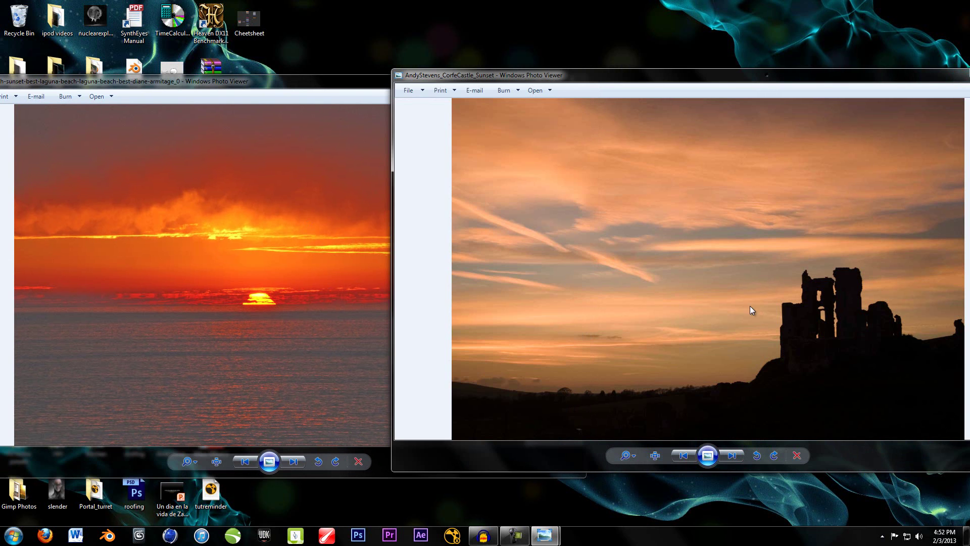
pyautogui.click(353, 86)
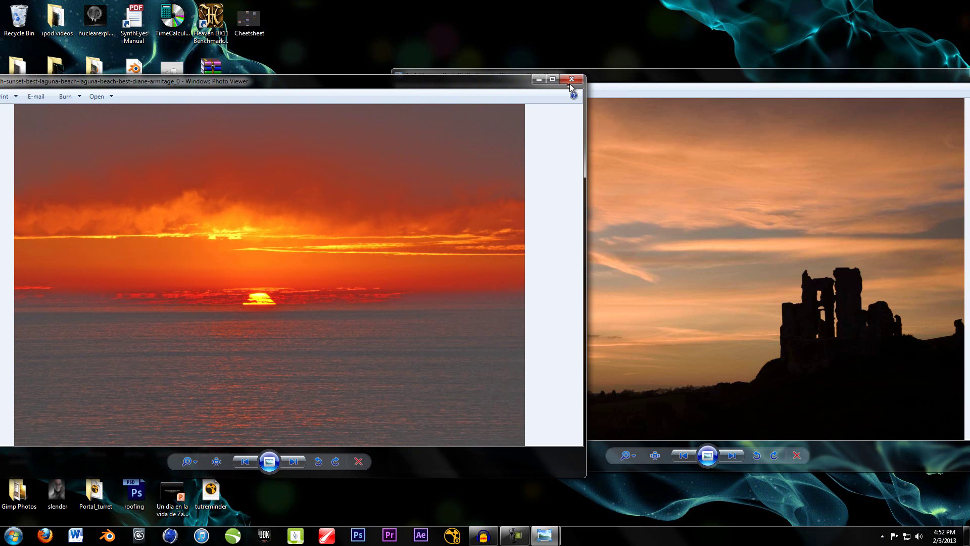
pyautogui.click(570, 83)
pyautogui.moveTo(888, 81); pyautogui.dragTo(685, 77)
pyautogui.click(808, 76)
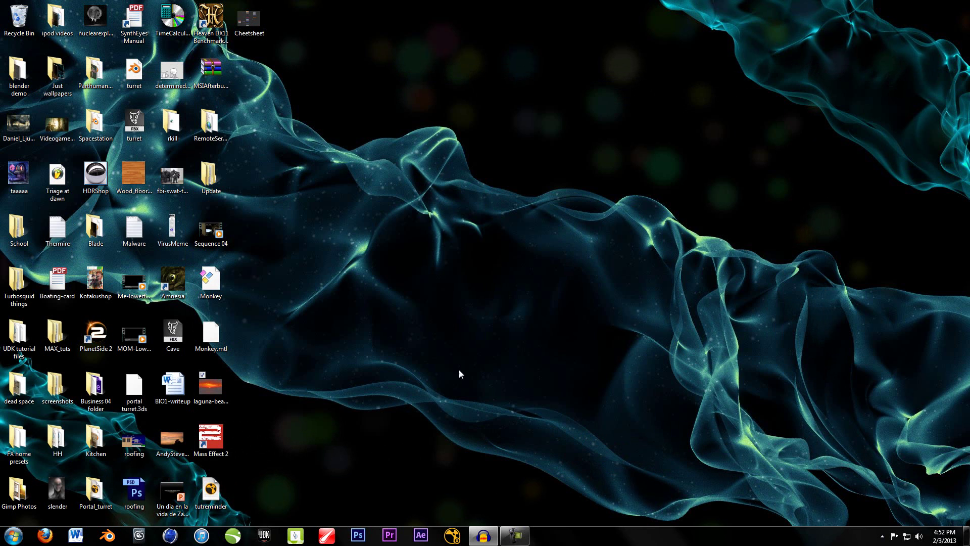
# Launch NukeX with an empty script, declining to restore the autosave, and maximize its window.
pyautogui.click(451, 530)
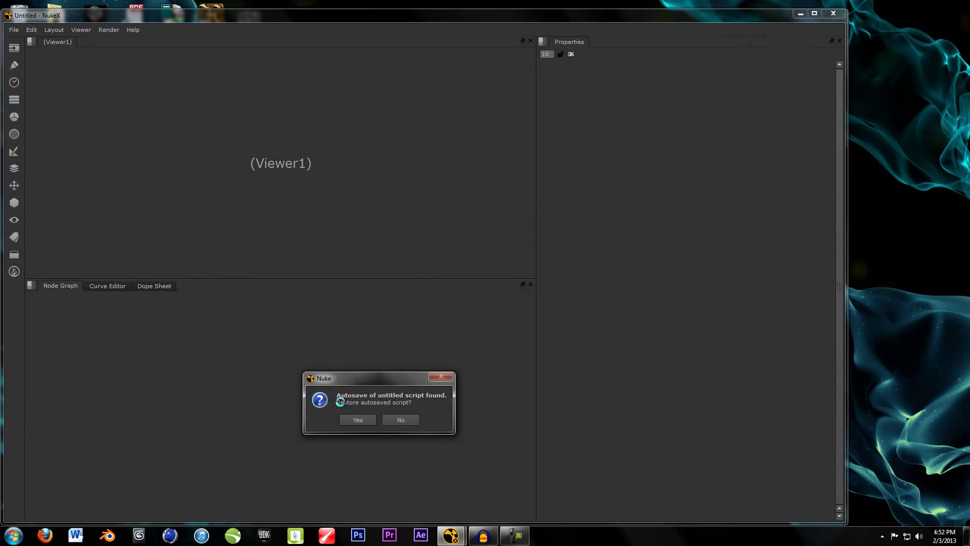
pyautogui.click(412, 418)
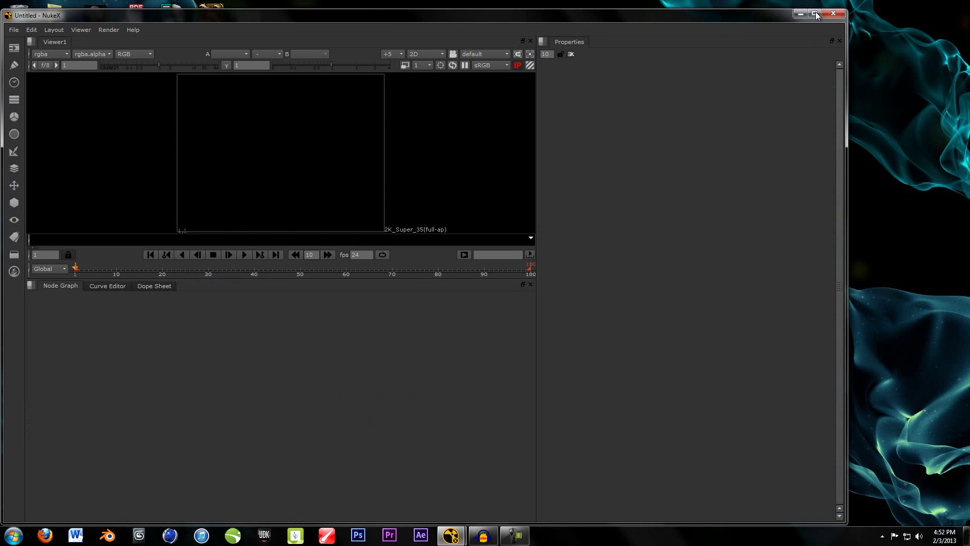
pyautogui.moveTo(272, 361); pyautogui.dragTo(305, 358, button='middle')
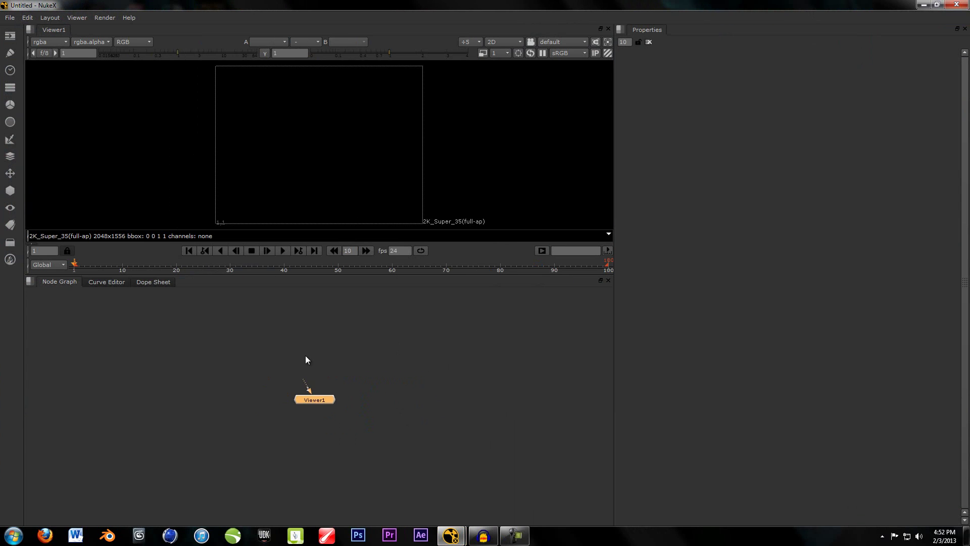
pyautogui.scroll(3, 305, 358)
pyautogui.scroll(-3, 362, 402)
pyautogui.moveTo(375, 429); pyautogui.dragTo(347, 410, button='middle')
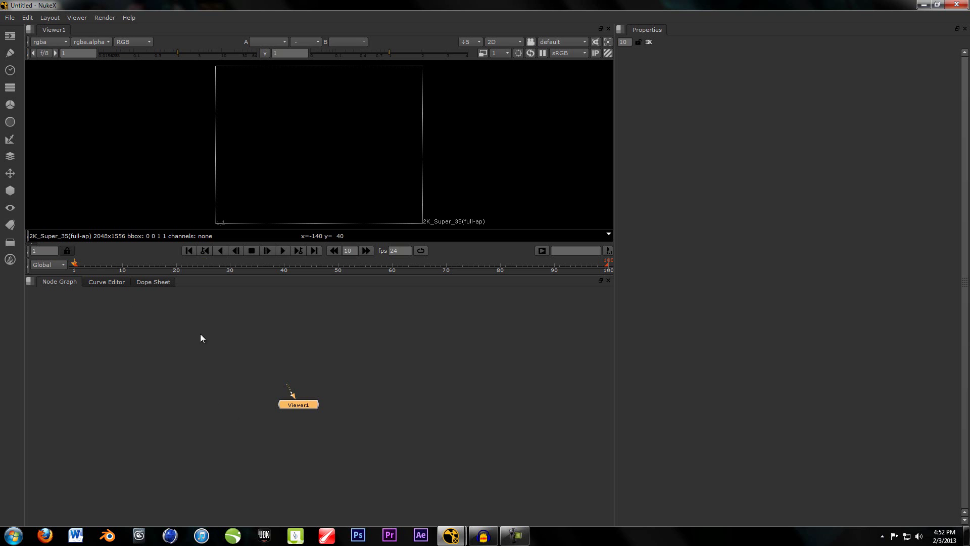
pyautogui.moveTo(286, 354); pyautogui.dragTo(239, 397, button='middle')
pyautogui.moveTo(229, 175); pyautogui.dragTo(253, 181, button='middle')
pyautogui.press('f')
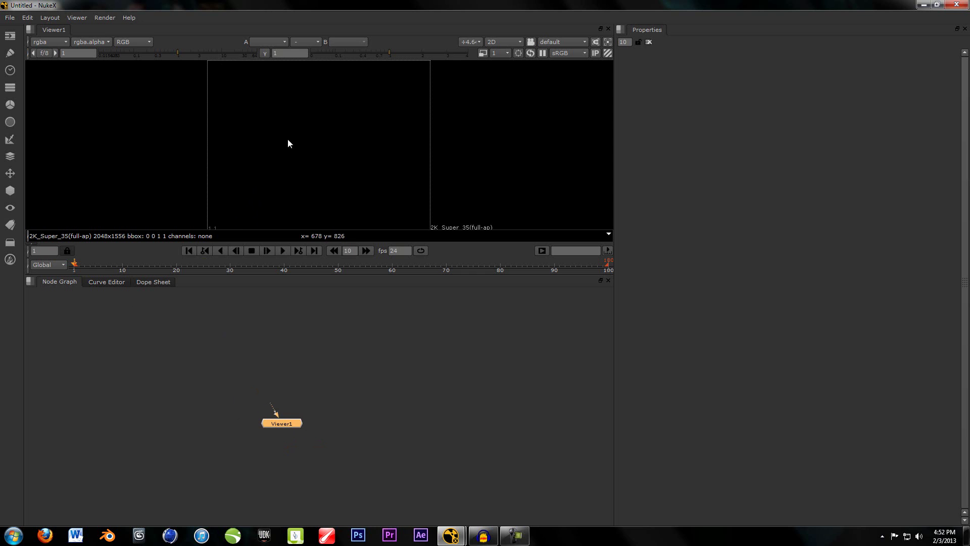
pyautogui.click(15, 39)
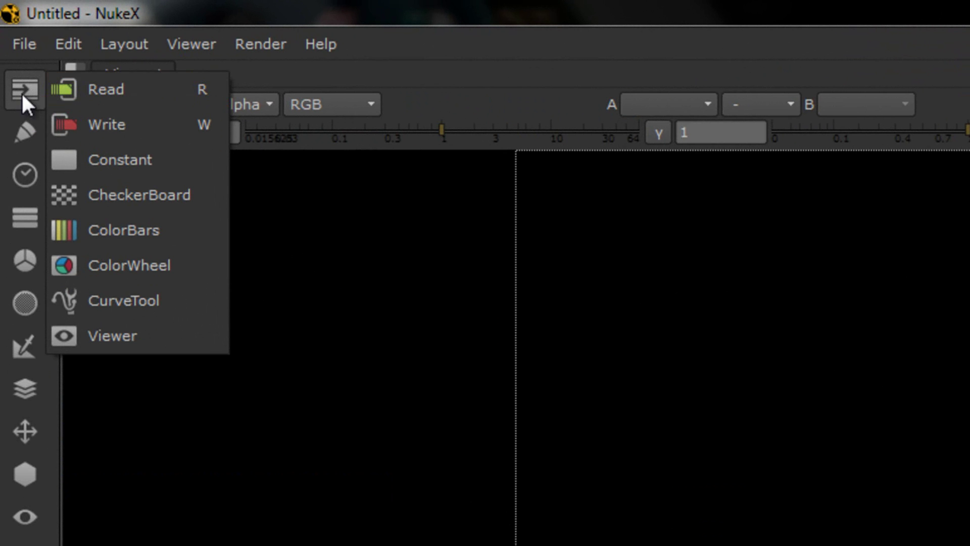
pyautogui.click(211, 404)
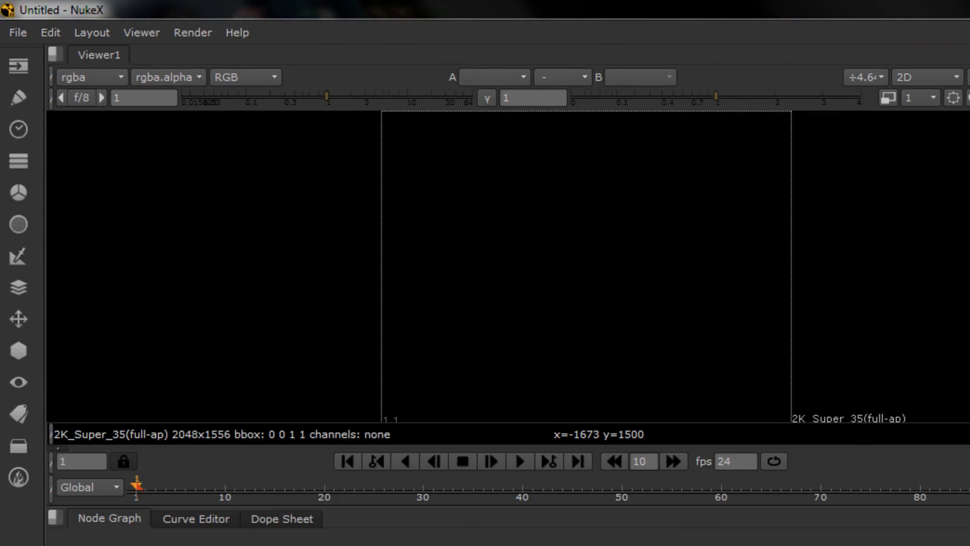
pyautogui.press('r')
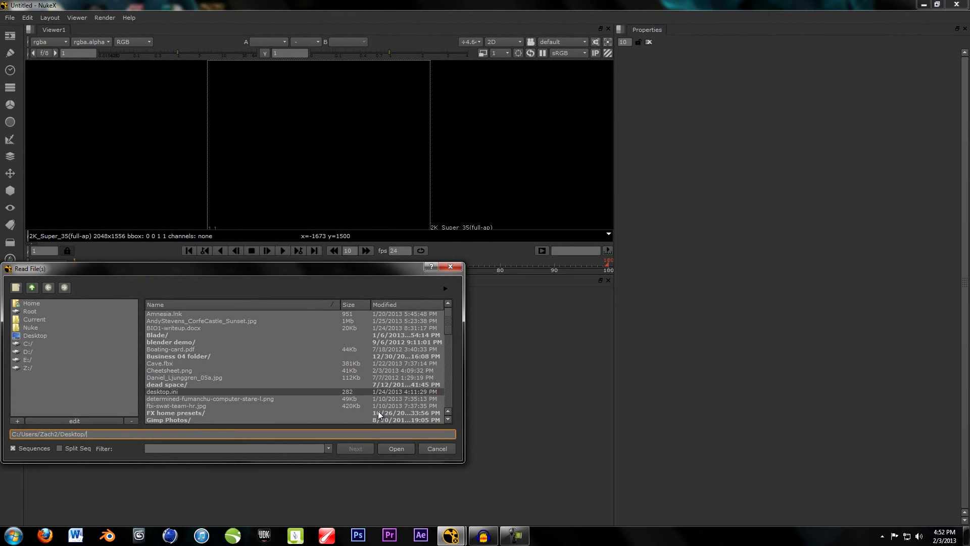
pyautogui.click(429, 451)
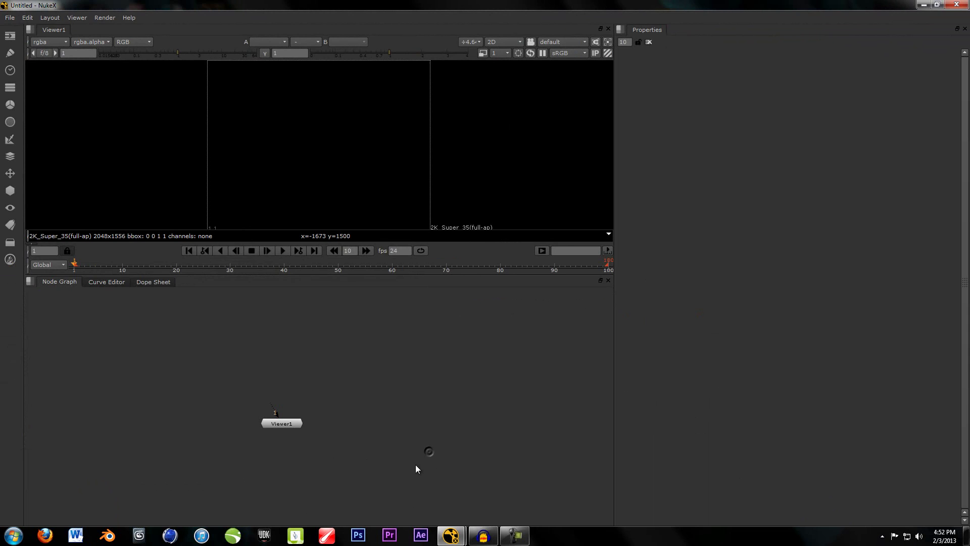
# Bring the castle sunset photo from the desktop into the node graph as a Read node above Viewer1.
pyautogui.click(966, 535)
pyautogui.moveTo(172, 439); pyautogui.dragTo(274, 346)
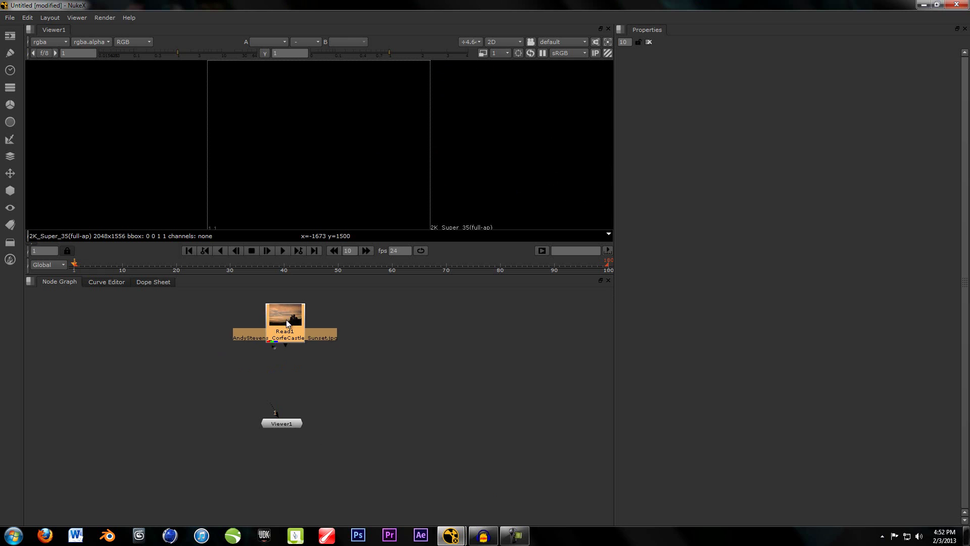
pyautogui.scroll(3, 298, 384)
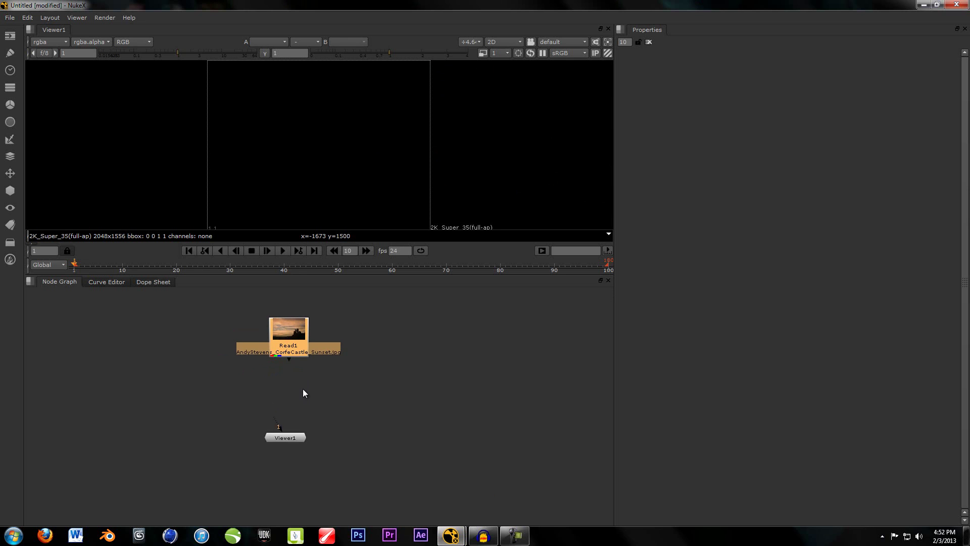
pyautogui.moveTo(291, 329); pyautogui.dragTo(296, 334)
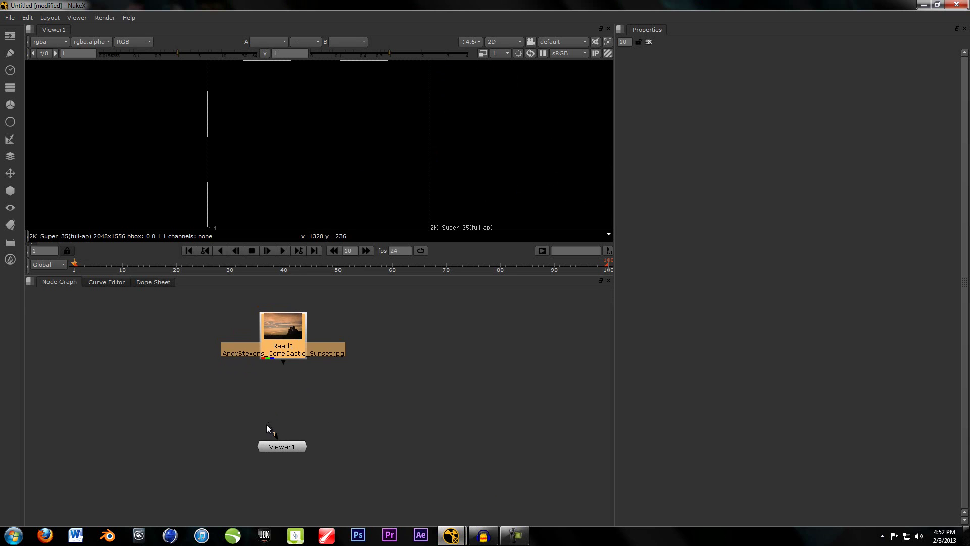
# Connect the castle photo's Read node to Viewer1 so the image is displayed in the viewer.
pyautogui.moveTo(277, 437); pyautogui.dragTo(239, 437)
pyautogui.press('1')
pyautogui.press('1')
pyautogui.moveTo(278, 338)
pyautogui.mouseDown()
pyautogui.moveTo(229, 342)
pyautogui.moveTo(280, 340)
pyautogui.mouseUp()
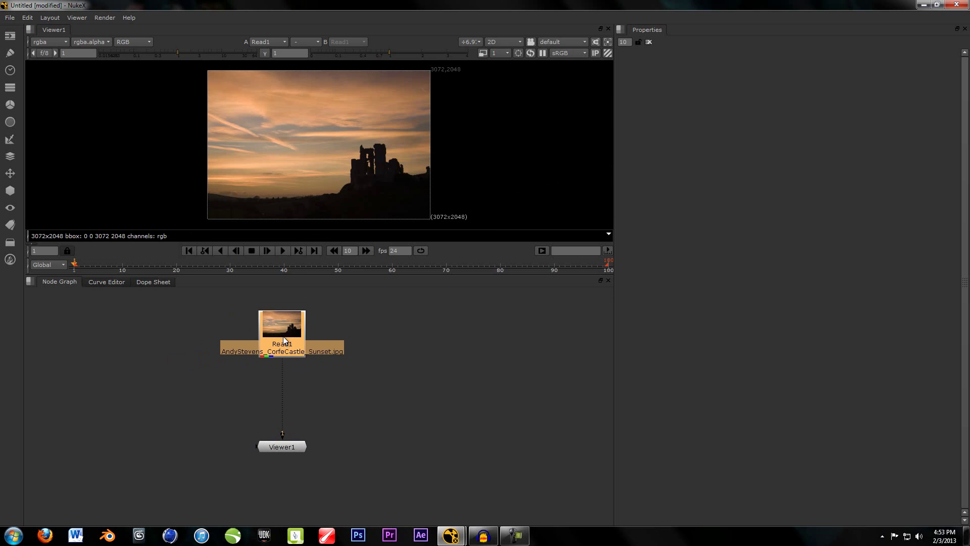
pyautogui.click(320, 393)
pyautogui.moveTo(301, 393); pyautogui.dragTo(295, 417, button='middle')
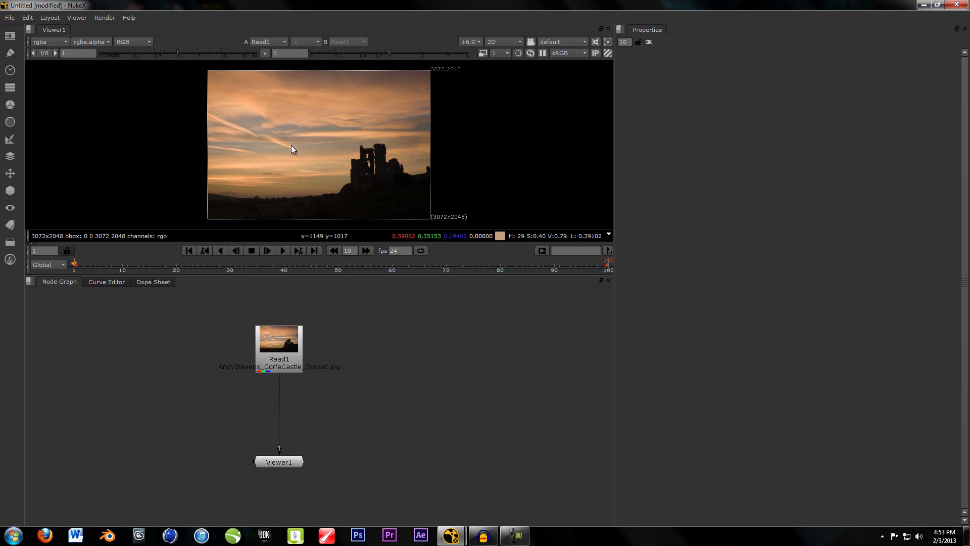
pyautogui.scroll(1, 308, 192)
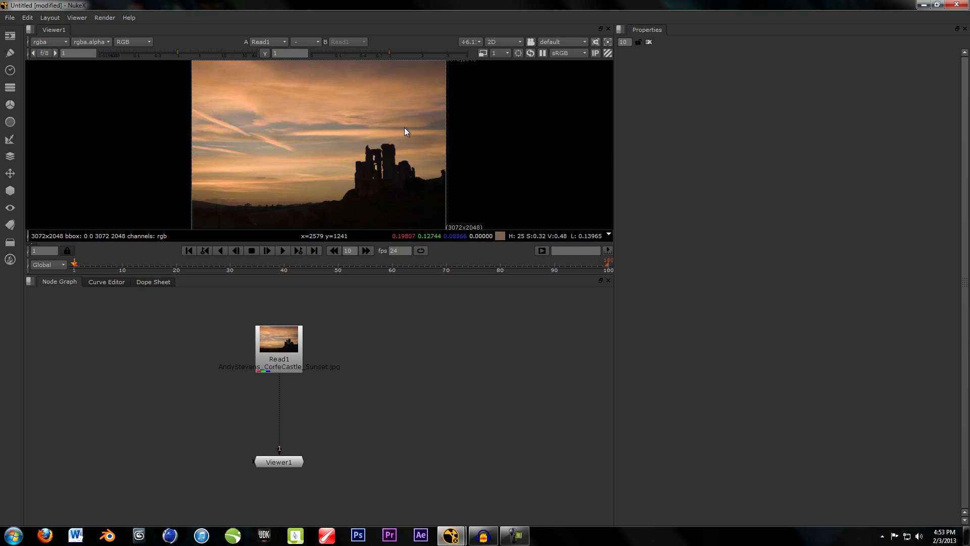
pyautogui.scroll(3, 371, 154)
pyautogui.moveTo(205, 147); pyautogui.dragTo(315, 138, button='middle')
pyautogui.scroll(-1, 359, 174)
pyautogui.scroll(-3, 317, 138)
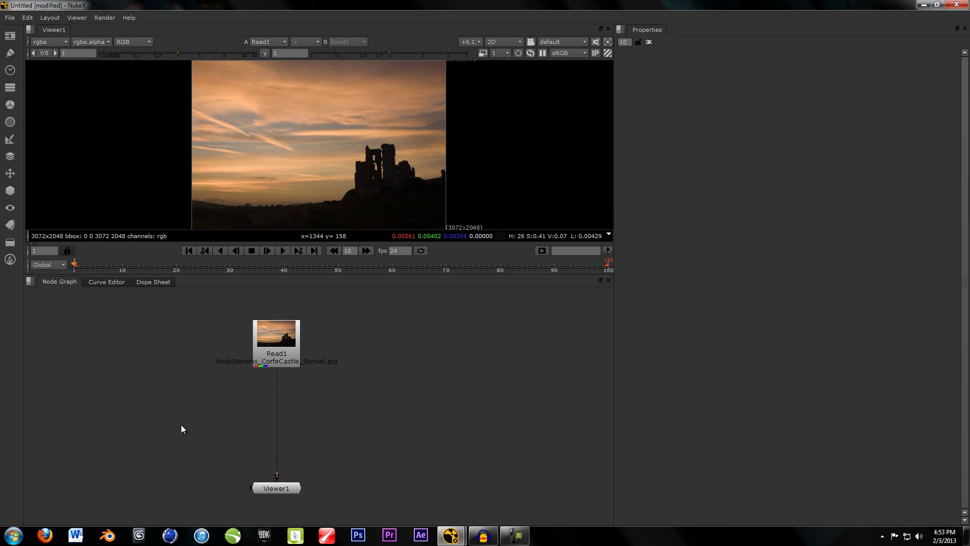
pyautogui.moveTo(181, 425); pyautogui.dragTo(194, 422, button='middle')
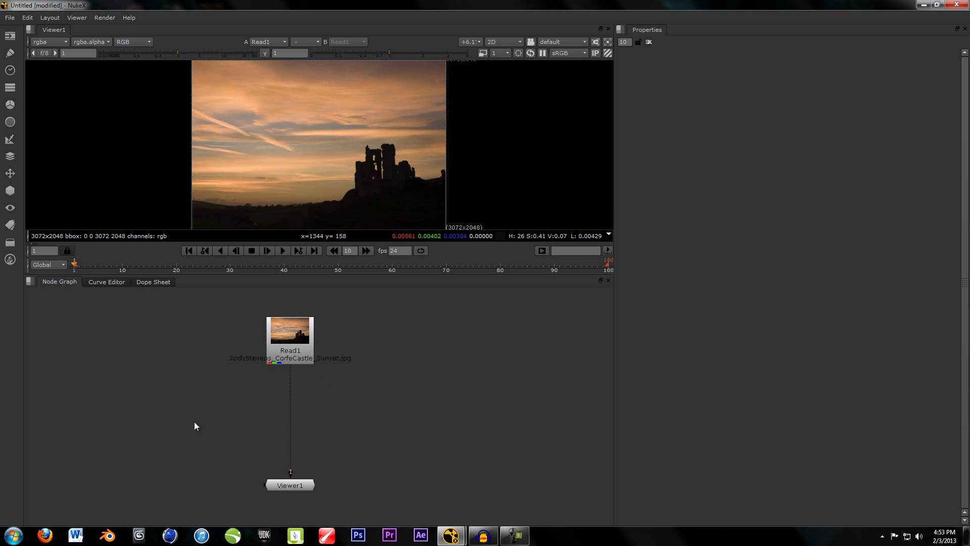
# View the Curve Editor and the Dope Sheet, ending back in the Node Graph.
pyautogui.click(112, 282)
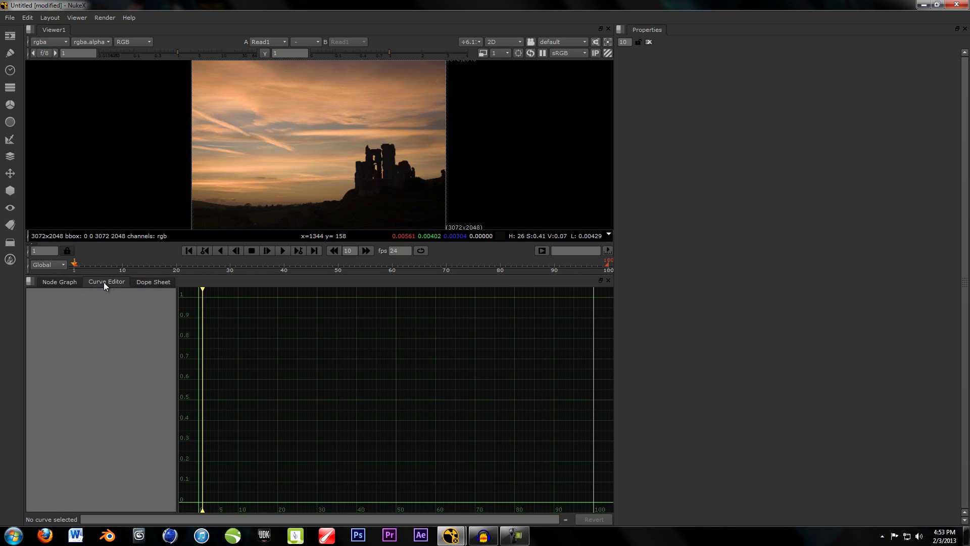
pyautogui.click(63, 281)
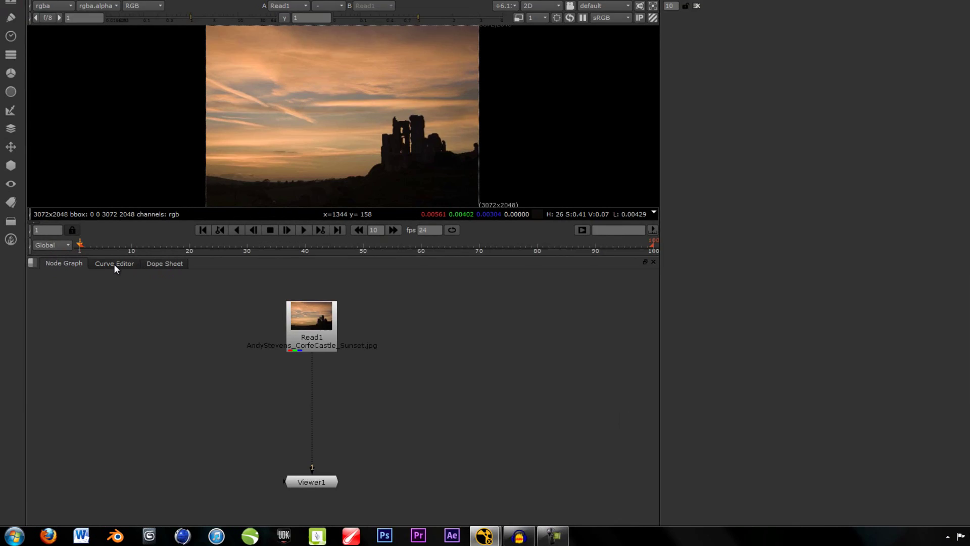
pyautogui.click(113, 263)
pyautogui.click(176, 264)
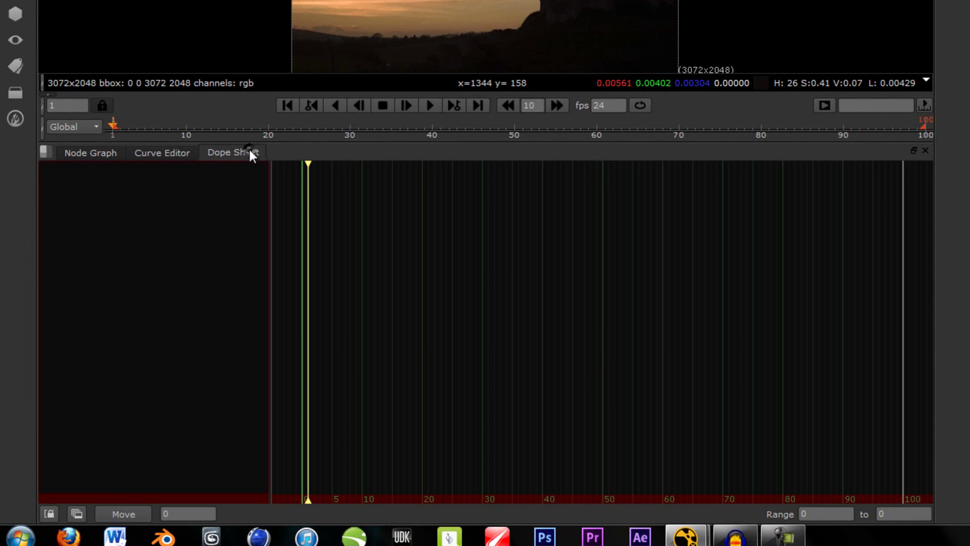
pyautogui.click(175, 155)
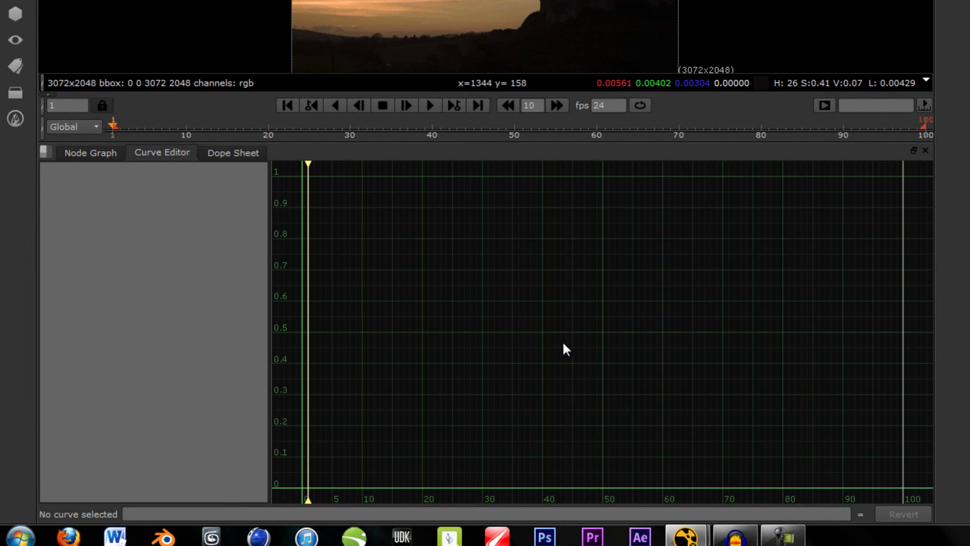
pyautogui.click(96, 157)
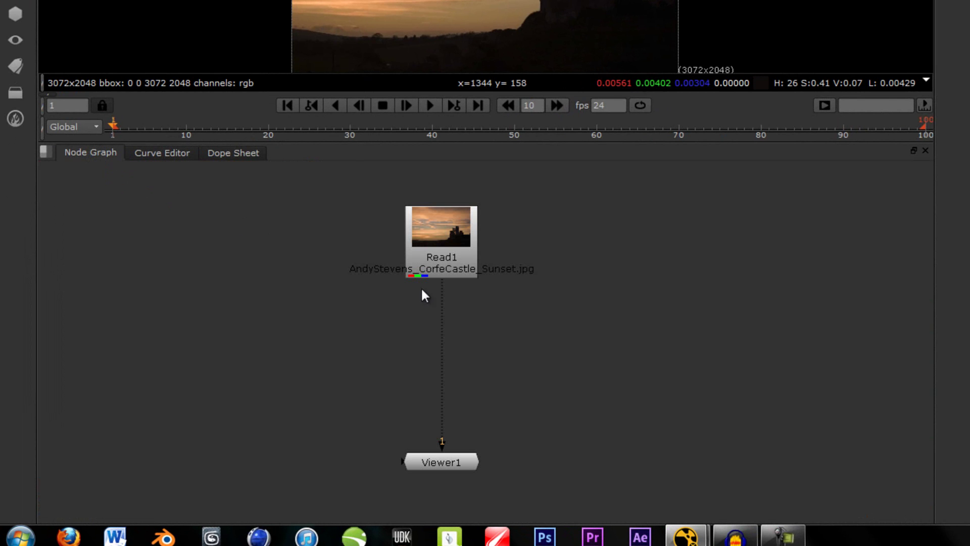
pyautogui.moveTo(447, 313)
pyautogui.mouseDown(button='middle')
pyautogui.moveTo(465, 320)
pyautogui.moveTo(456, 318)
pyautogui.mouseUp(button='middle')
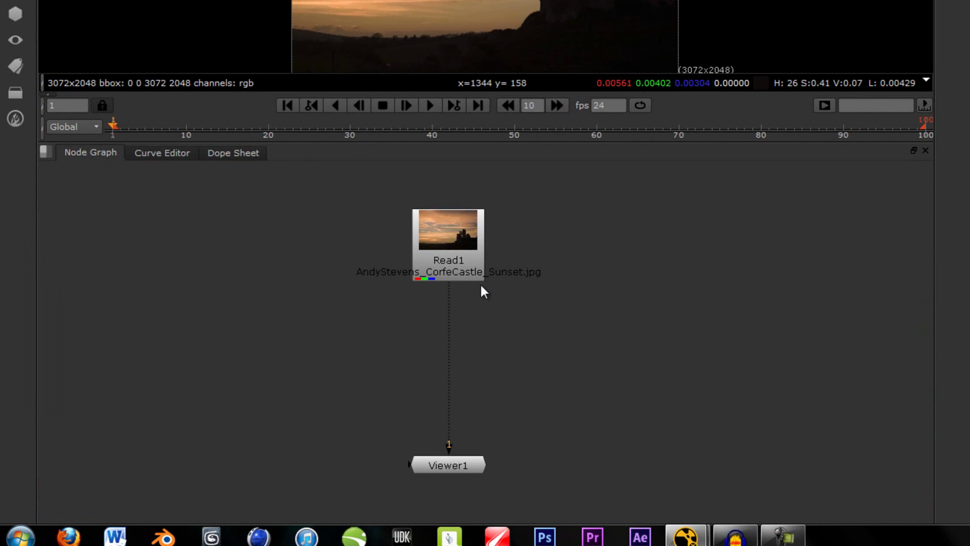
pyautogui.moveTo(507, 294); pyautogui.dragTo(458, 325, button='middle')
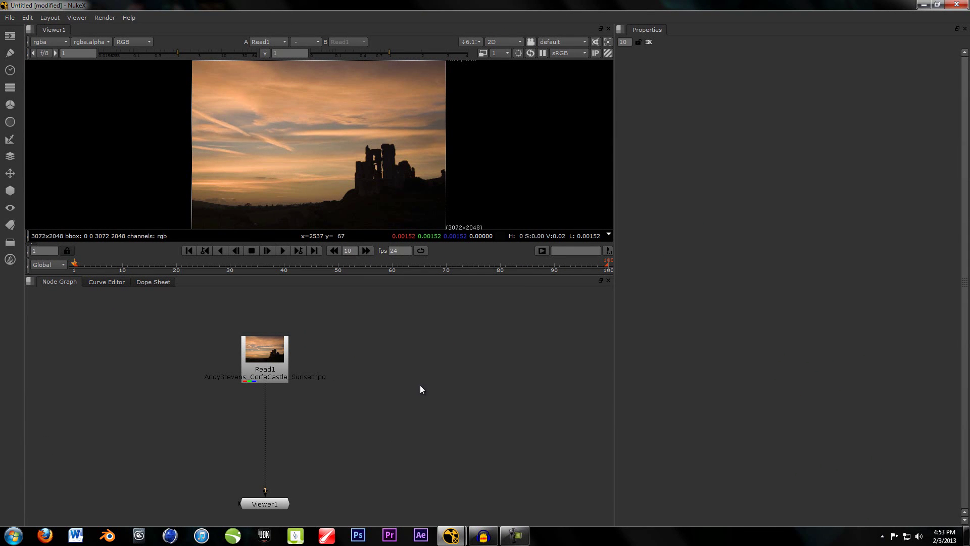
pyautogui.moveTo(355, 381); pyautogui.dragTo(302, 389, button='middle')
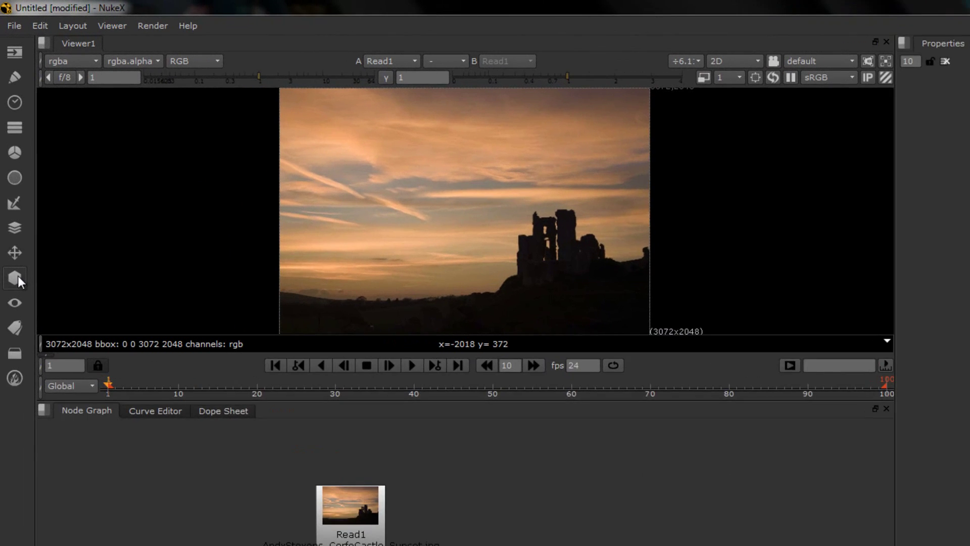
# Look through the node categories for colour, filter, transform and merge operations.
pyautogui.click(10, 190)
pyautogui.click(11, 171)
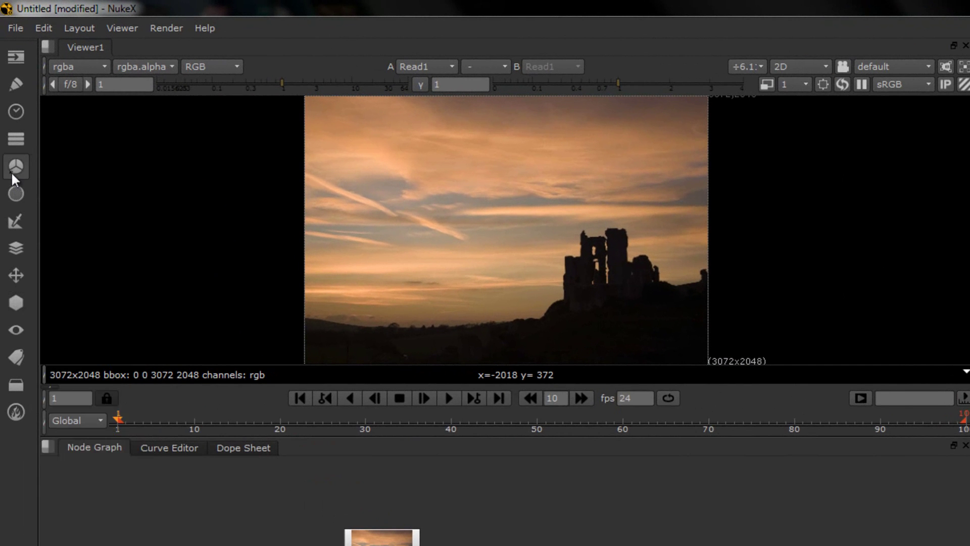
pyautogui.click(12, 171)
pyautogui.click(6, 138)
pyautogui.click(6, 138)
pyautogui.click(10, 171)
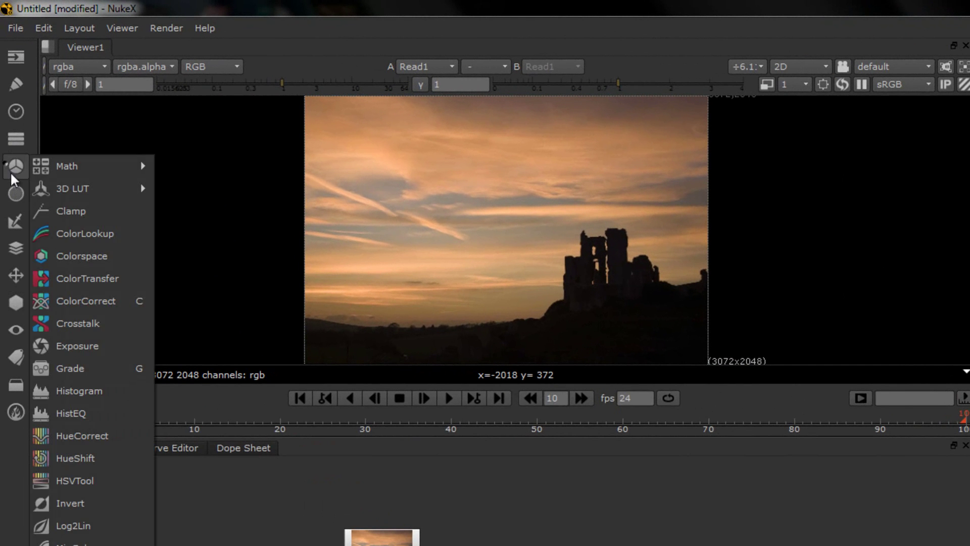
pyautogui.click(20, 188)
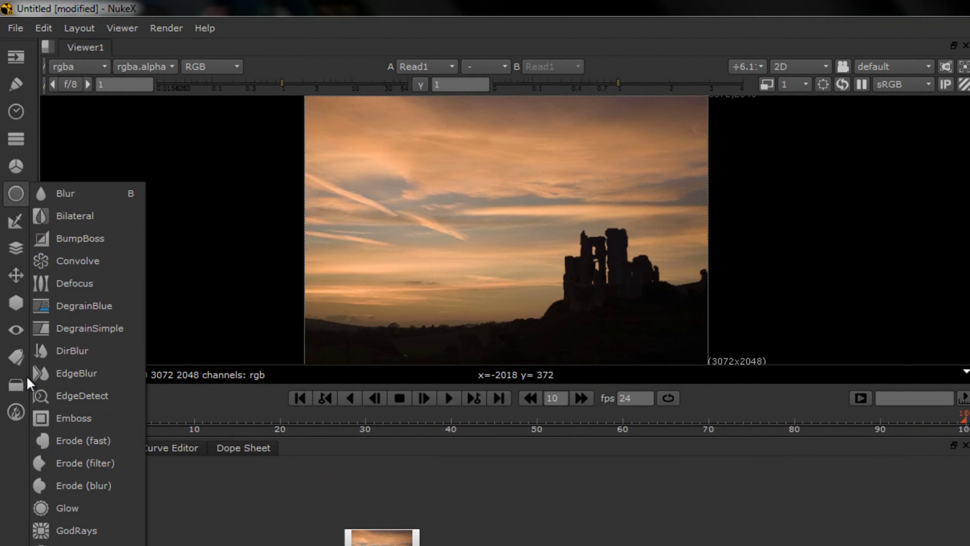
pyautogui.click(16, 298)
pyautogui.click(16, 271)
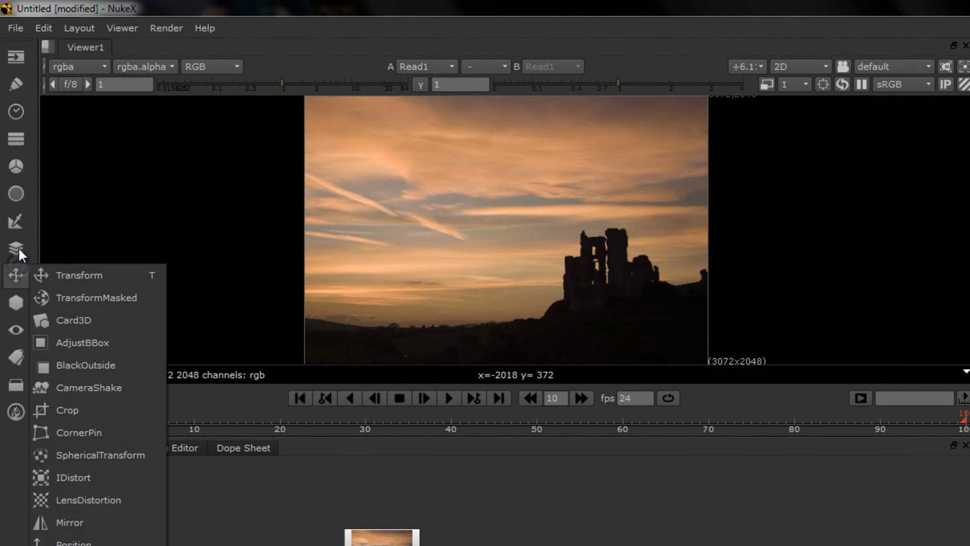
pyautogui.click(18, 247)
# Search for "sat" in the node graph and add a Saturation node.
pyautogui.click(464, 485)
pyautogui.press('Tab')
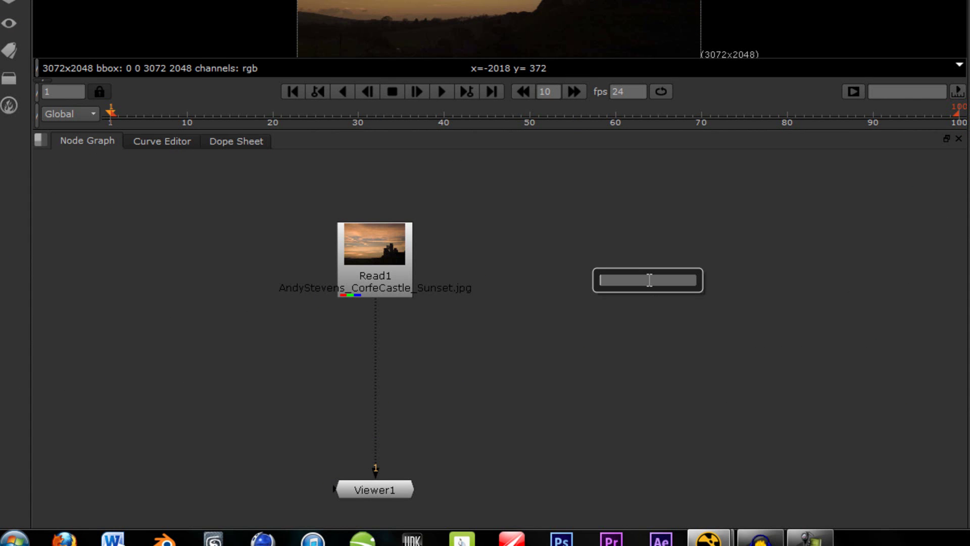
pyautogui.write('sat')
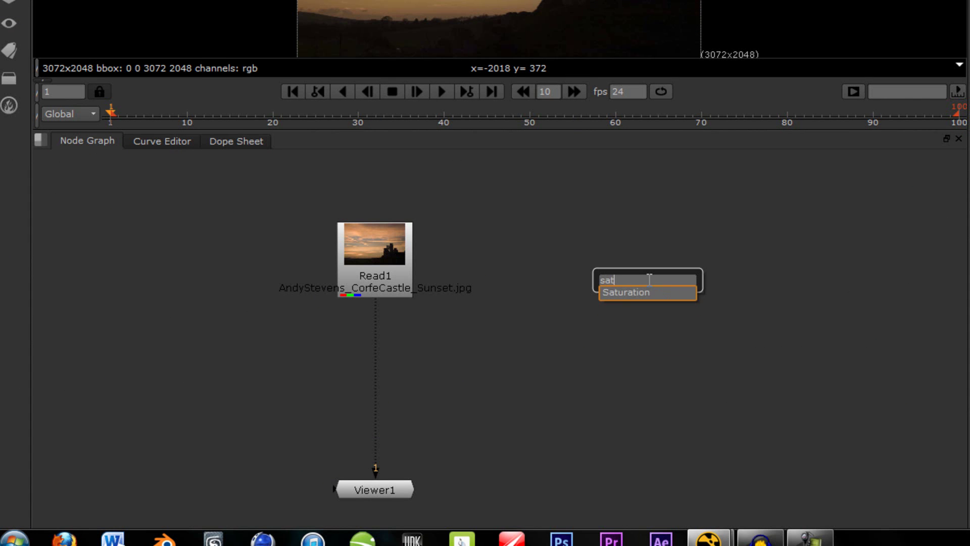
pyautogui.click(644, 291)
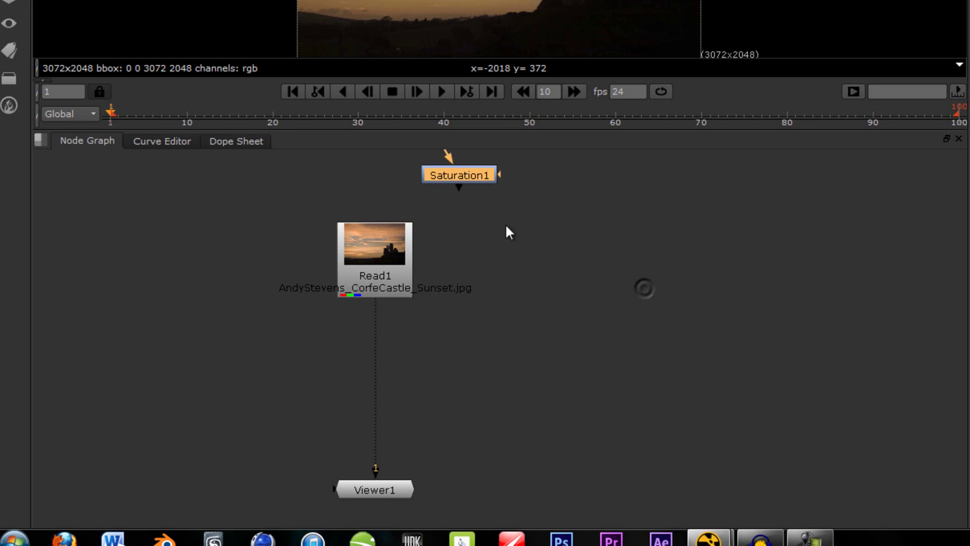
# Place the Saturation node beside the castle photo's Read1 node and connect its input to Read1.
pyautogui.moveTo(465, 177); pyautogui.dragTo(685, 277)
pyautogui.moveTo(657, 240); pyautogui.dragTo(393, 256)
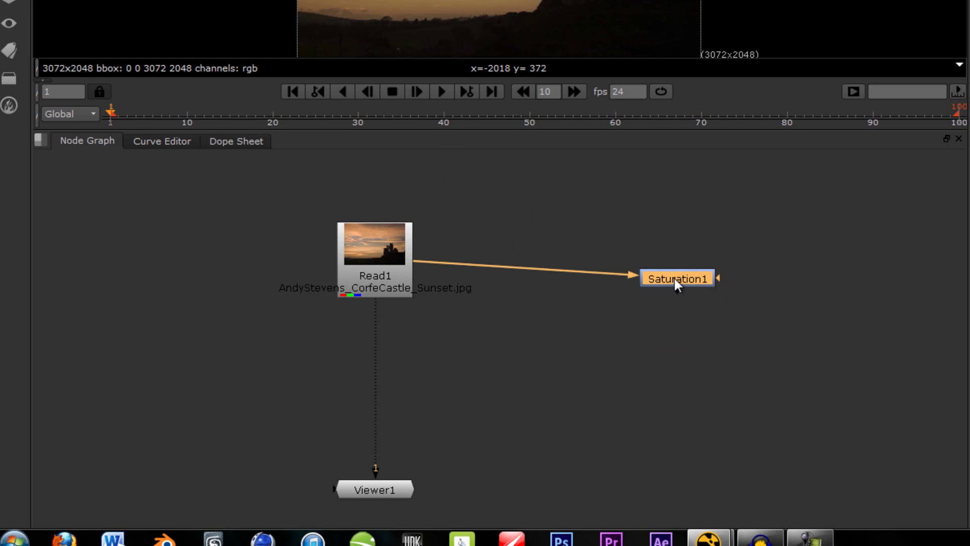
pyautogui.moveTo(674, 279); pyautogui.dragTo(654, 259)
pyautogui.click(484, 297)
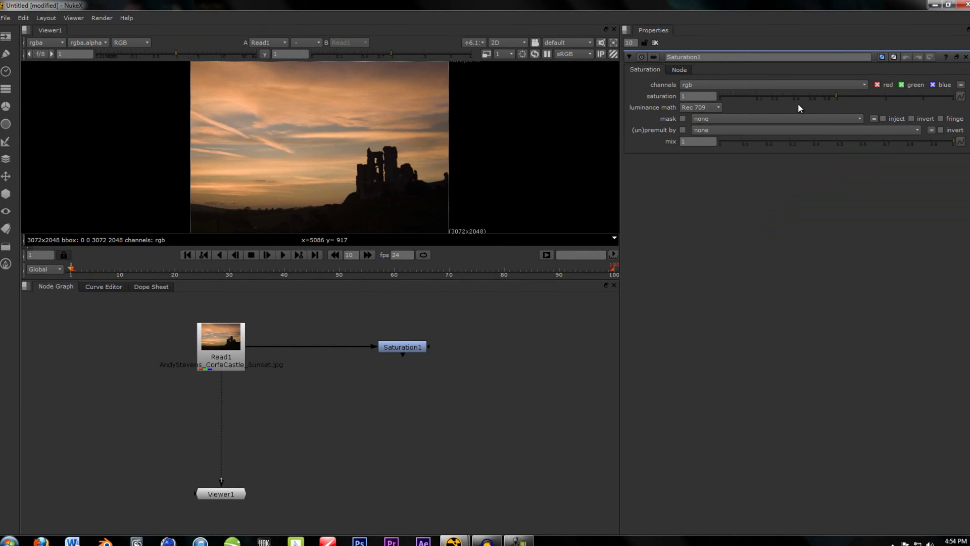
# Set the Saturation node's saturation to 0 and show its output in Viewer1.
pyautogui.moveTo(806, 102); pyautogui.dragTo(589, 65)
pyautogui.click(411, 345)
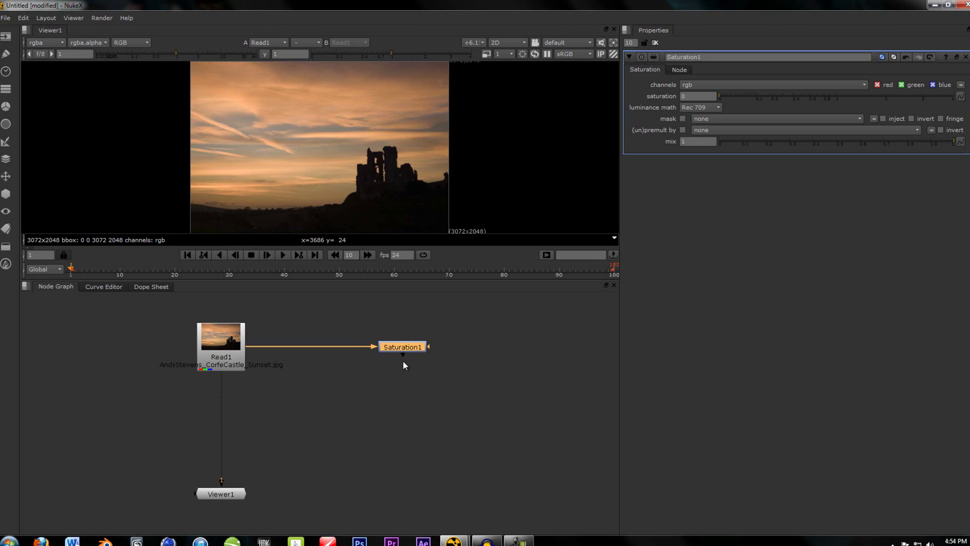
pyautogui.press('1')
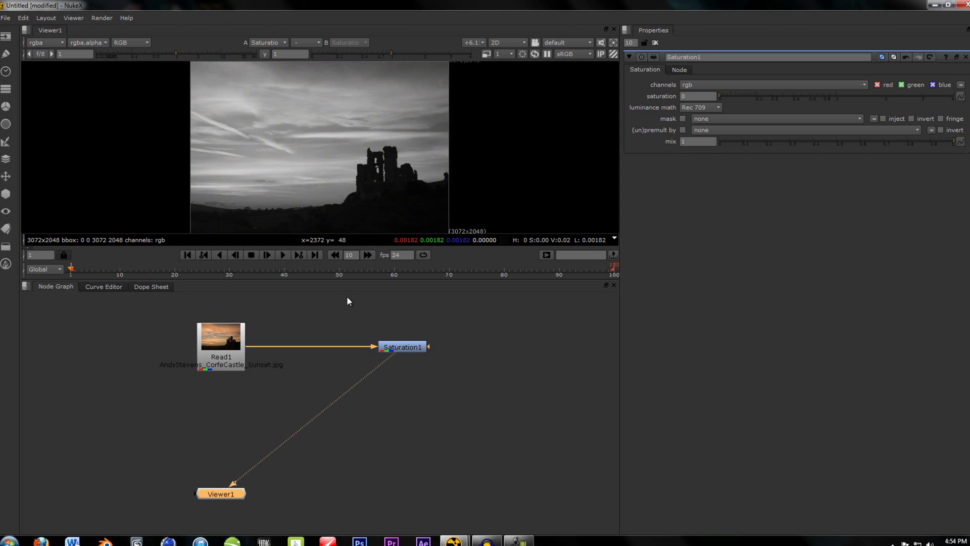
# Connect Read1 to input 1 of Viewer1 and Saturation1 to input 2.
pyautogui.click(231, 336)
pyautogui.moveTo(315, 416); pyautogui.dragTo(301, 391, button='middle')
pyautogui.press('1')
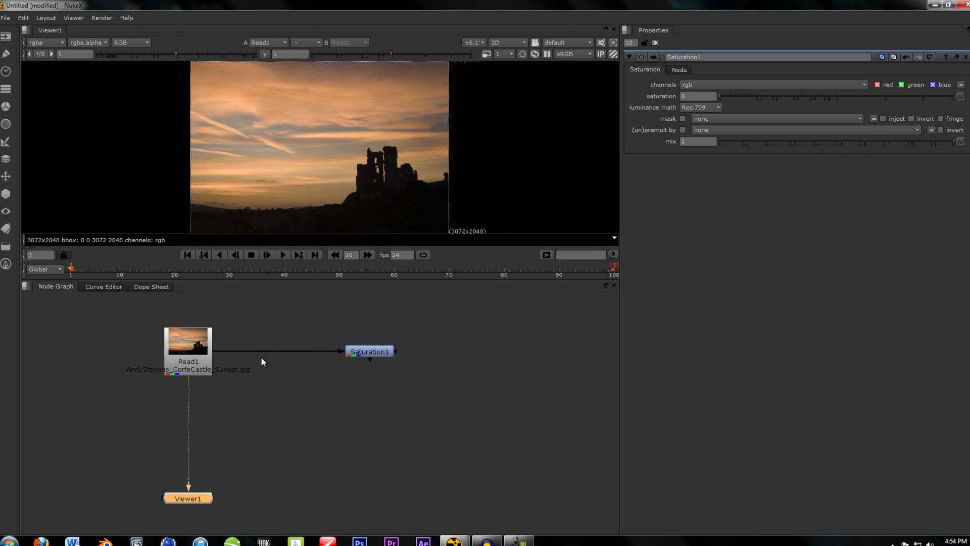
pyautogui.click(368, 353)
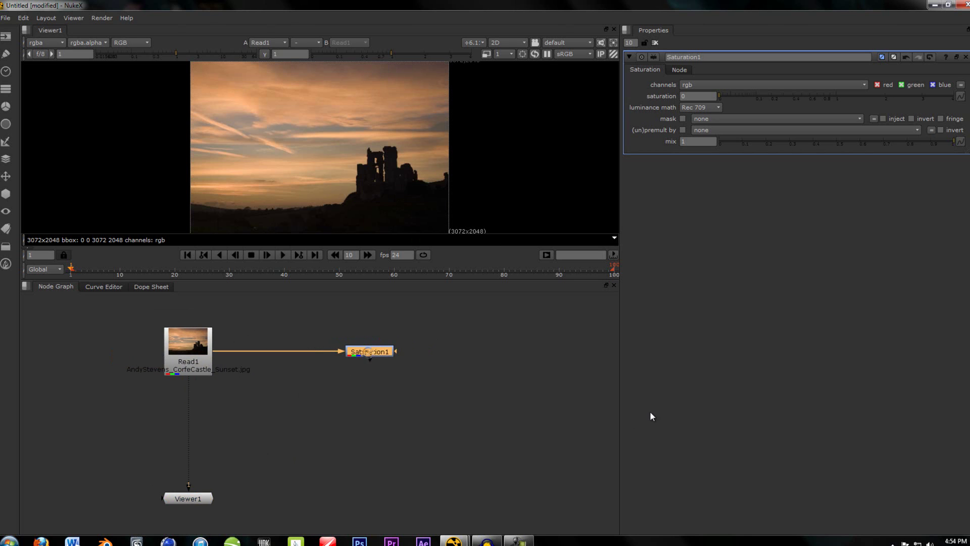
pyautogui.press('2')
pyautogui.scroll(3, 316, 362)
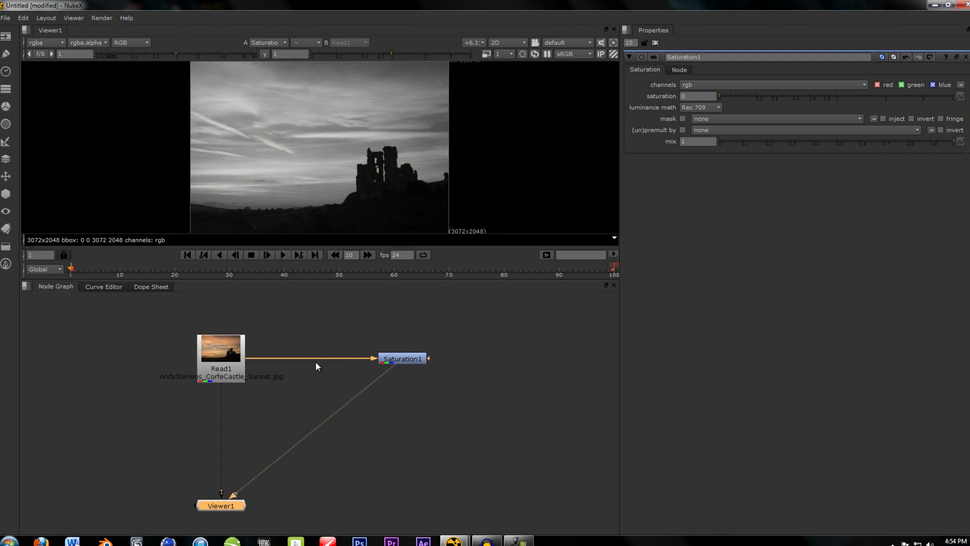
pyautogui.moveTo(293, 407); pyautogui.dragTo(295, 393, button='middle')
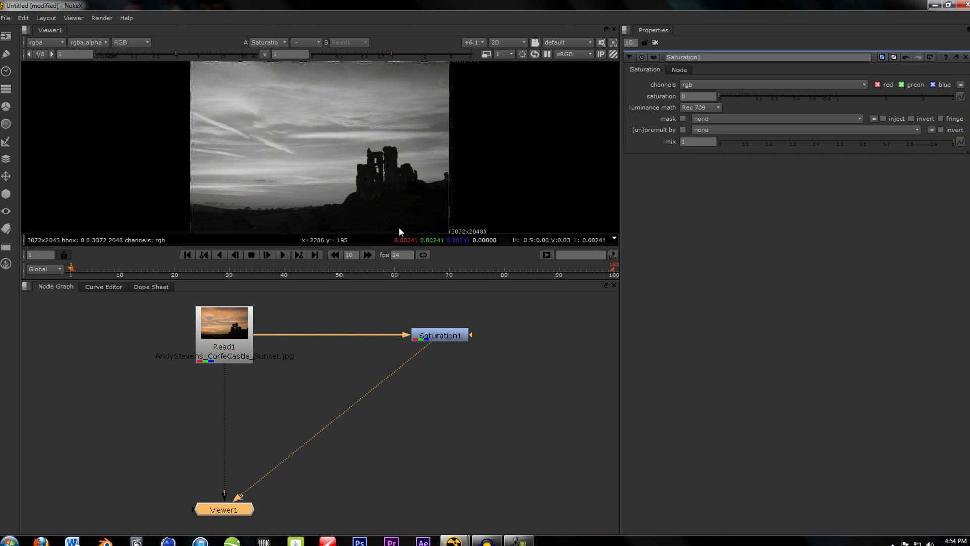
# Compare the original photo with the desaturated version by alternating between viewer inputs 1 and 2, ending on input 1.
pyautogui.press('1')
pyautogui.press('2')
pyautogui.press('1')
pyautogui.press('2')
pyautogui.press('1')
pyautogui.press('2')
pyautogui.press('1')
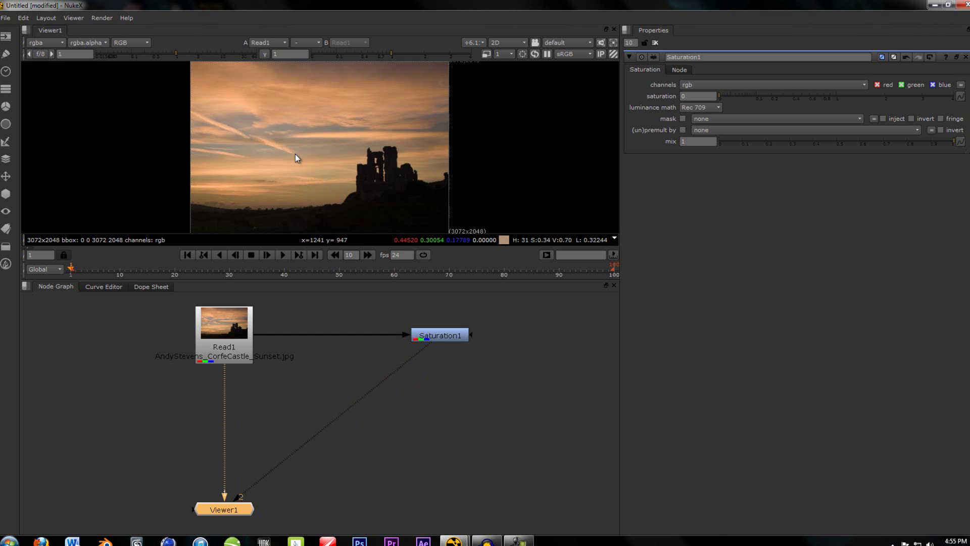
pyautogui.press('2')
pyautogui.press('1')
pyautogui.click(341, 393)
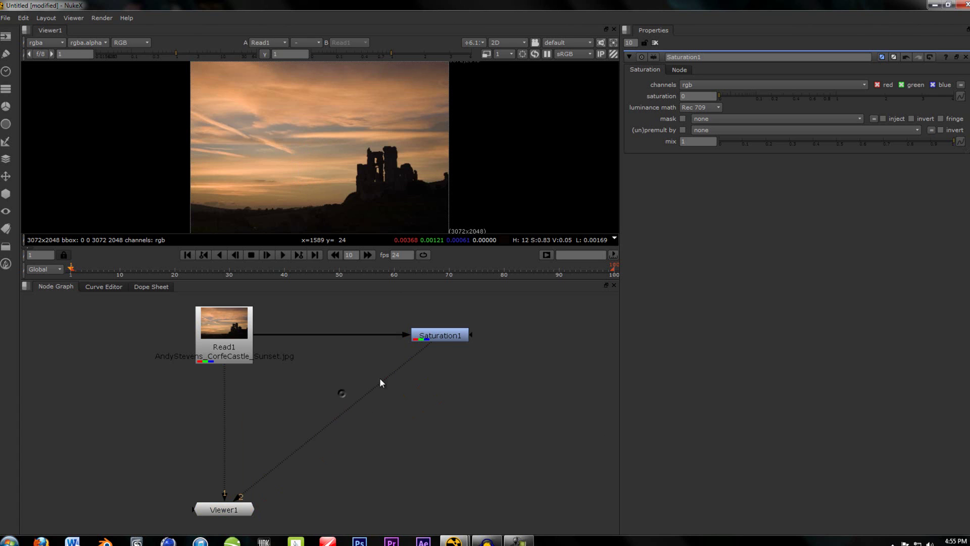
pyautogui.moveTo(433, 443); pyautogui.dragTo(394, 438, button='middle')
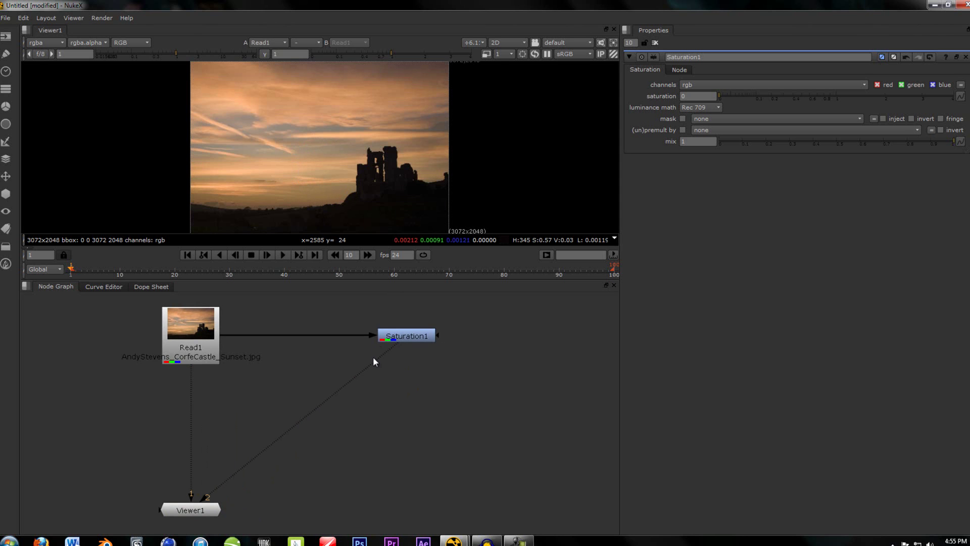
pyautogui.moveTo(322, 363); pyautogui.dragTo(241, 362, button='middle')
pyautogui.scroll(2, 273, 364)
pyautogui.scroll(-1, 288, 367)
pyautogui.scroll(-1, 261, 346)
pyautogui.scroll(1, 259, 347)
pyautogui.scroll(1, 232, 354)
pyautogui.scroll(-1, 231, 365)
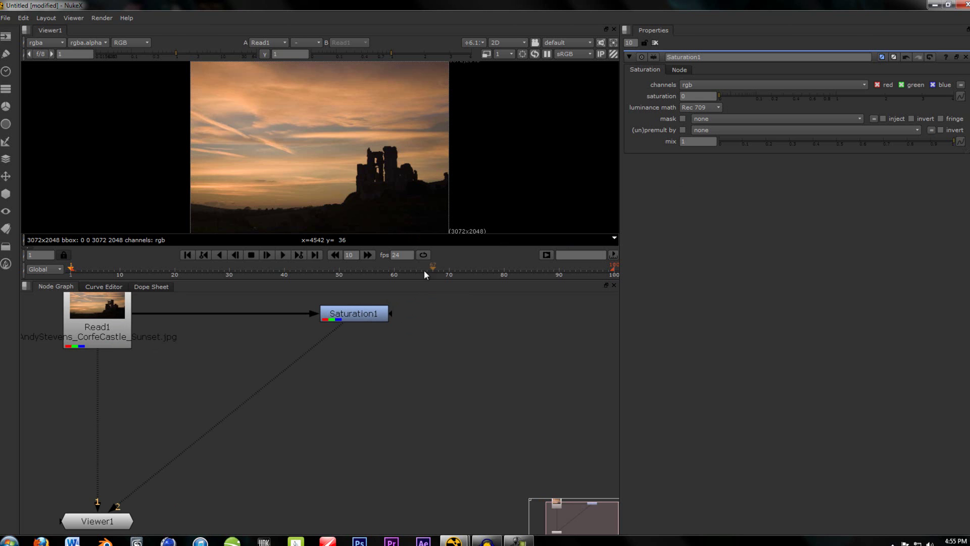
# Insert an Exposure node between Saturation1 and Viewer1's input 2, and set its ganged red, green and blue adjustment to 0.795.
pyautogui.press('2')
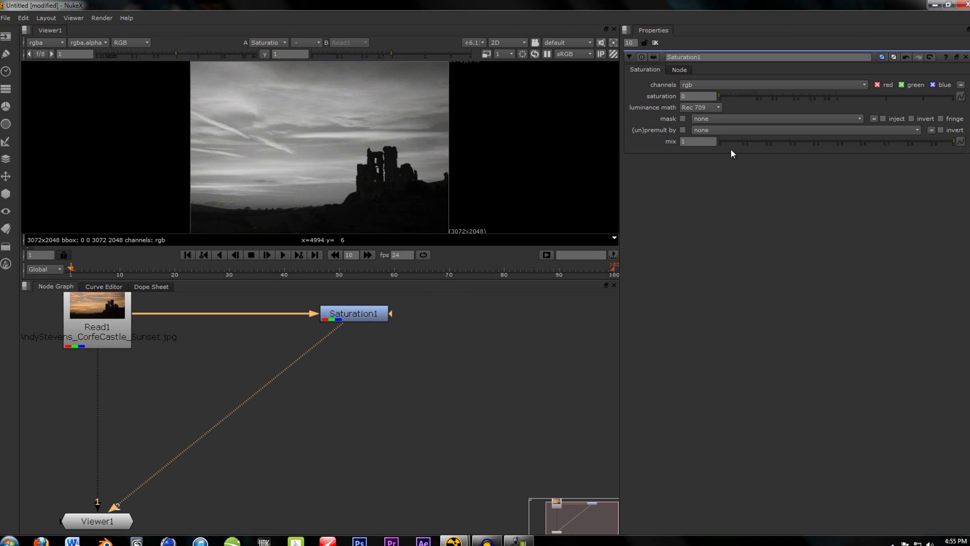
pyautogui.press('Tab')
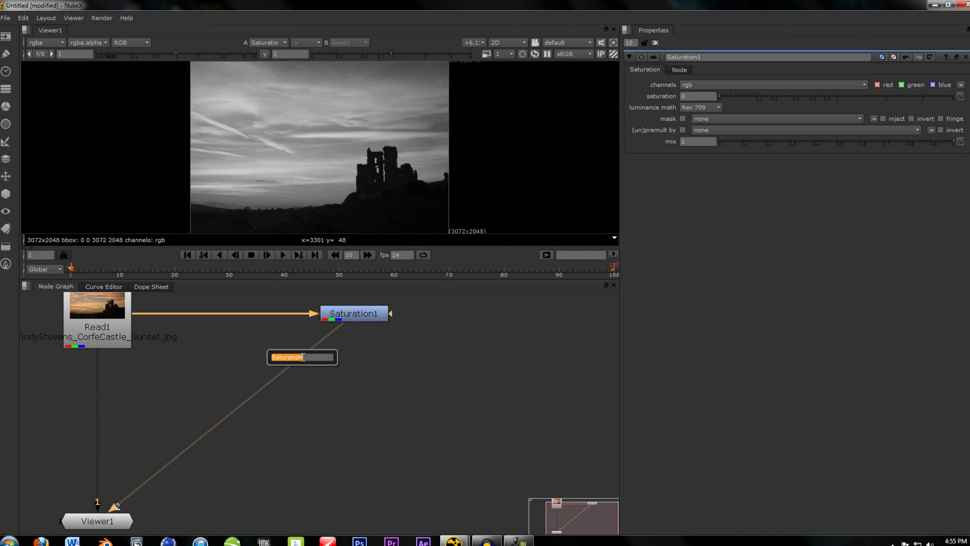
pyautogui.write('exp')
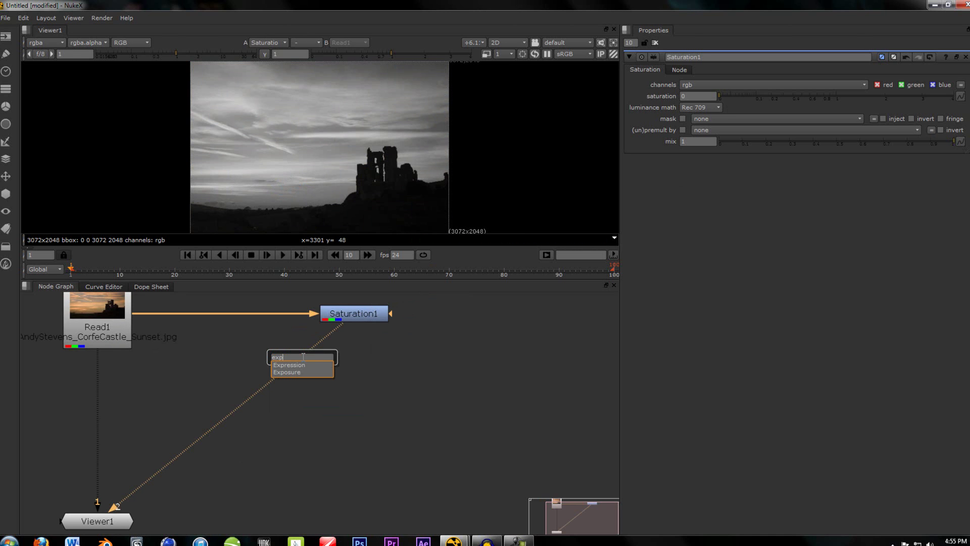
pyautogui.click(290, 371)
pyautogui.moveTo(252, 356); pyautogui.dragTo(364, 338)
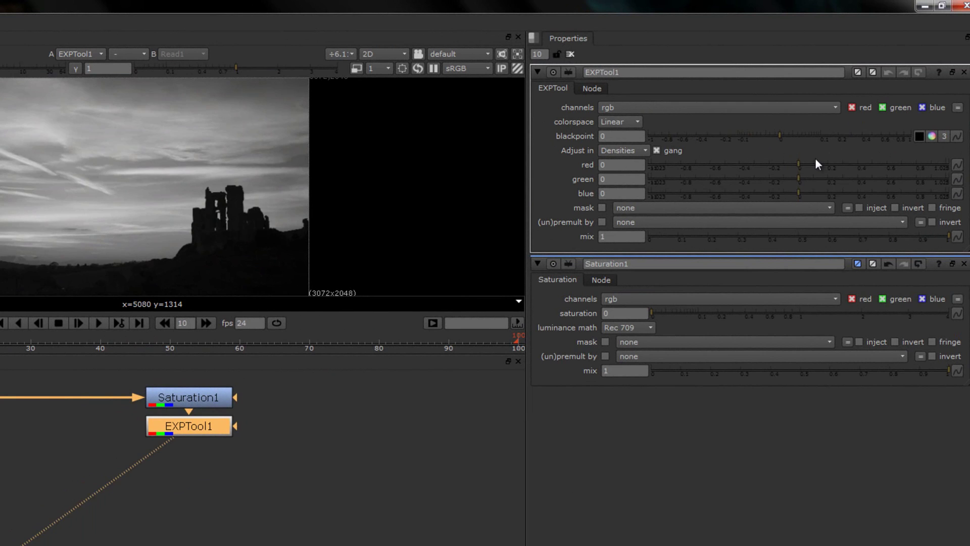
pyautogui.moveTo(838, 129); pyautogui.dragTo(861, 123)
pyautogui.moveTo(832, 159); pyautogui.dragTo(912, 178)
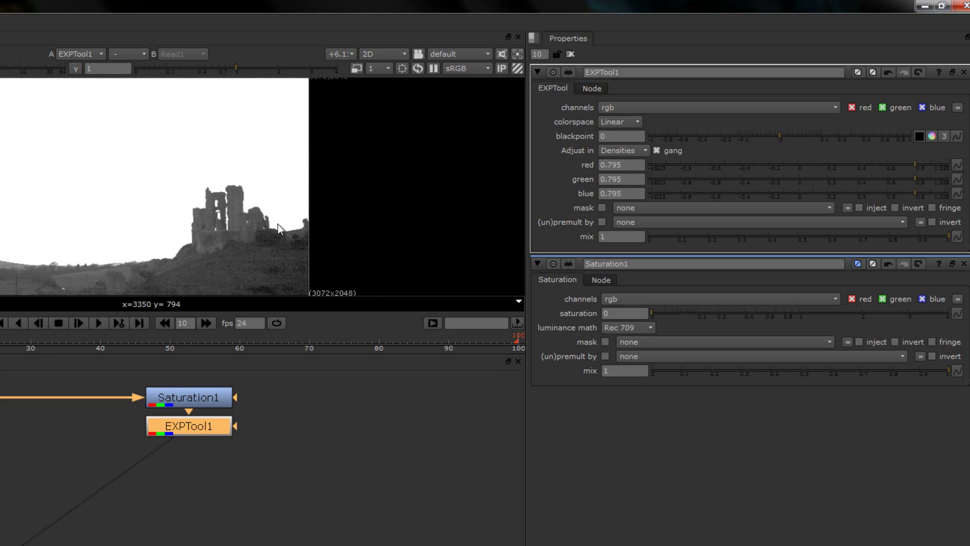
# Examine the castle and the trees along the horizon up close in the brightened image.
pyautogui.scroll(4, 139, 190)
pyautogui.scroll(2, 141, 189)
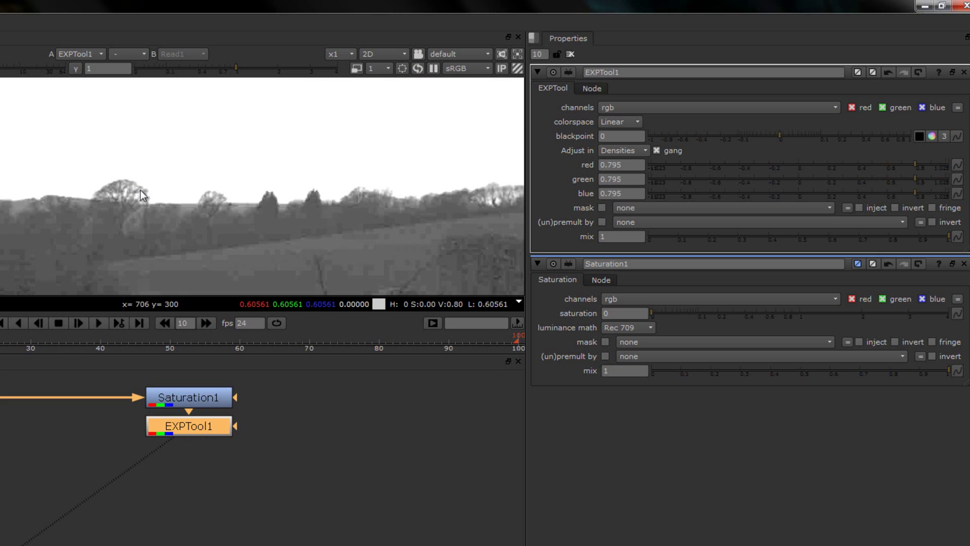
pyautogui.scroll(1, 29, 145)
pyautogui.scroll(1, 19, 195)
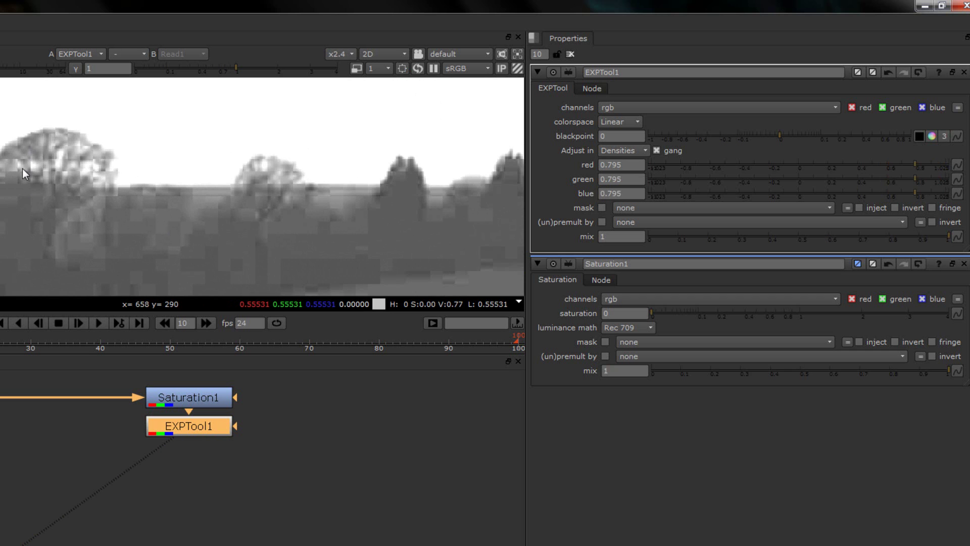
pyautogui.scroll(-2, 70, 220)
pyautogui.moveTo(2, 208); pyautogui.dragTo(18, 221, button='middle')
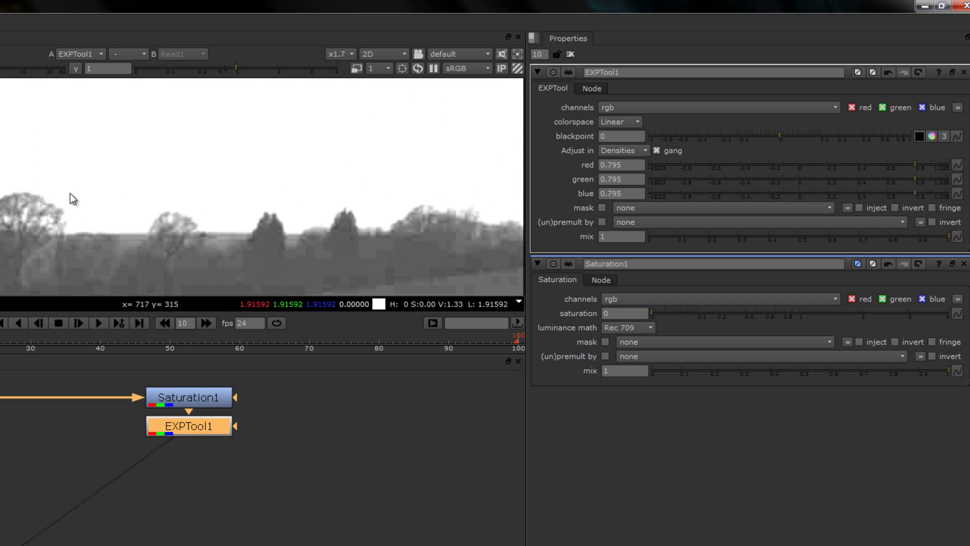
pyautogui.moveTo(175, 249); pyautogui.dragTo(290, 223, button='middle')
pyautogui.scroll(2, 290, 223)
pyautogui.moveTo(12, 191); pyautogui.dragTo(161, 206, button='middle')
pyautogui.scroll(-6, 268, 174)
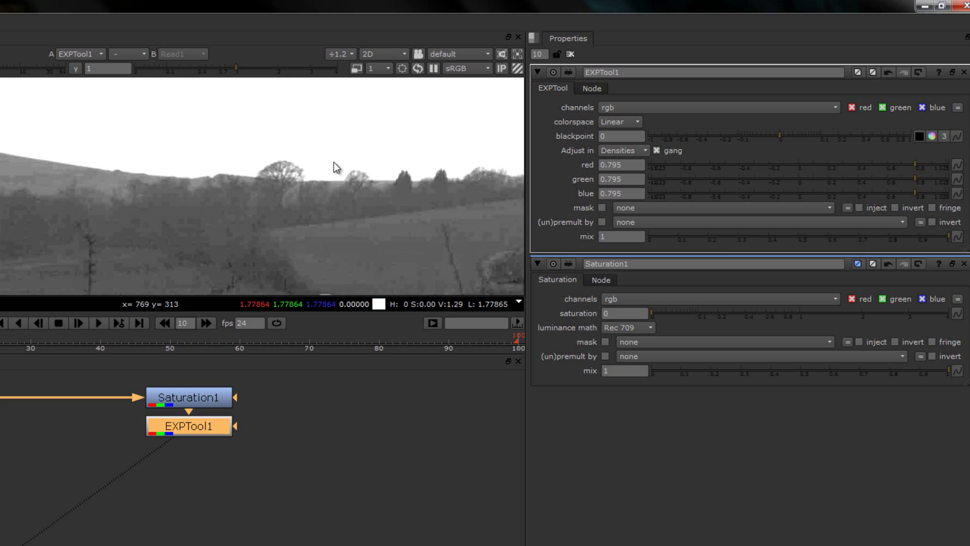
pyautogui.scroll(-3, 176, 226)
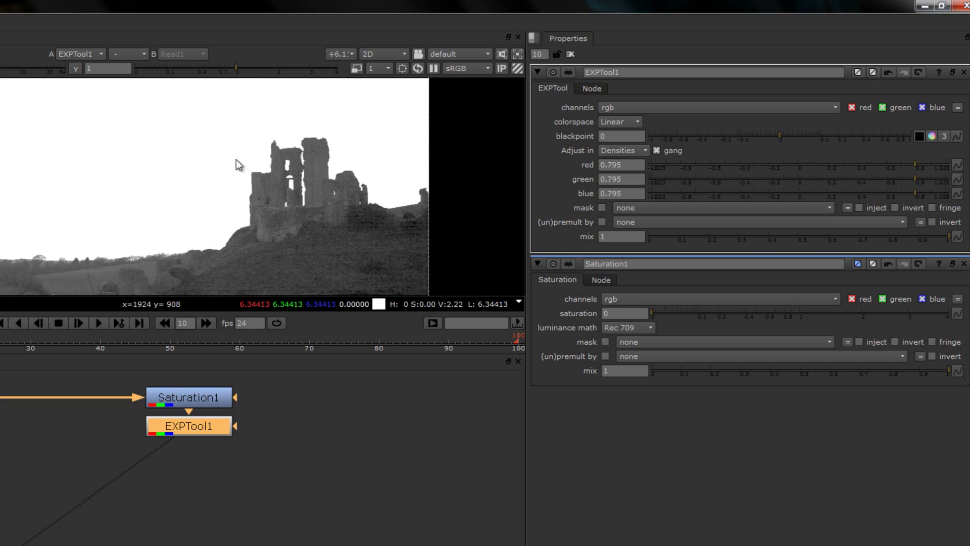
pyautogui.scroll(-2, 101, 210)
pyautogui.click(82, 441)
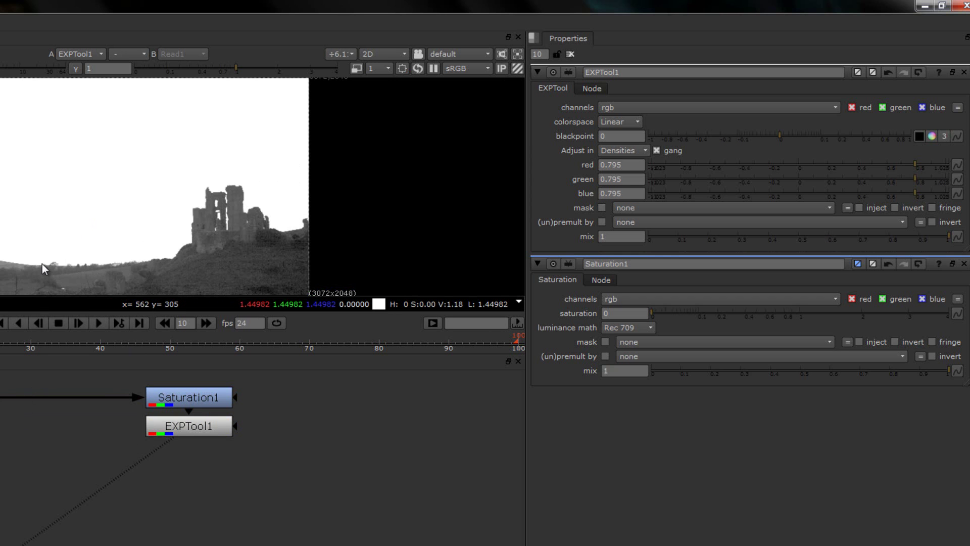
pyautogui.scroll(3, 43, 265)
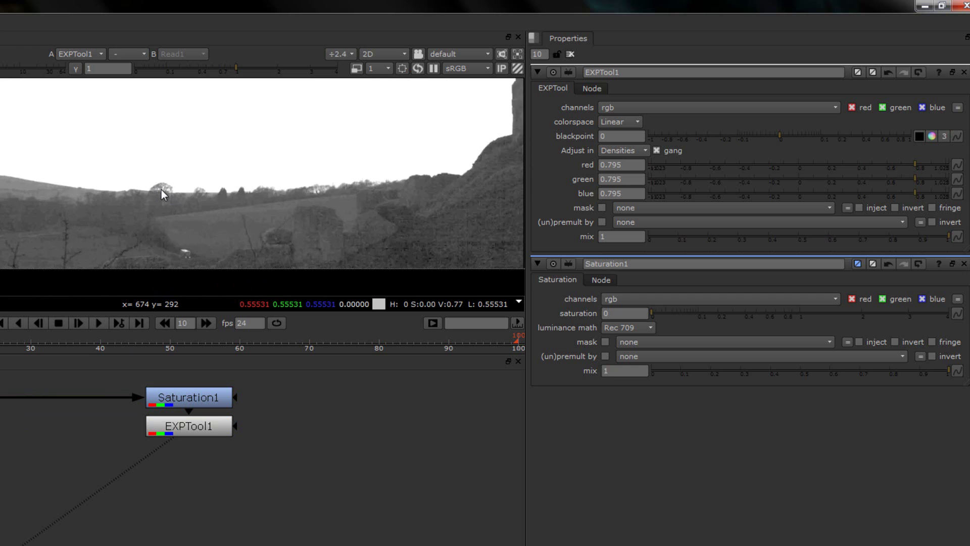
pyautogui.scroll(4, 161, 189)
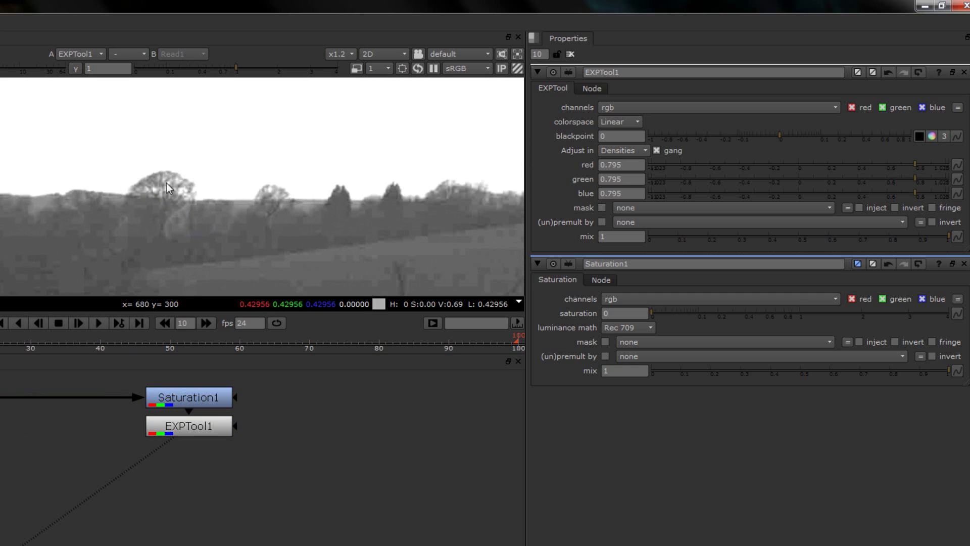
# Switch the viewer to its 3D view and return it to 2D.
pyautogui.press('Tab')
pyautogui.press('Tab')
pyautogui.press('Tab')
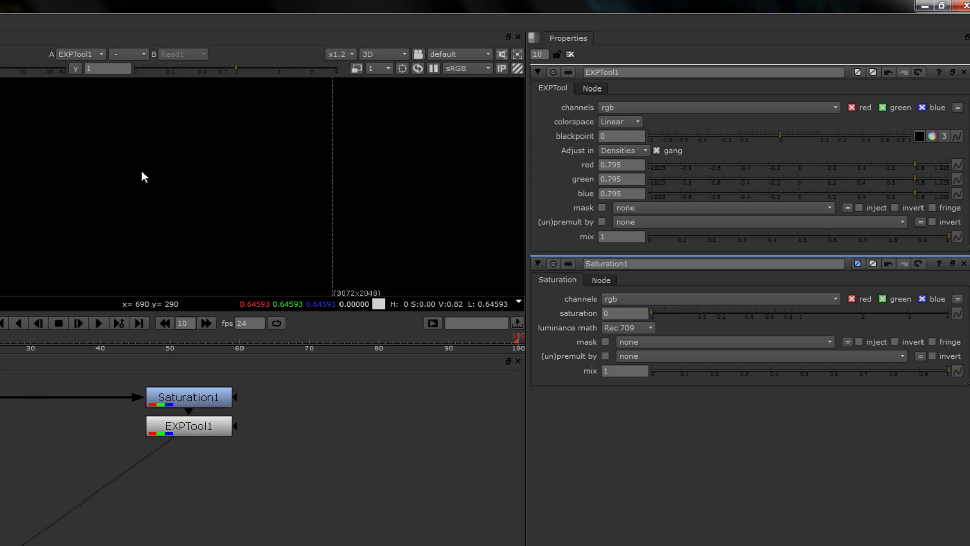
# Insert a Posterize node between EXPTool1 and Viewer1's input 2.
pyautogui.press('Tab')
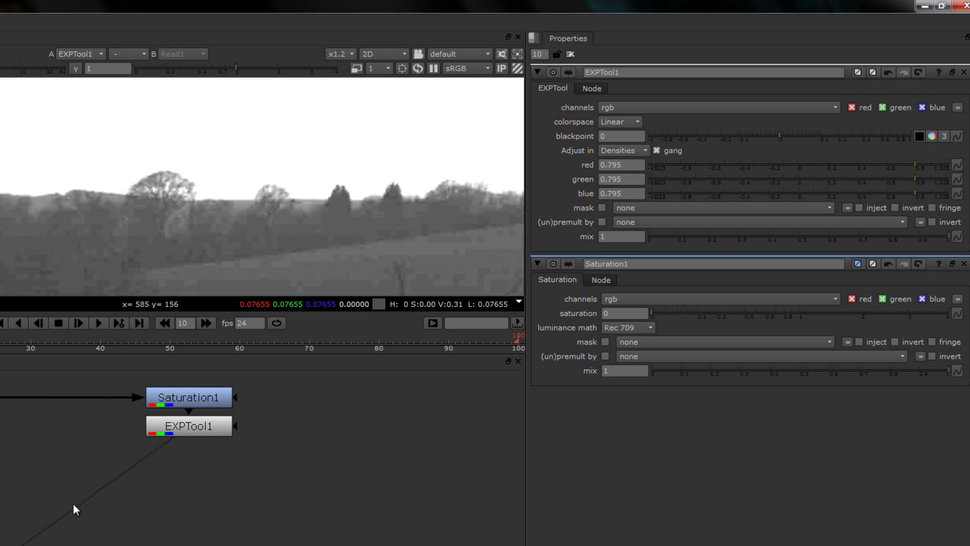
pyautogui.press('Tab')
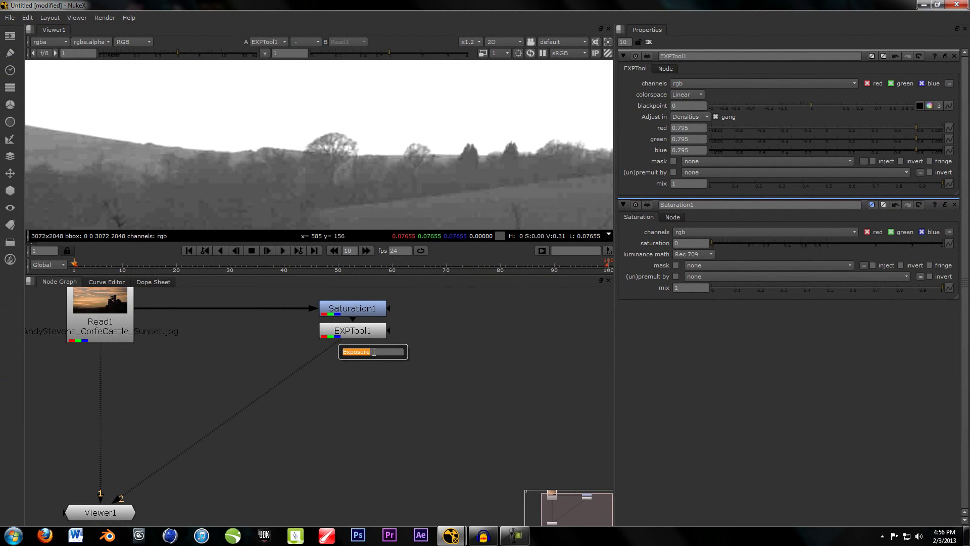
pyautogui.write('post')
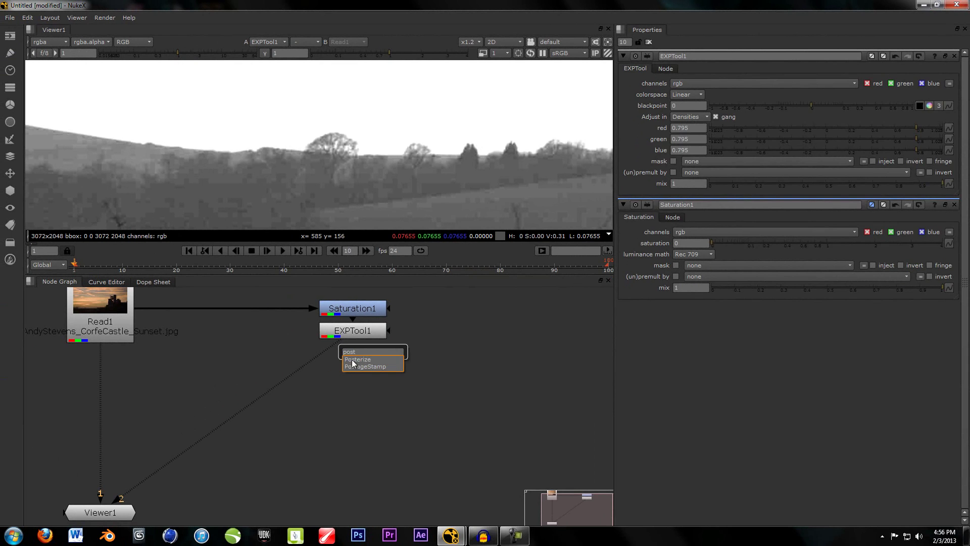
pyautogui.press('Return')
pyautogui.moveTo(277, 350); pyautogui.dragTo(363, 356)
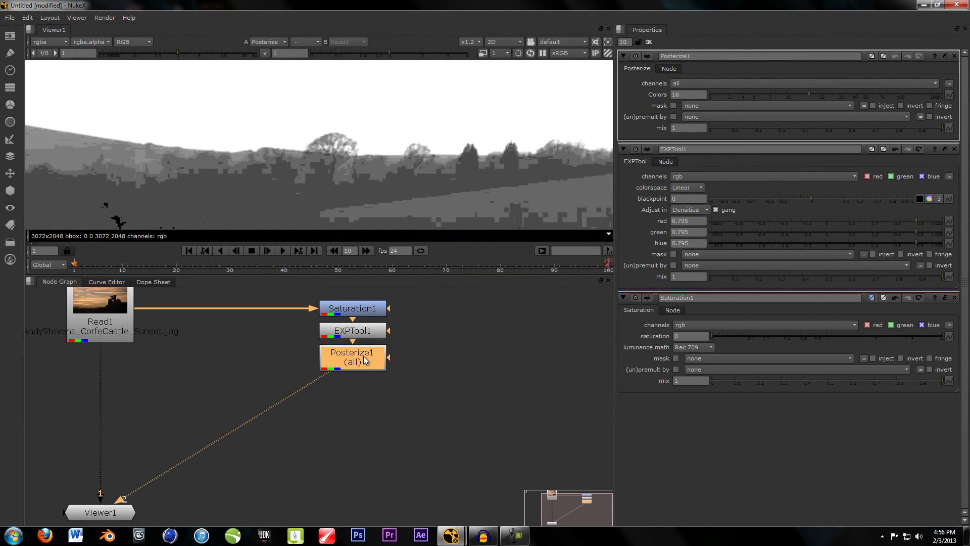
# Compare the posterized image with the original photo, examining the castle slope and the trees along the horizon.
pyautogui.scroll(2, 294, 135)
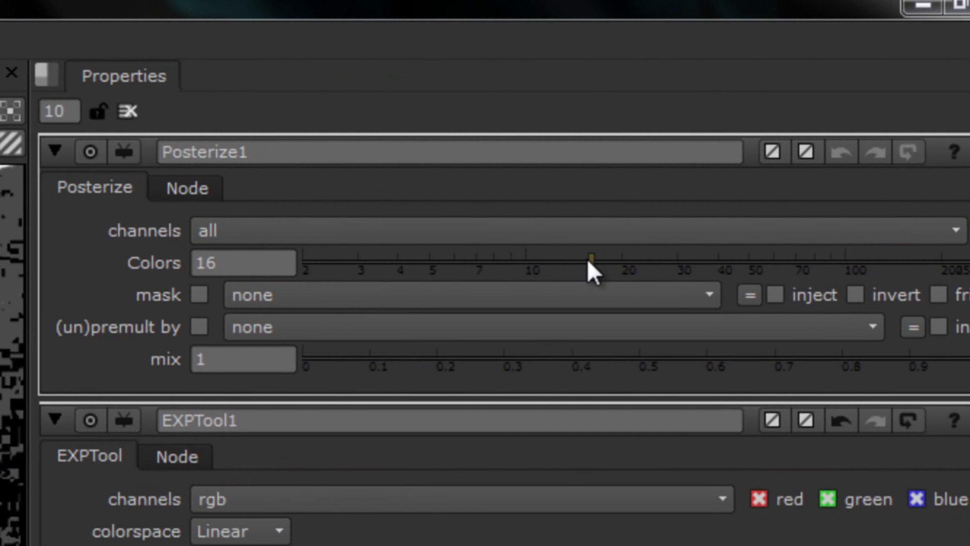
pyautogui.moveTo(229, 262); pyautogui.dragTo(154, 265)
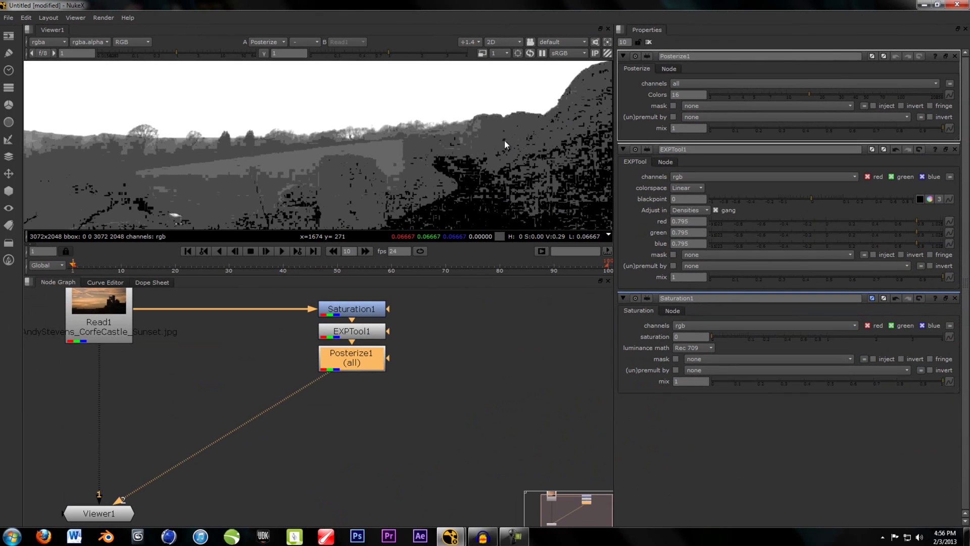
pyautogui.scroll(-3, 504, 141)
pyautogui.moveTo(475, 160); pyautogui.dragTo(376, 167, button='middle')
pyautogui.scroll(-2, 350, 192)
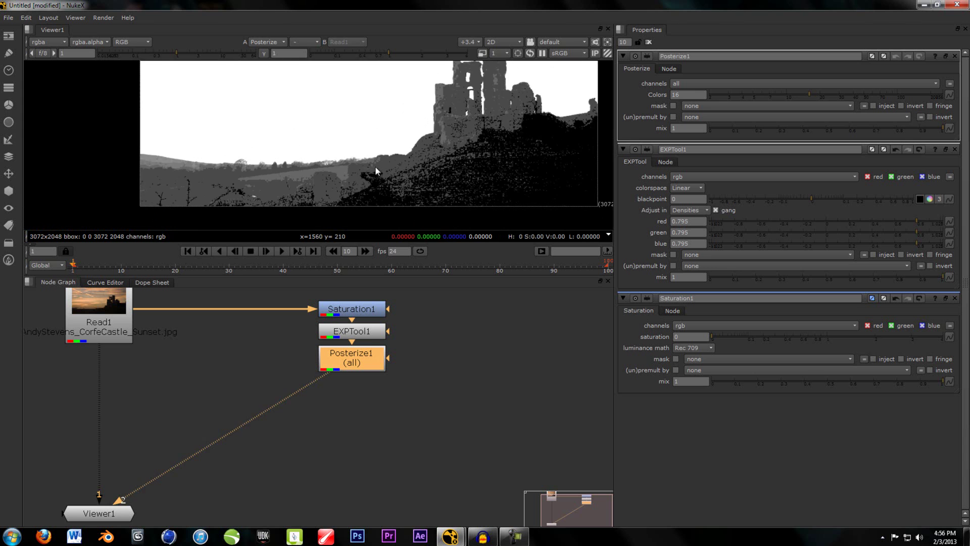
pyautogui.press('1')
pyautogui.scroll(3, 379, 155)
pyautogui.press('2')
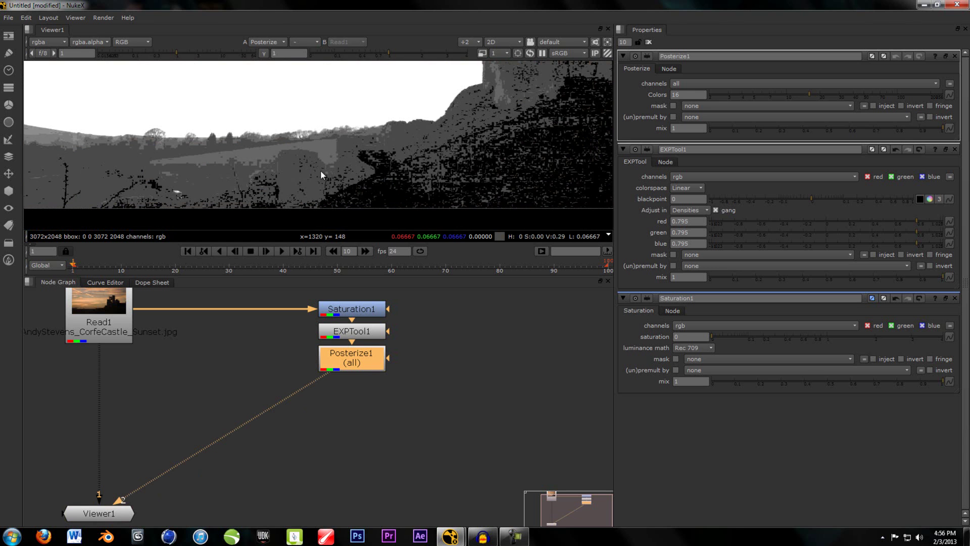
pyautogui.scroll(1, 325, 169)
pyautogui.moveTo(308, 159); pyautogui.dragTo(314, 169, button='middle')
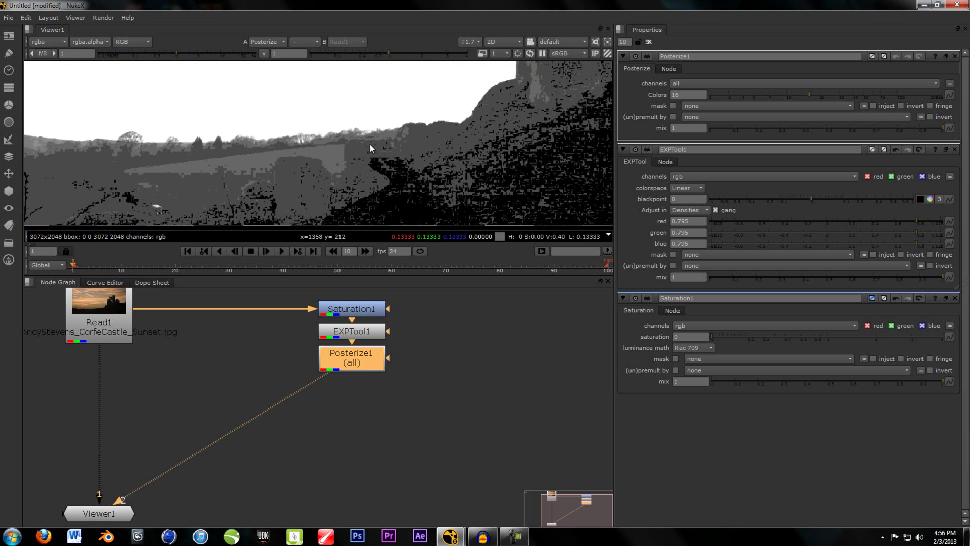
# Lower Posterize1's Colors to 2.2 and inspect the tree silhouettes along the horizon.
pyautogui.moveTo(810, 93); pyautogui.dragTo(712, 103)
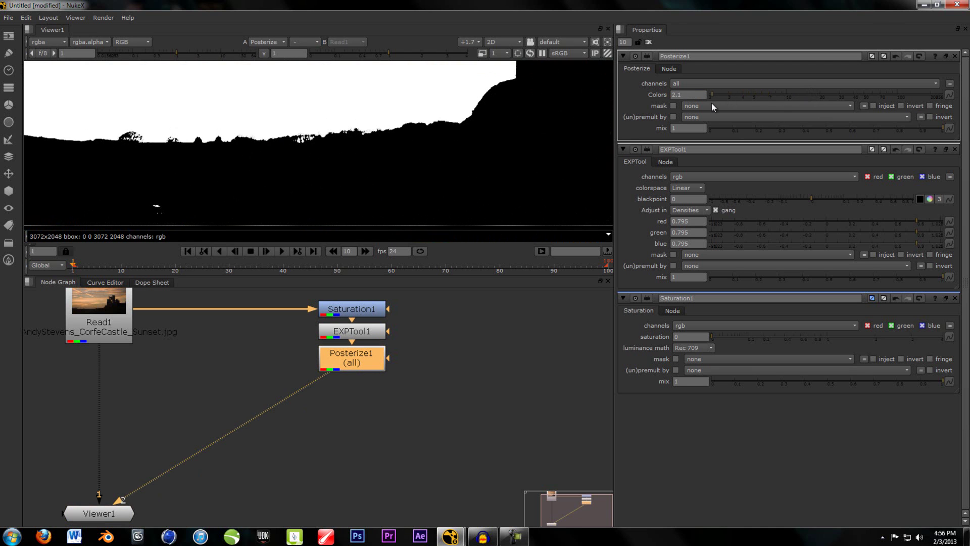
pyautogui.scroll(6, 195, 201)
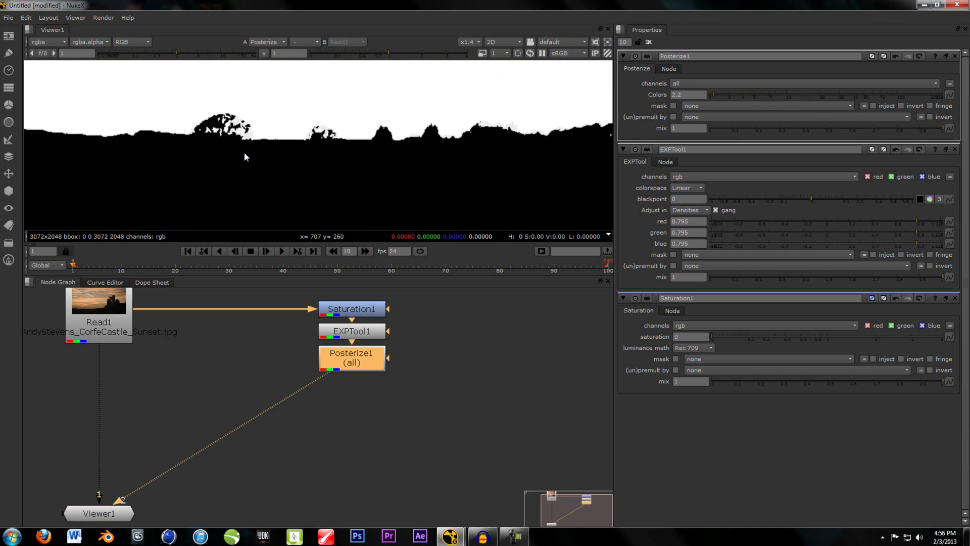
pyautogui.scroll(-2, 287, 170)
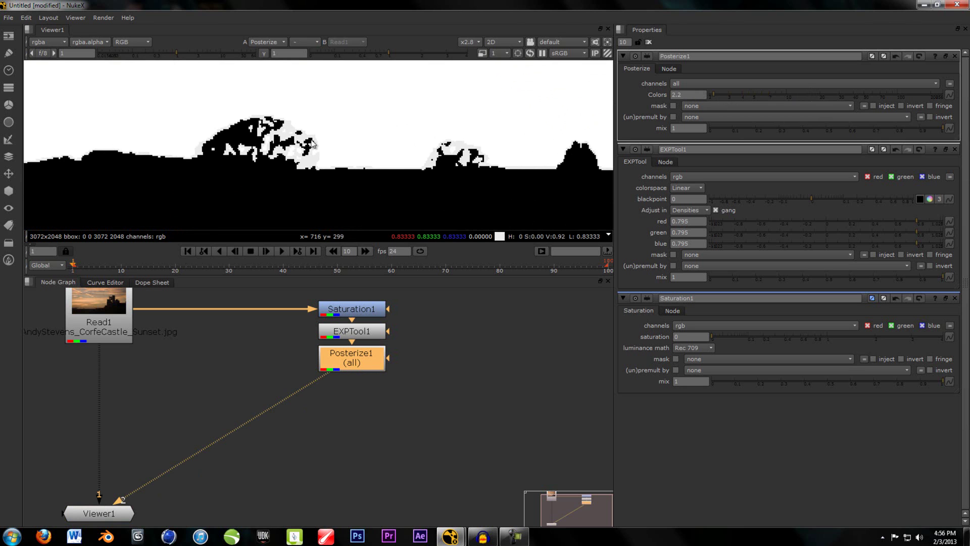
pyautogui.scroll(-1, 422, 127)
pyautogui.scroll(4, 427, 129)
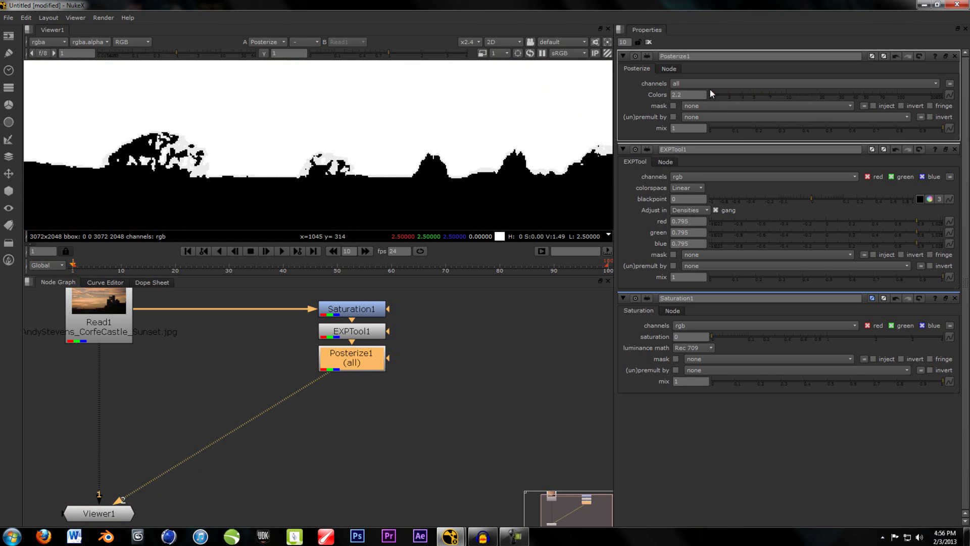
# Set EXPTool1's blackpoint to 0.0015 and Posterize1's Colors to 2.
pyautogui.doubleClick(342, 327)
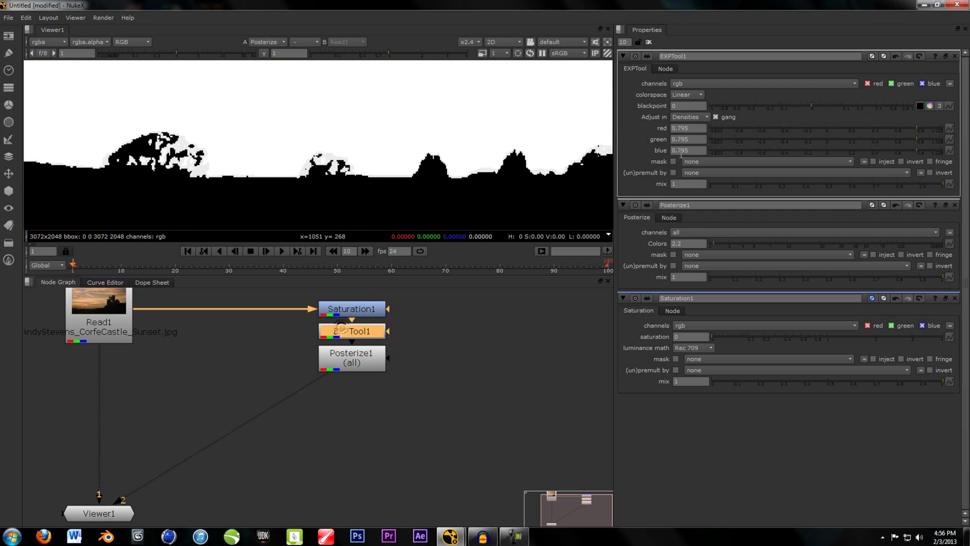
pyautogui.moveTo(810, 105)
pyautogui.mouseDown()
pyautogui.moveTo(795, 104)
pyautogui.moveTo(813, 101)
pyautogui.mouseUp()
pyautogui.click(371, 360)
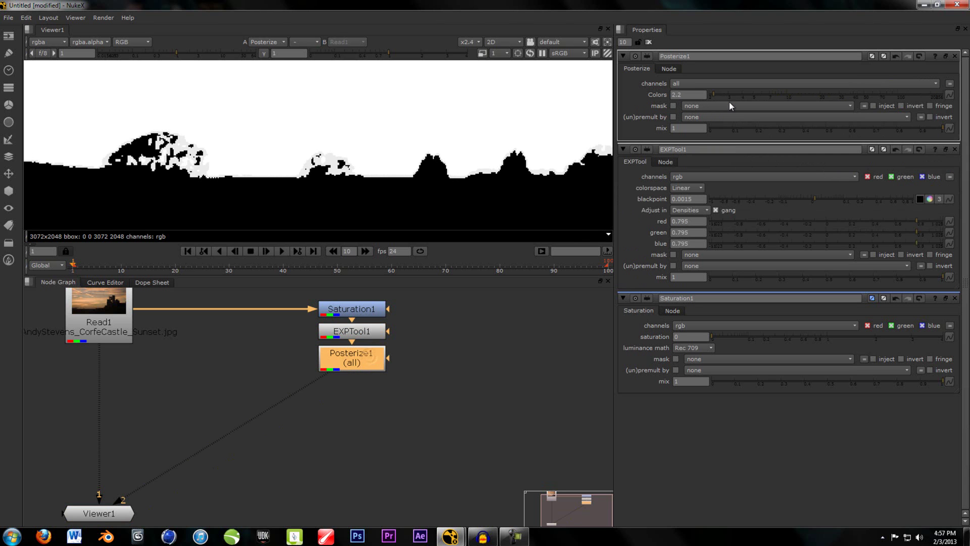
pyautogui.moveTo(718, 93); pyautogui.dragTo(707, 99)
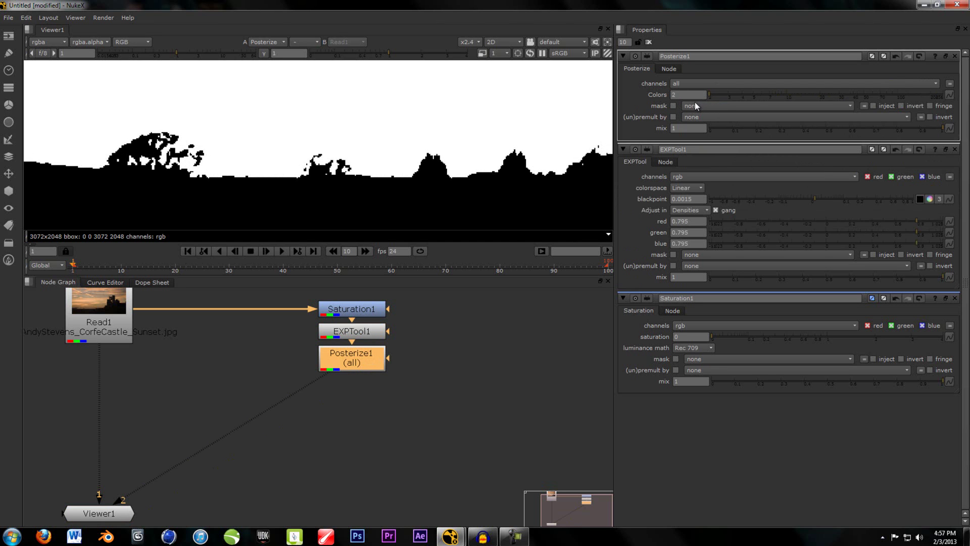
pyautogui.scroll(-4, 152, 177)
pyautogui.moveTo(152, 177); pyautogui.dragTo(402, 175, button='middle')
pyautogui.scroll(4, 402, 174)
# Set EXPTool1's ganged red, green and blue adjustment to 0.81, keeping Posterize1's Colors at 2.
pyautogui.doubleClick(375, 332)
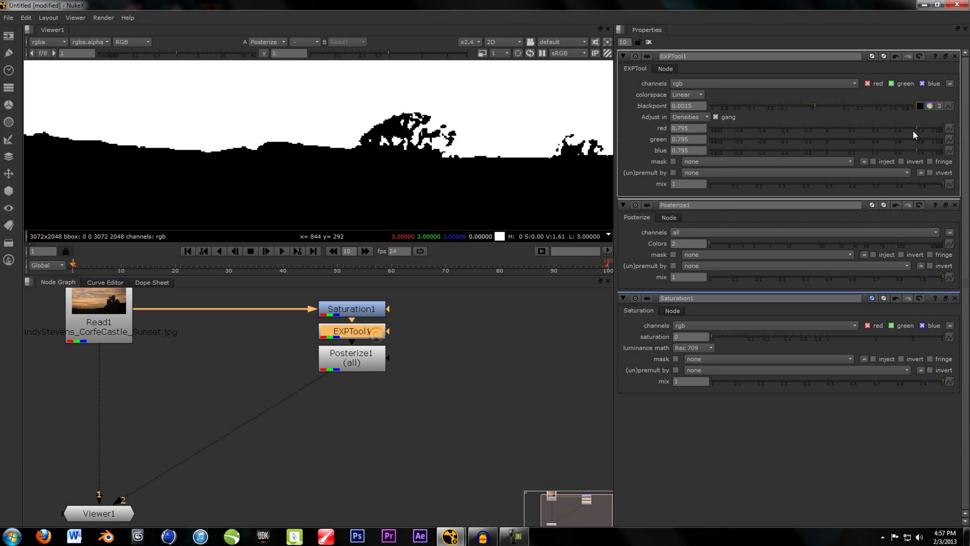
pyautogui.moveTo(912, 129); pyautogui.dragTo(918, 130)
pyautogui.press('Down')
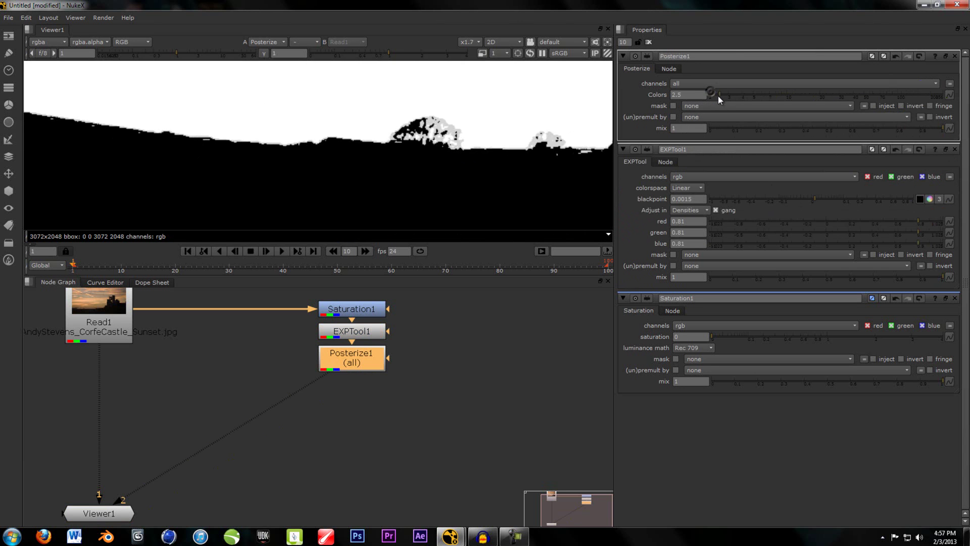
pyautogui.press('1')
pyautogui.press('2')
pyautogui.scroll(-5, 375, 155)
pyautogui.scroll(7, 375, 155)
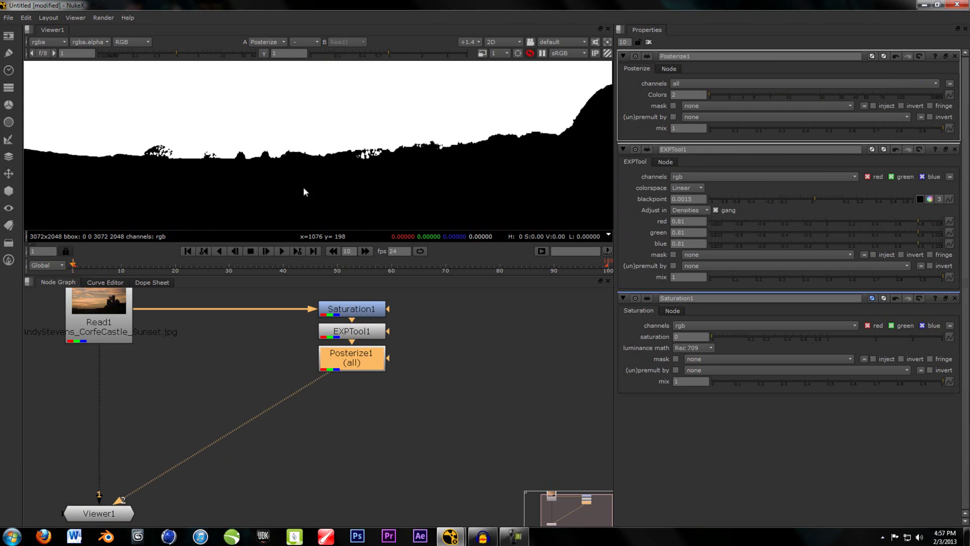
# Examine the tree silhouettes on the horizon and the small white patch in the black foreground.
pyautogui.scroll(6, 208, 100)
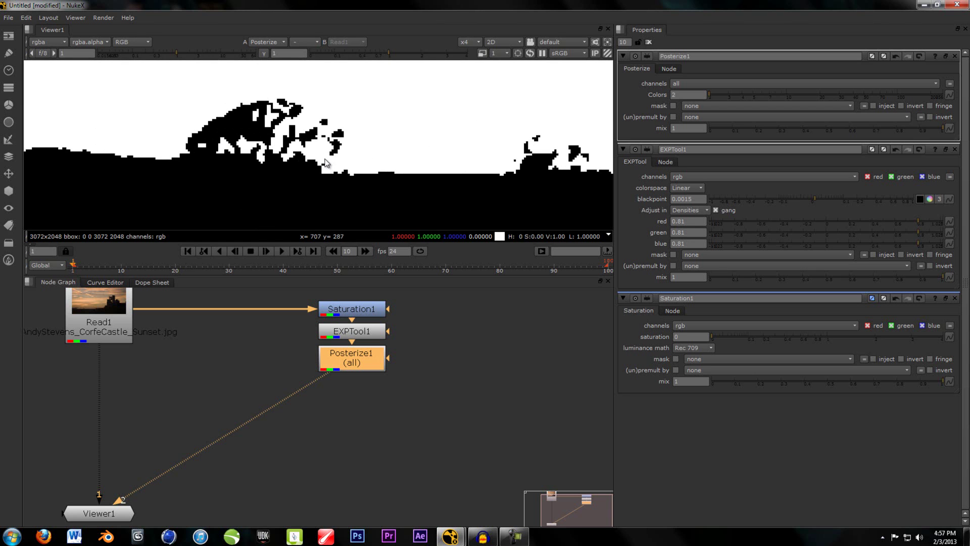
pyautogui.scroll(-10, 325, 163)
pyautogui.scroll(3, 432, 170)
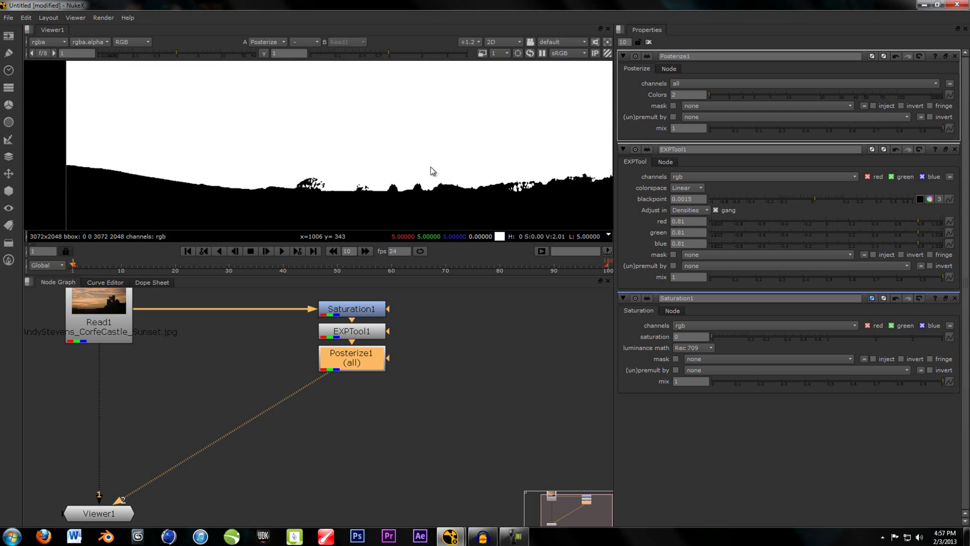
pyautogui.scroll(4, 363, 188)
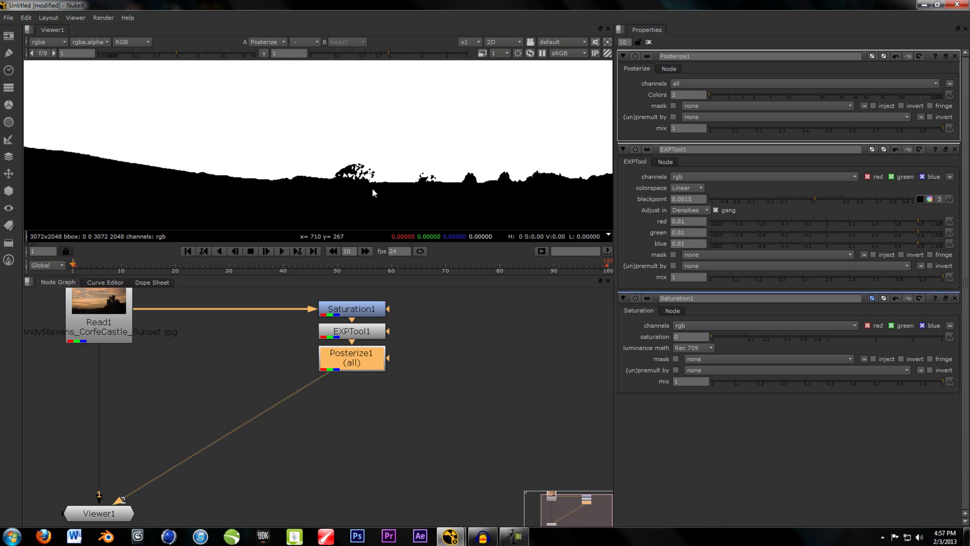
pyautogui.moveTo(372, 189); pyautogui.dragTo(330, 100, button='middle')
pyautogui.moveTo(384, 186); pyautogui.dragTo(369, 125, button='middle')
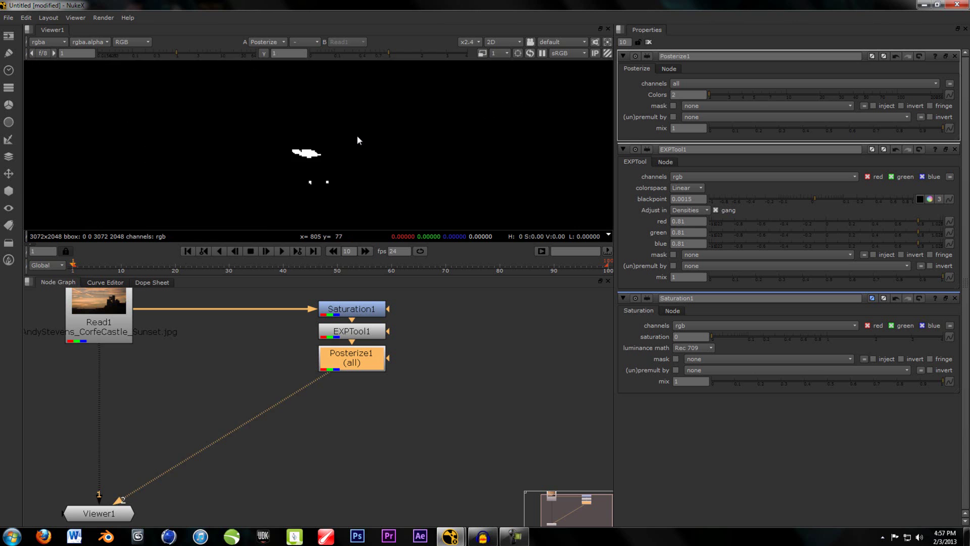
# View the original photo through viewer input 1 and inspect the white patch's location, the dark foreground and the castle.
pyautogui.press('1')
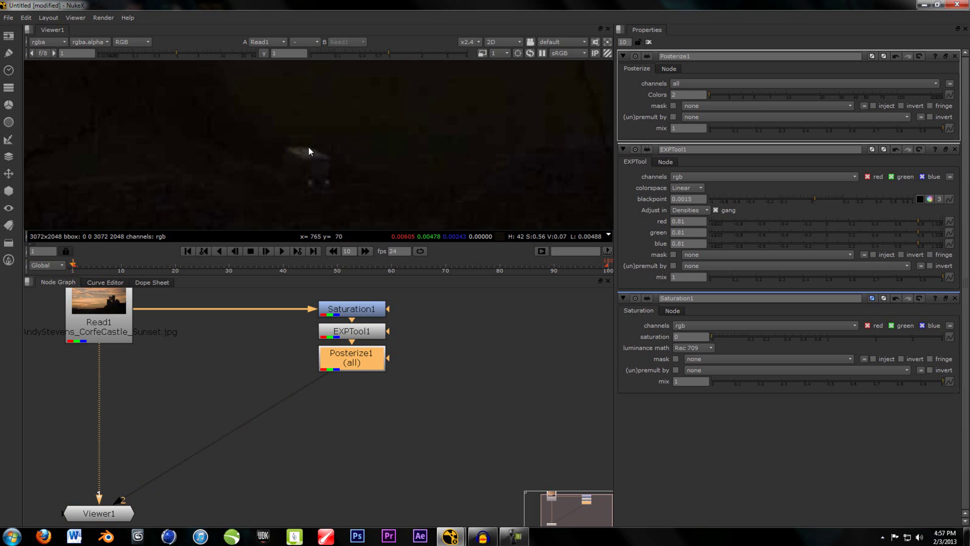
pyautogui.scroll(-2, 337, 147)
pyautogui.scroll(-3, 337, 146)
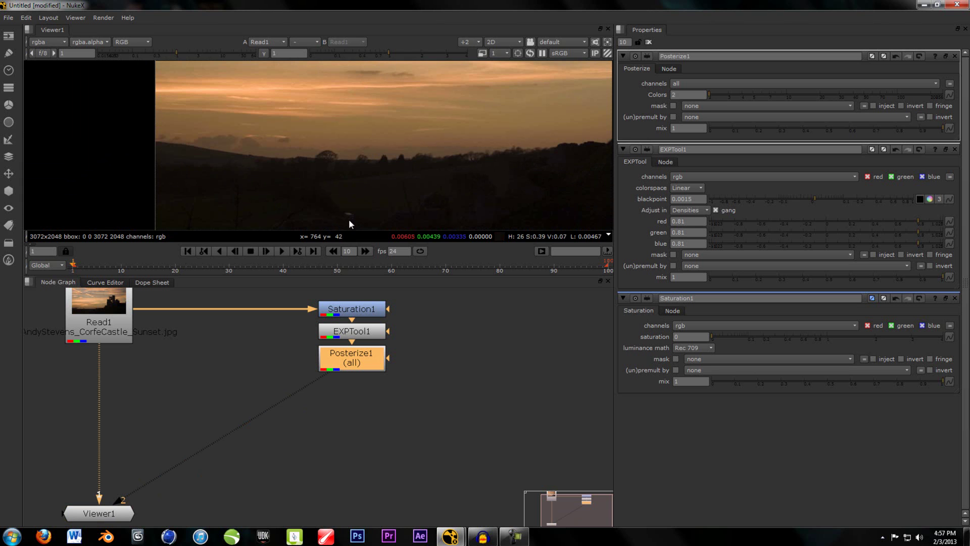
pyautogui.scroll(-1, 329, 202)
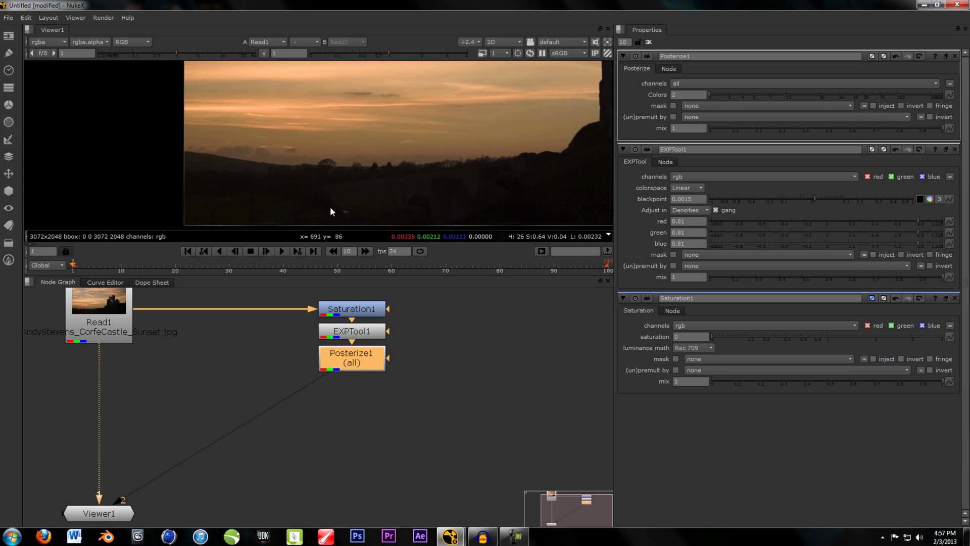
pyautogui.moveTo(296, 192); pyautogui.dragTo(298, 141, button='middle')
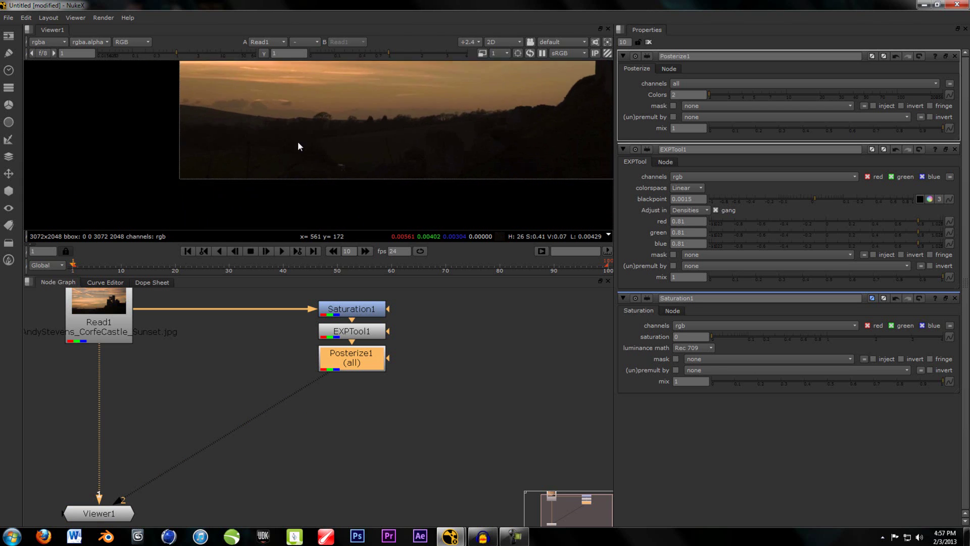
pyautogui.scroll(3, 299, 146)
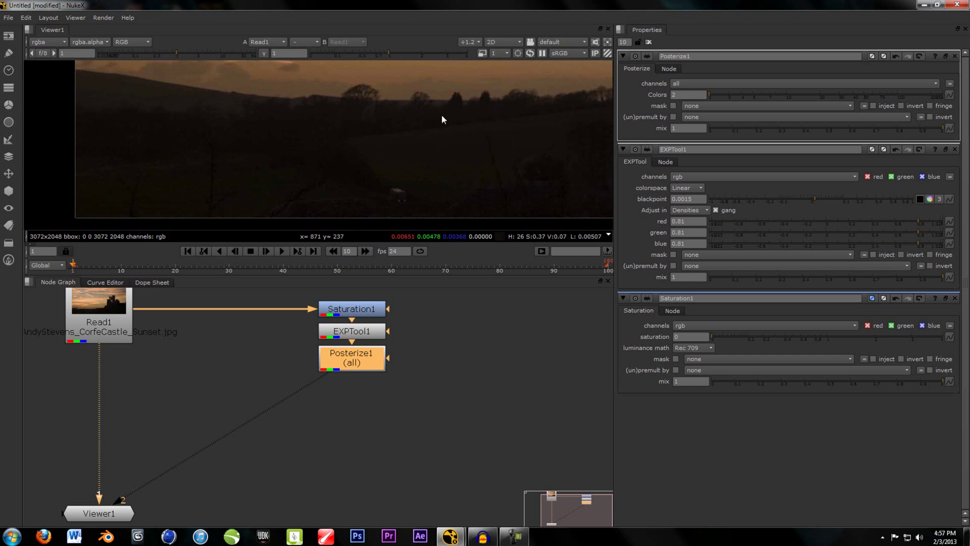
pyautogui.moveTo(417, 101); pyautogui.dragTo(245, 172, button='middle')
pyautogui.scroll(-6, 244, 171)
pyautogui.moveTo(397, 158); pyautogui.dragTo(325, 191, button='middle')
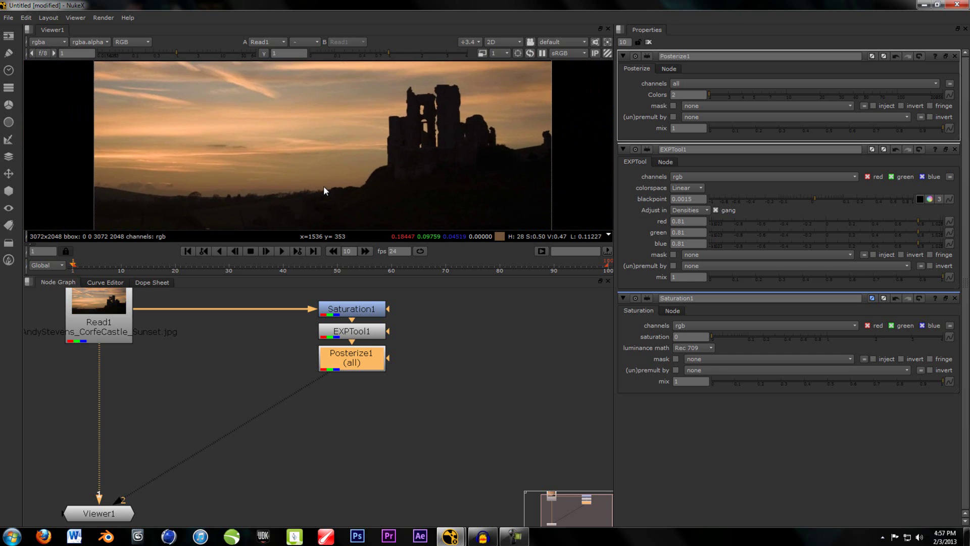
# Return the viewer to the posterized result on input 2 and examine the horizon trees up close.
pyautogui.press('2')
pyautogui.scroll(-1, 285, 143)
pyautogui.scroll(4, 303, 128)
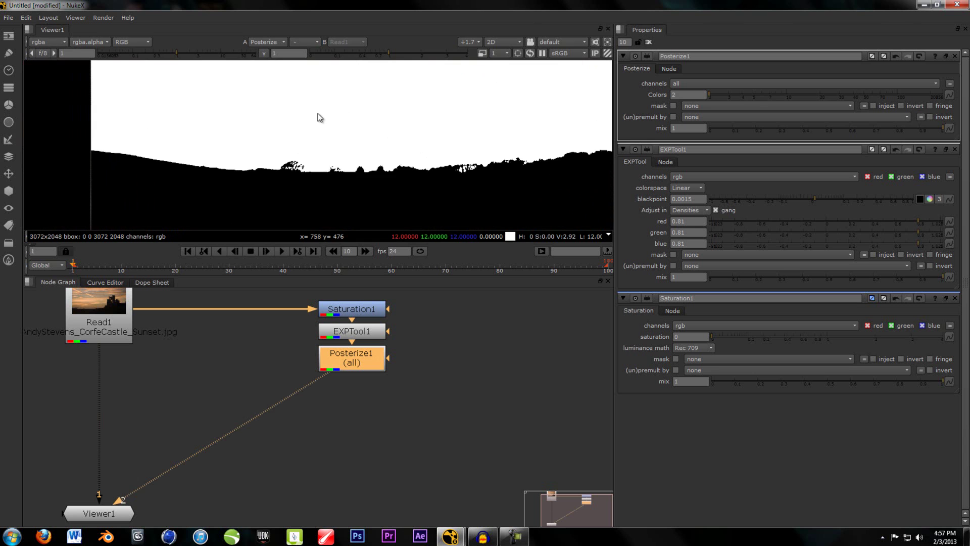
pyautogui.click(243, 389)
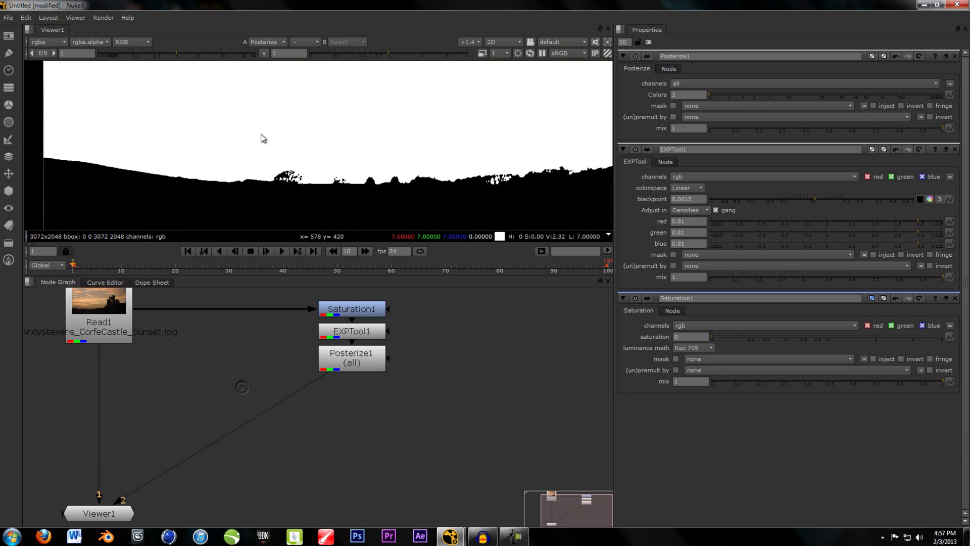
pyautogui.scroll(4, 290, 130)
pyautogui.scroll(3, 393, 180)
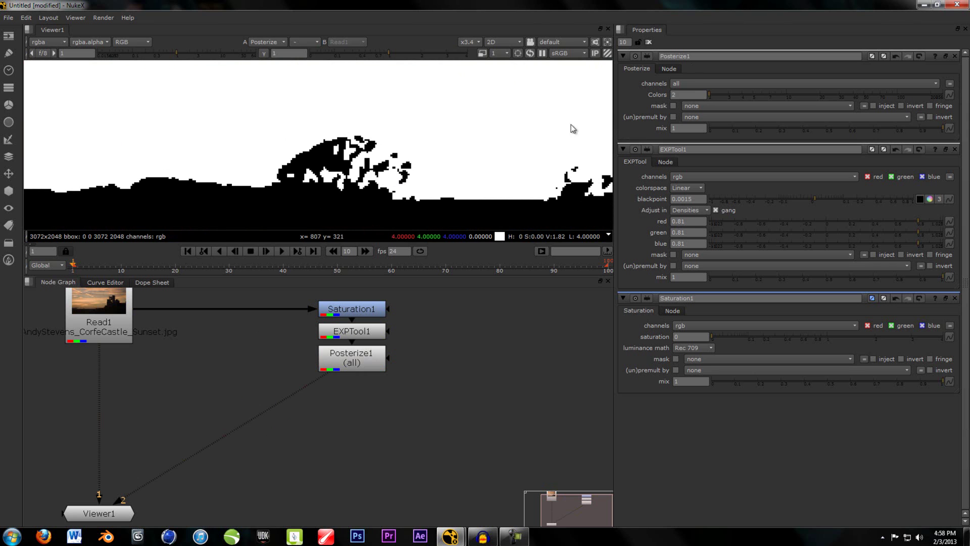
# Set Posterize1's Colors to 2.1 and inspect the light gray areas around the tree silhouettes.
pyautogui.moveTo(710, 91); pyautogui.dragTo(710, 96)
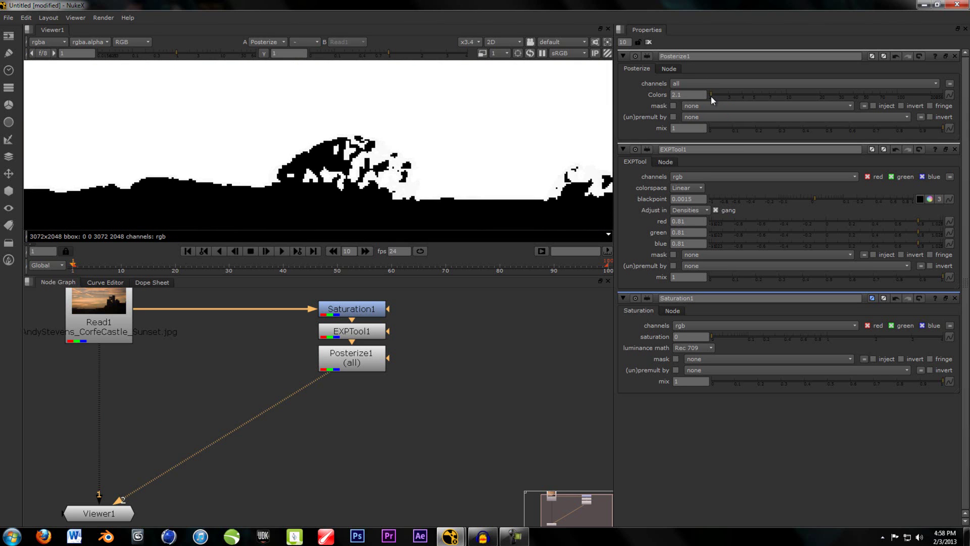
pyautogui.moveTo(711, 98); pyautogui.dragTo(711, 97)
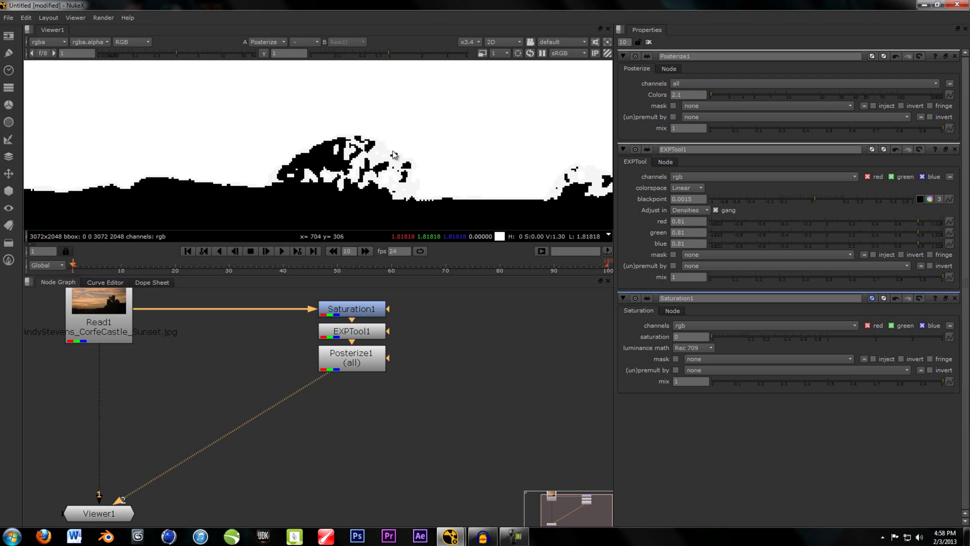
pyautogui.scroll(4, 493, 153)
pyautogui.scroll(-4, 215, 163)
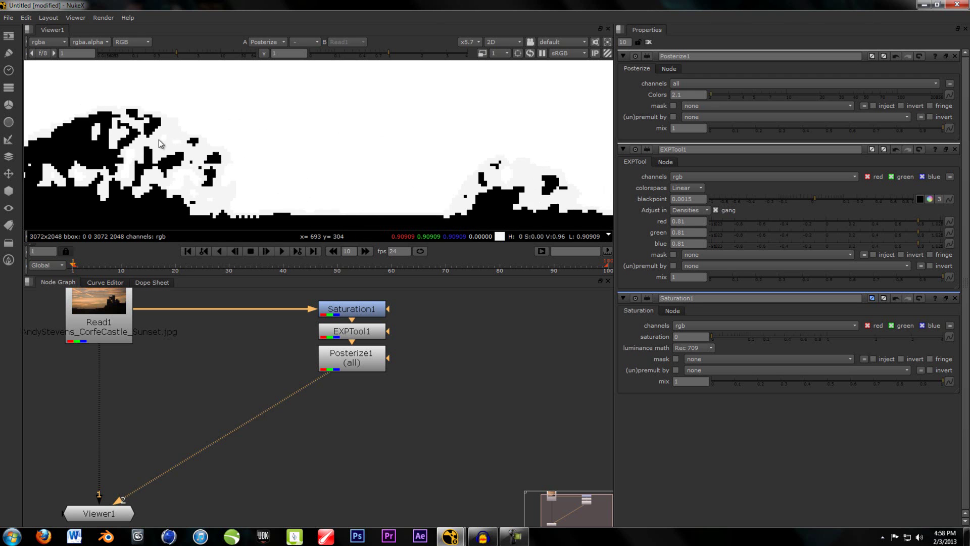
pyautogui.moveTo(228, 181)
pyautogui.mouseDown(button='middle')
pyautogui.moveTo(455, 184)
pyautogui.moveTo(212, 177)
pyautogui.mouseUp(button='middle')
pyautogui.scroll(3, 260, 177)
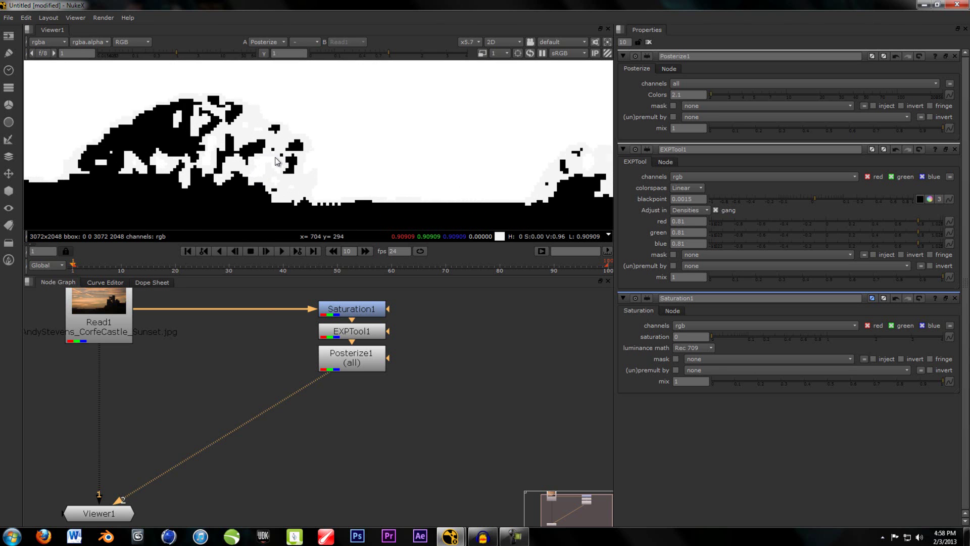
# Add a Histogram node and insert it into the chain directly after Posterize1.
pyautogui.scroll(-2, 261, 212)
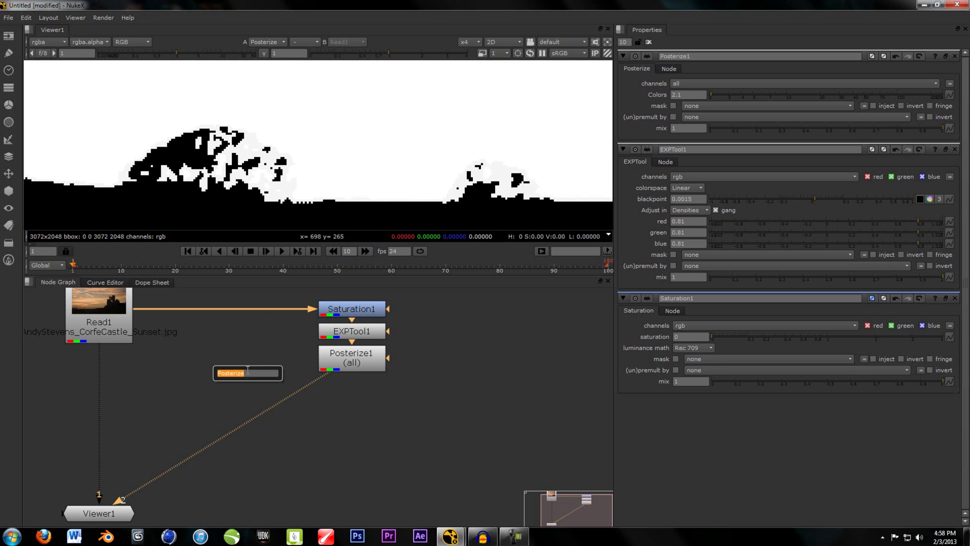
pyautogui.write('his')
pyautogui.click(238, 380)
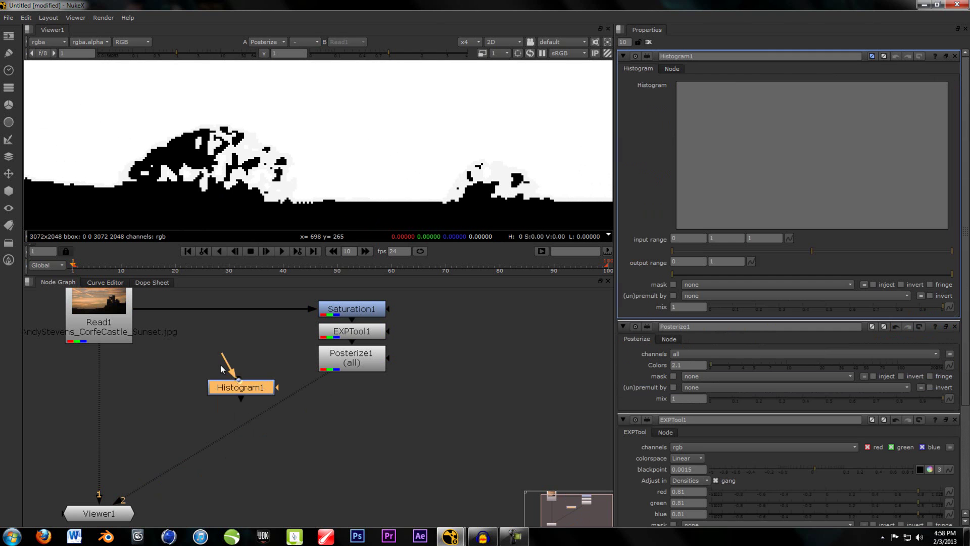
pyautogui.moveTo(248, 384); pyautogui.dragTo(355, 394)
pyautogui.click(245, 386)
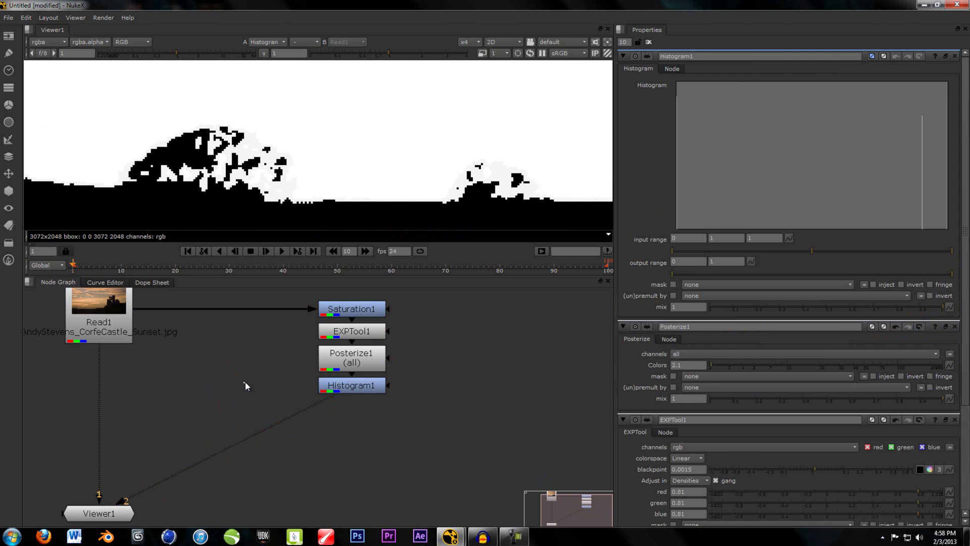
# Lower the maximum of Histogram1's input range to 0.91 to turn the light gray areas white.
pyautogui.click(348, 387)
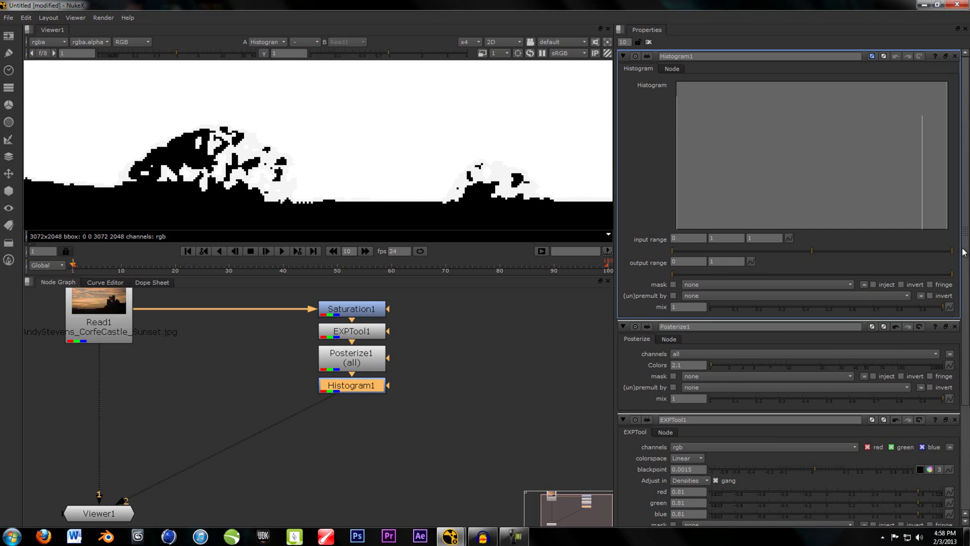
pyautogui.moveTo(953, 250); pyautogui.dragTo(948, 251)
pyautogui.moveTo(888, 253); pyautogui.dragTo(927, 251)
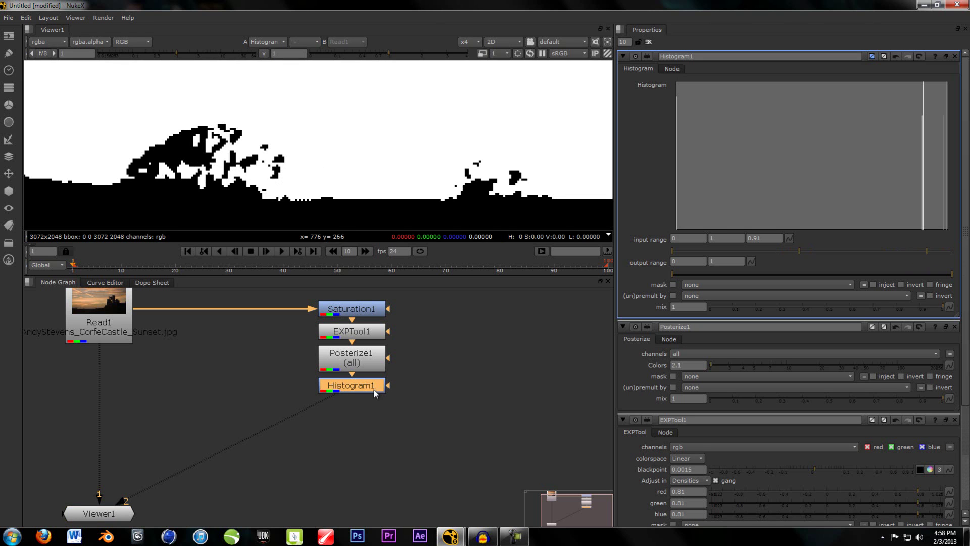
# Disable and re-enable Histogram1 repeatedly to compare the tree silhouettes with and without its correction.
pyautogui.press('d')
pyautogui.press('d')
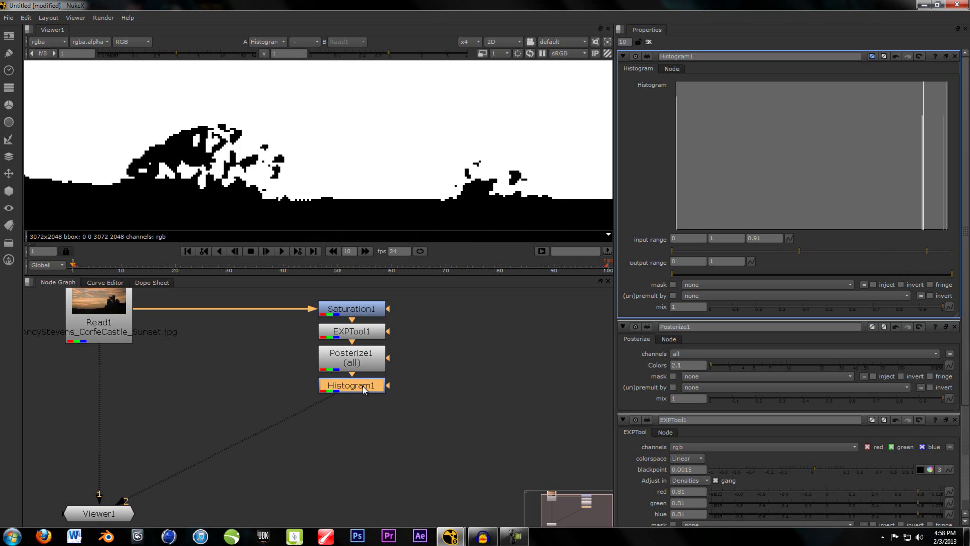
pyautogui.press('d')
pyautogui.press('d')
pyautogui.press('d')
pyautogui.press('d')
pyautogui.click(272, 391)
pyautogui.scroll(-5, 413, 165)
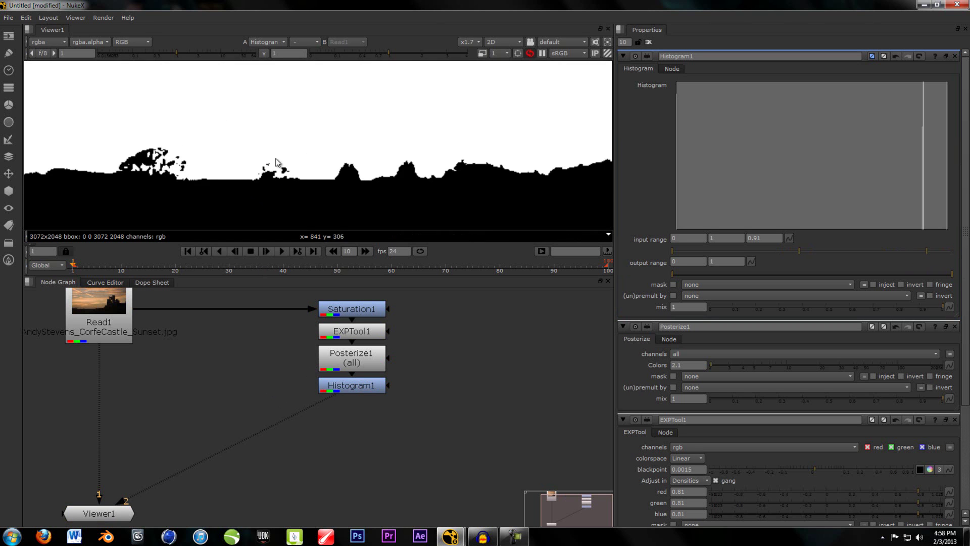
pyautogui.click(347, 380)
pyautogui.press('d')
pyautogui.press('d')
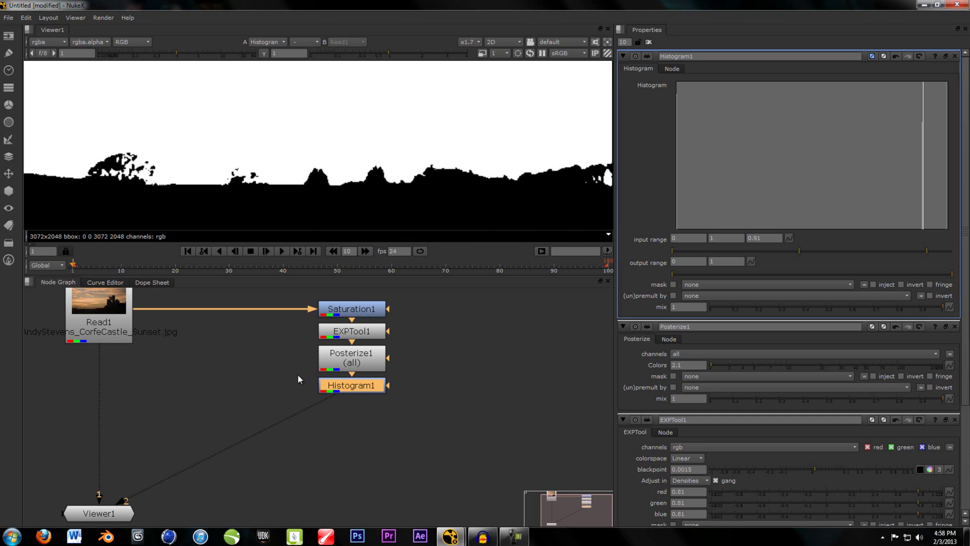
# Examine the horizon silhouette and the pixelated edges of the trees up close.
pyautogui.scroll(-5, 510, 146)
pyautogui.moveTo(555, 155); pyautogui.dragTo(374, 172, button='middle')
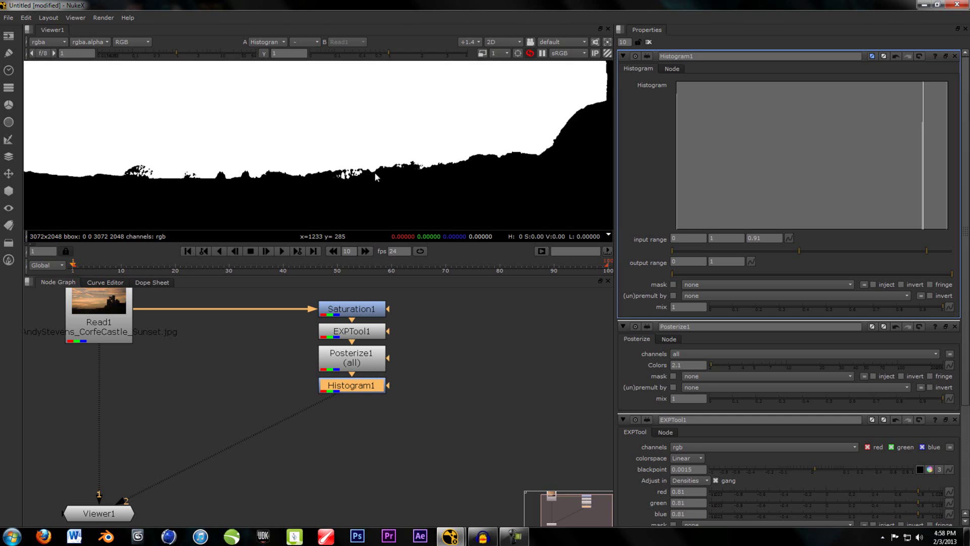
pyautogui.scroll(4, 232, 162)
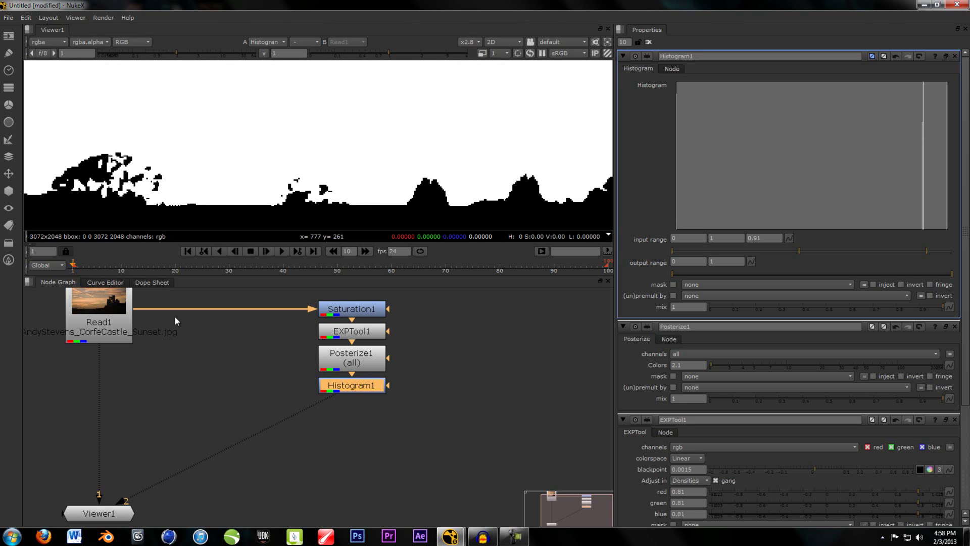
pyautogui.click(223, 360)
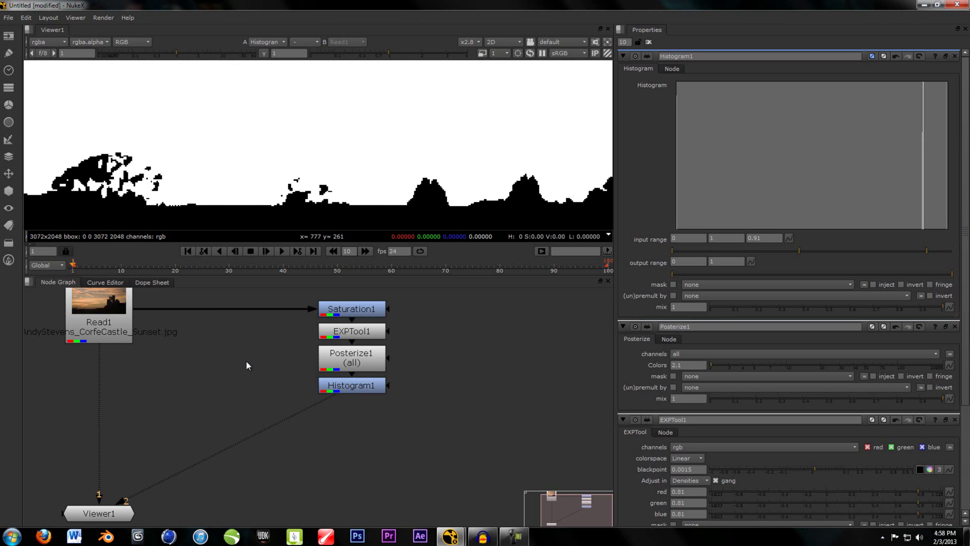
pyautogui.scroll(-1, 247, 364)
pyautogui.scroll(3, 278, 151)
pyautogui.scroll(2, 211, 161)
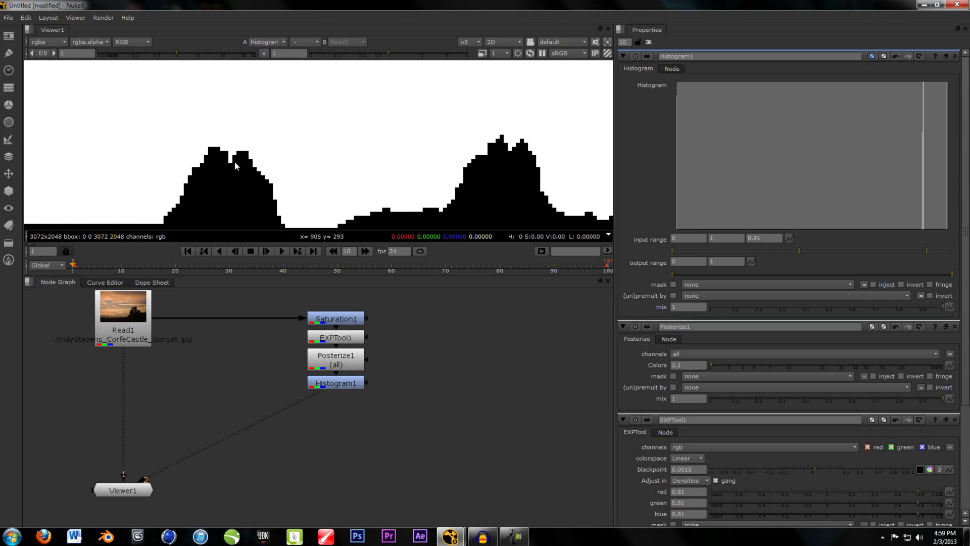
pyautogui.scroll(3, 272, 194)
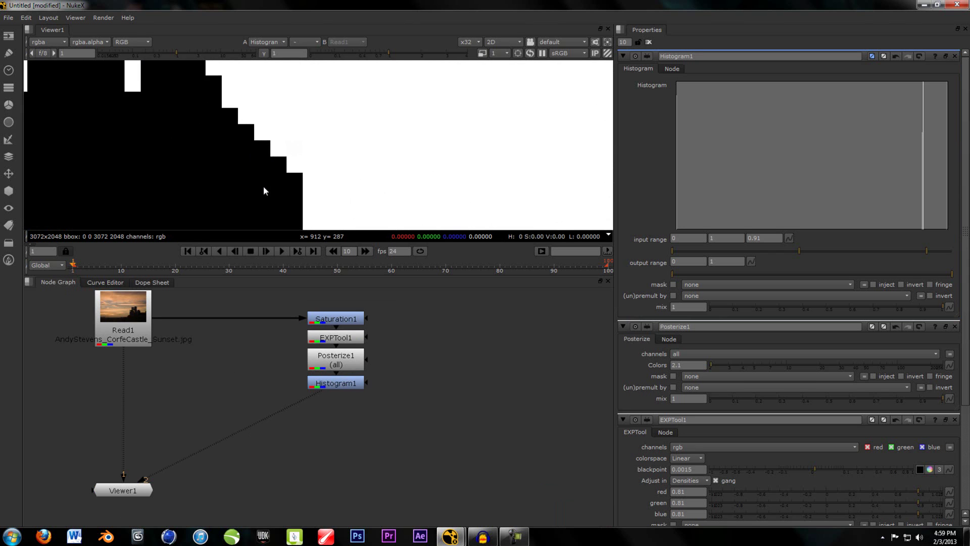
pyautogui.scroll(-6, 272, 192)
# Add a Blur node and connect it between Histogram1 and the viewer, below the existing node stack.
pyautogui.press('Tab')
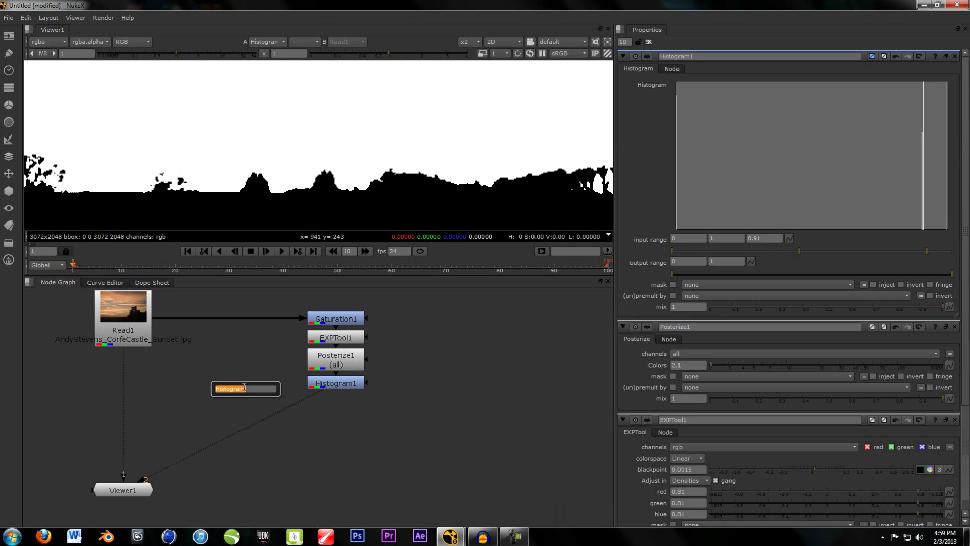
pyautogui.write('blur')
pyautogui.press('Return')
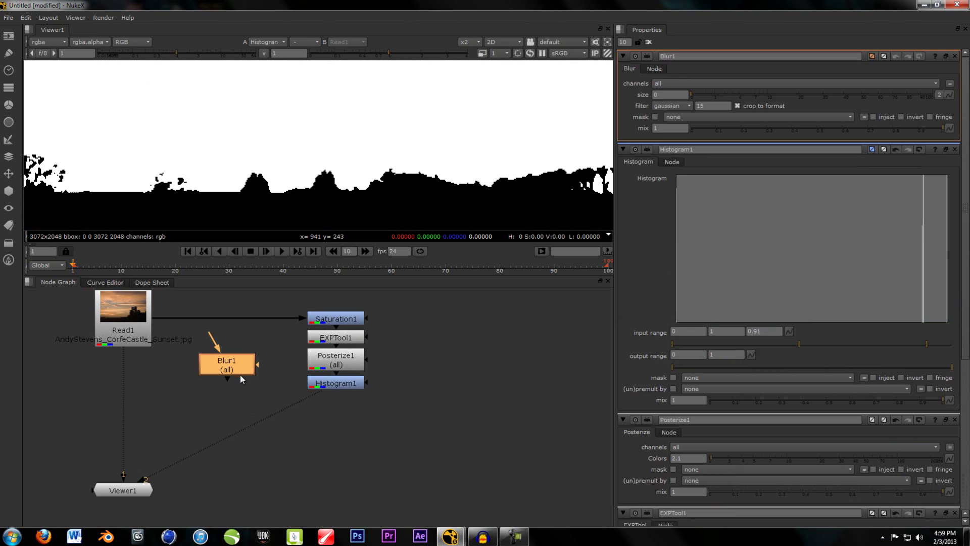
pyautogui.moveTo(240, 374); pyautogui.dragTo(347, 448)
# Space out the node graph by moving Blur1 slightly lower and Viewer1 farther below the other nodes.
pyautogui.moveTo(292, 294); pyautogui.dragTo(410, 406)
pyautogui.click(410, 406)
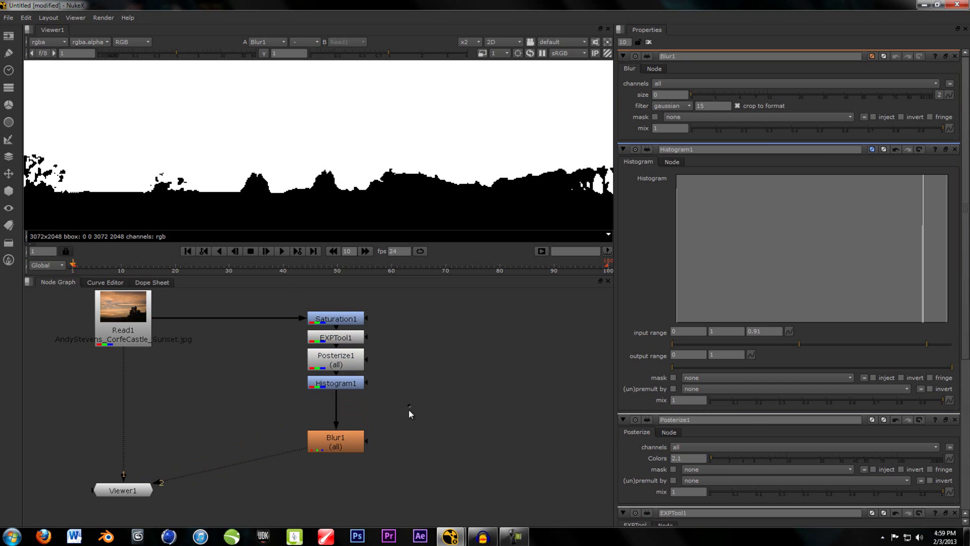
pyautogui.moveTo(301, 301); pyautogui.dragTo(388, 402)
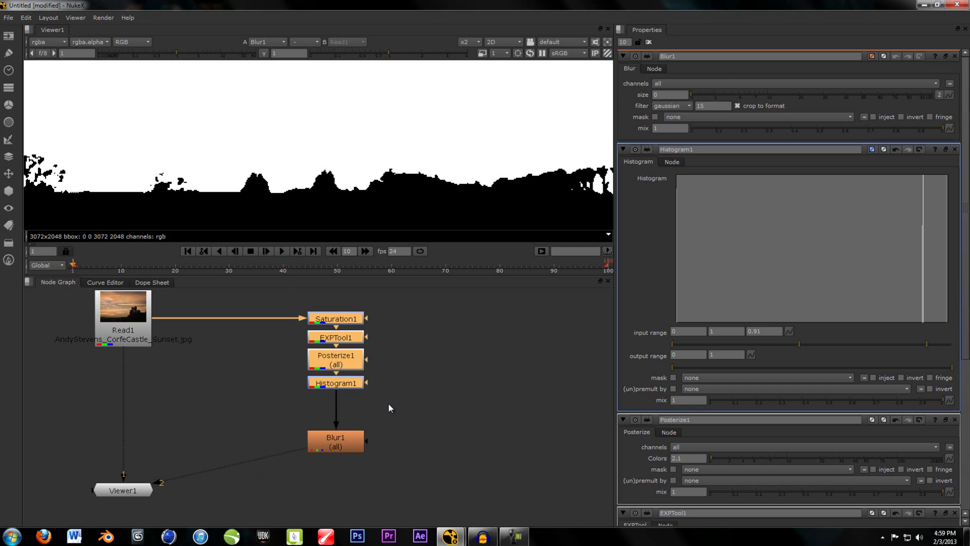
pyautogui.click(388, 402)
pyautogui.moveTo(349, 437); pyautogui.dragTo(349, 446)
pyautogui.click(248, 406)
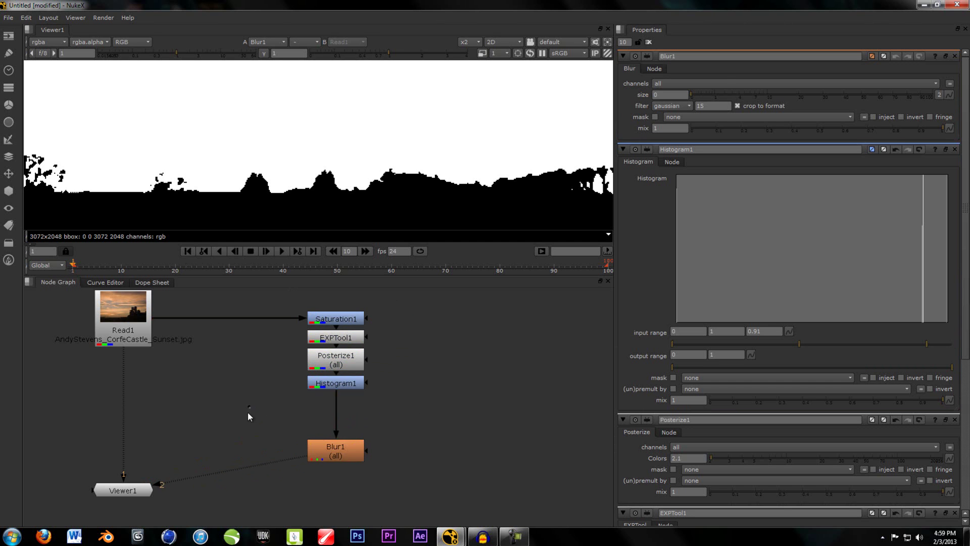
pyautogui.scroll(-2, 231, 428)
pyautogui.moveTo(159, 470); pyautogui.dragTo(159, 498)
pyautogui.click(201, 450)
pyautogui.moveTo(264, 418); pyautogui.dragTo(268, 398, button='middle')
# Set Blur1's size to 0.9 and compare the horizon tree edges with the original photo.
pyautogui.scroll(2, 268, 399)
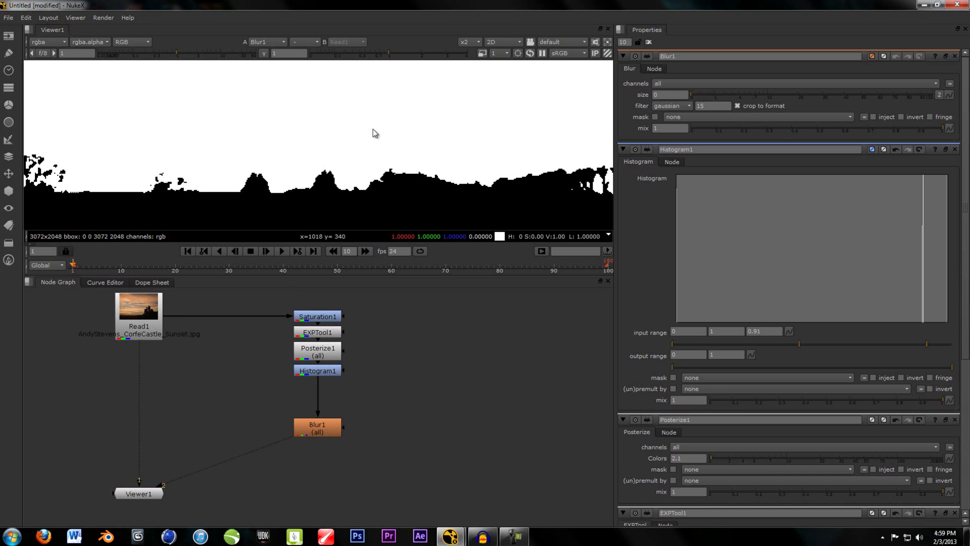
pyautogui.scroll(3, 328, 172)
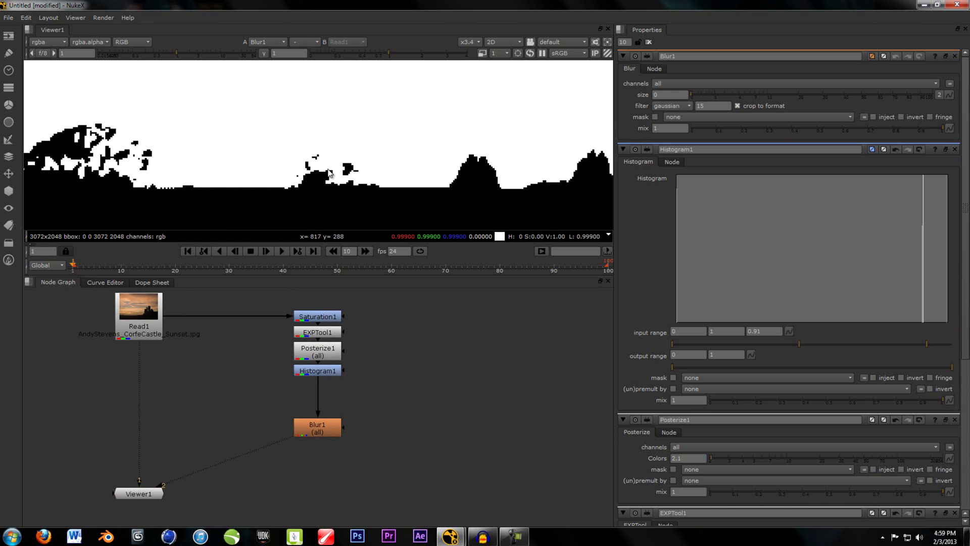
pyautogui.click(318, 435)
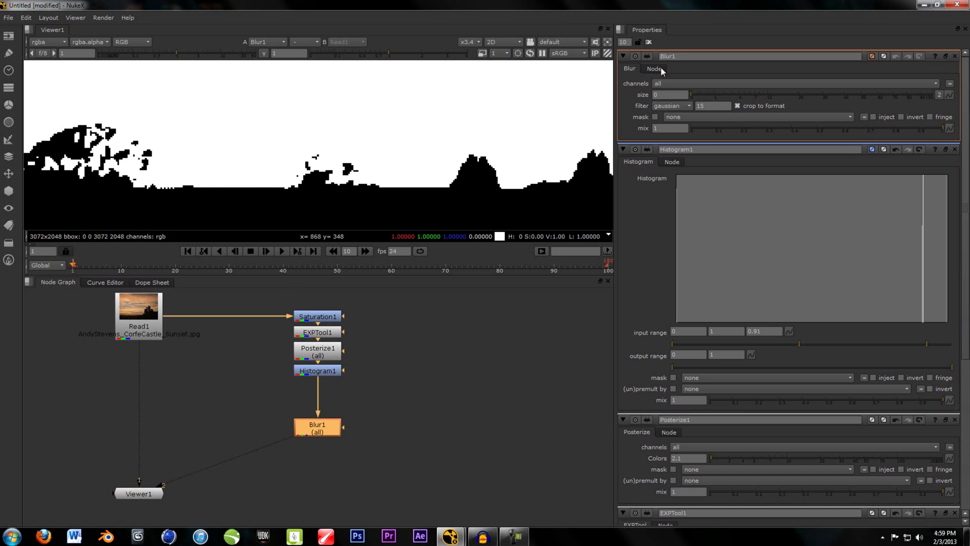
pyautogui.moveTo(701, 95); pyautogui.dragTo(713, 96)
pyautogui.press('1')
pyautogui.moveTo(499, 187); pyautogui.dragTo(204, 174, button='middle')
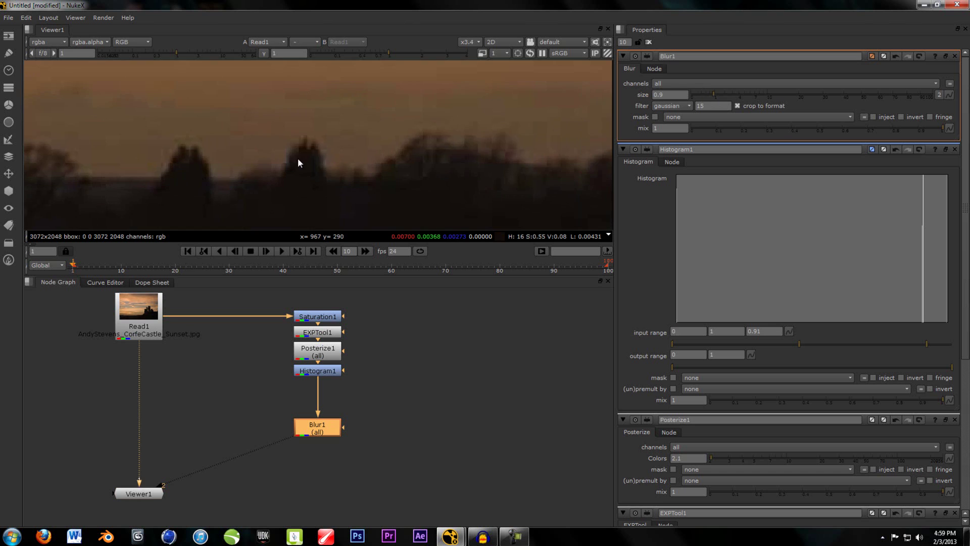
pyautogui.press('2')
pyautogui.scroll(3, 305, 161)
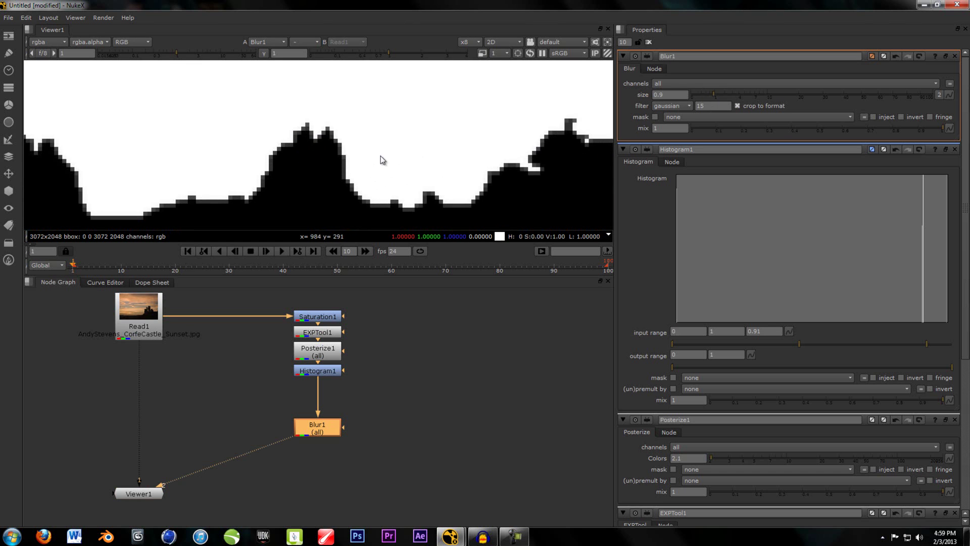
# Set Blur1's size to 1.5 and inspect the softened edges of the trees and the castle.
pyautogui.moveTo(714, 95); pyautogui.dragTo(721, 95)
pyautogui.scroll(-8, 396, 155)
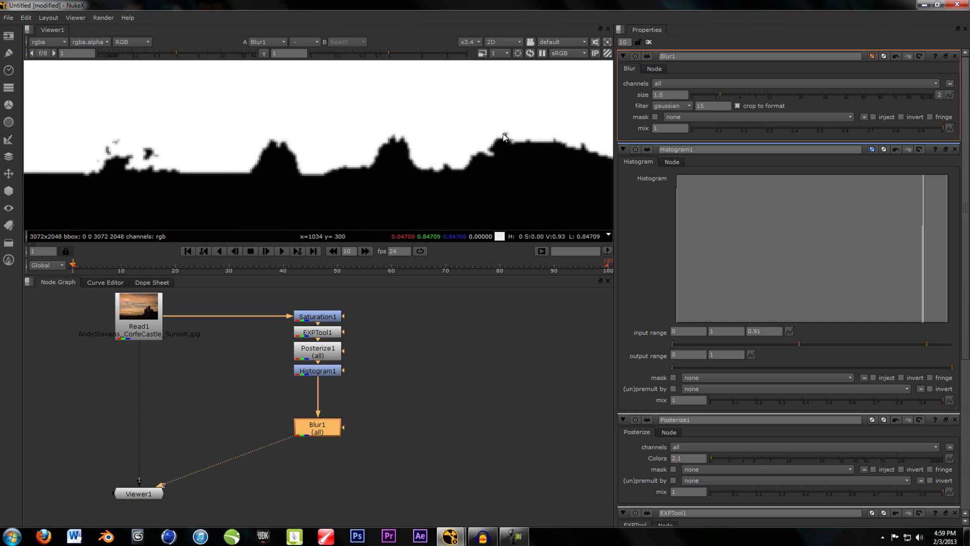
pyautogui.moveTo(397, 155); pyautogui.dragTo(183, 168, button='middle')
pyautogui.moveTo(530, 76); pyautogui.dragTo(187, 189, button='middle')
pyautogui.moveTo(353, 123); pyautogui.dragTo(359, 253, button='middle')
pyautogui.scroll(1, 359, 266)
pyautogui.scroll(2, 358, 212)
pyautogui.scroll(3, 380, 172)
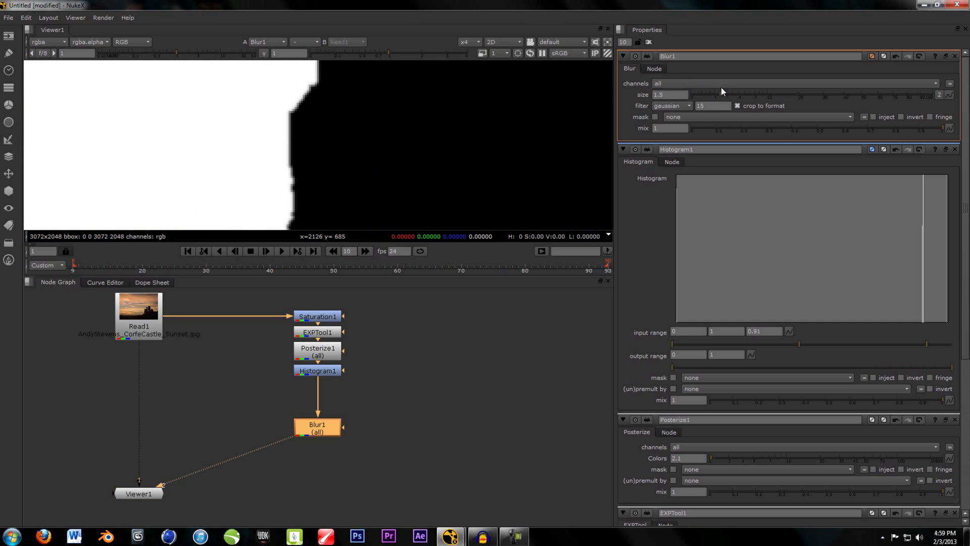
# Set Blur1's size to 3 and check the whole silhouette image.
pyautogui.moveTo(722, 91); pyautogui.dragTo(732, 93)
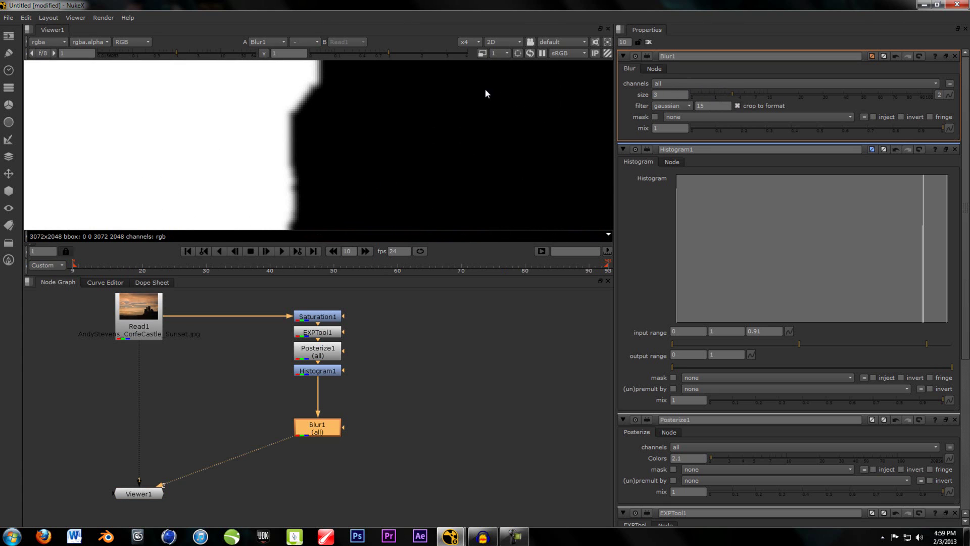
pyautogui.scroll(-10, 373, 123)
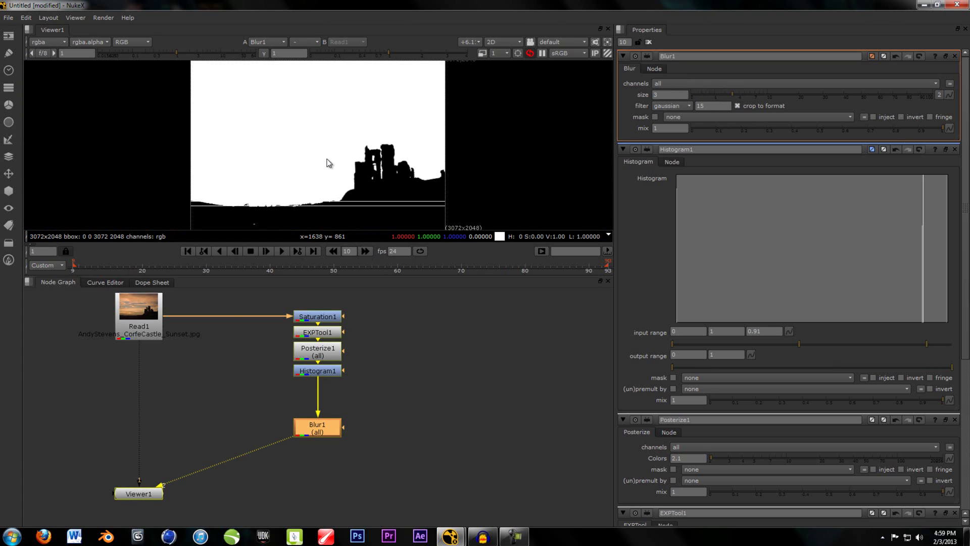
pyautogui.click(249, 427)
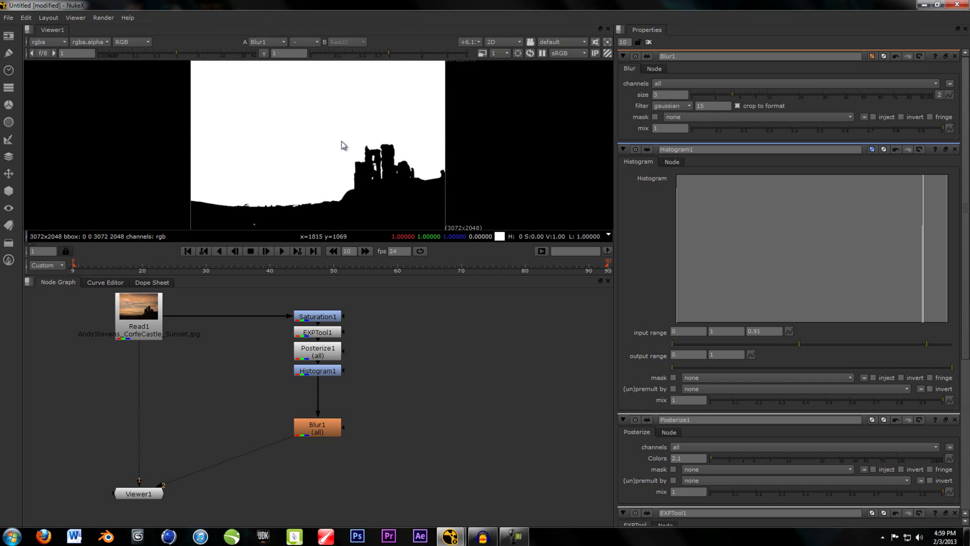
# Switch the viewer between the original photo and the blurred silhouette to compare them, ending on the original.
pyautogui.press('1')
pyautogui.press('2')
pyautogui.press('1')
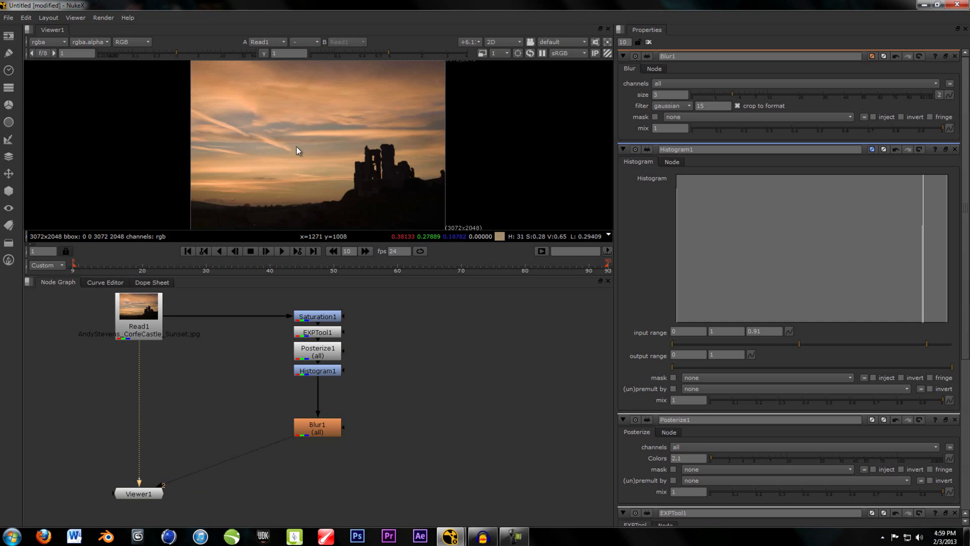
pyautogui.press('2')
pyautogui.press('1')
pyautogui.press('2')
pyautogui.press('1')
pyautogui.press('1')
# Add a ShuffleCopy node and insert it on the connection between Read1 and Viewer1.
pyautogui.press('Tab')
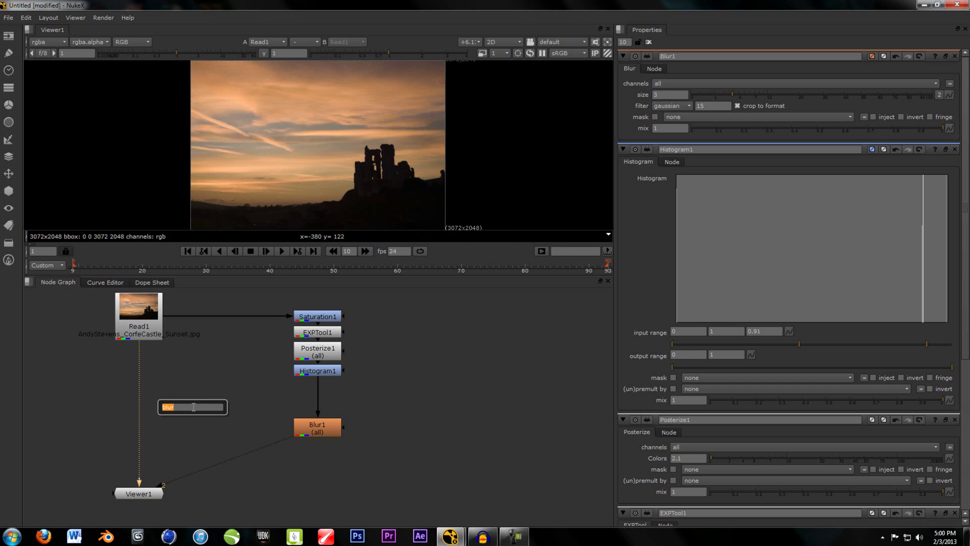
pyautogui.write('shuffl')
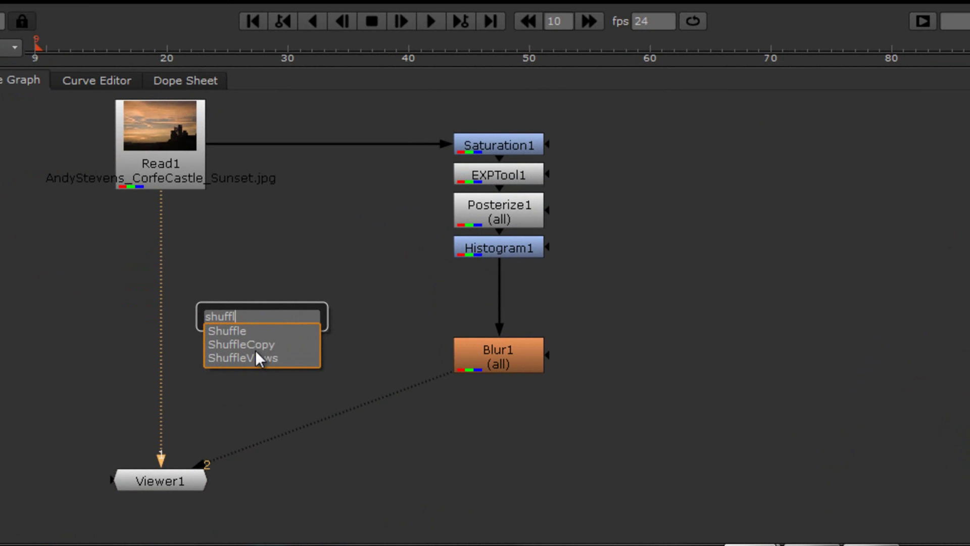
pyautogui.click(250, 344)
pyautogui.moveTo(377, 352); pyautogui.dragTo(177, 368)
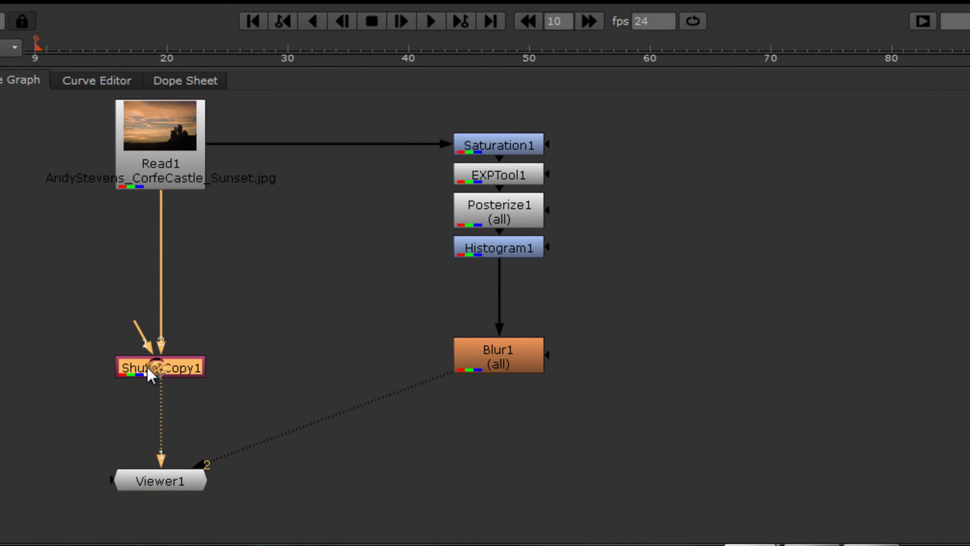
# Connect input 1 of ShuffleCopy1 to Blur1.
pyautogui.moveTo(131, 324); pyautogui.dragTo(298, 358)
pyautogui.moveTo(175, 373); pyautogui.dragTo(172, 368)
pyautogui.moveTo(143, 339); pyautogui.dragTo(466, 356)
pyautogui.click(248, 322)
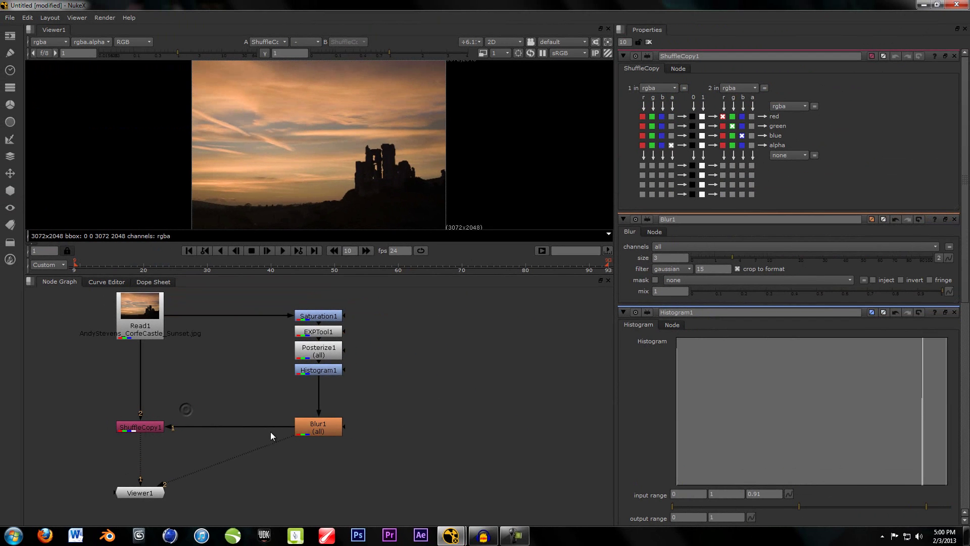
# Set ShuffleCopy1's alpha output to come from the blue channel of input 1.
pyautogui.scroll(1, 272, 430)
pyautogui.scroll(1, 295, 444)
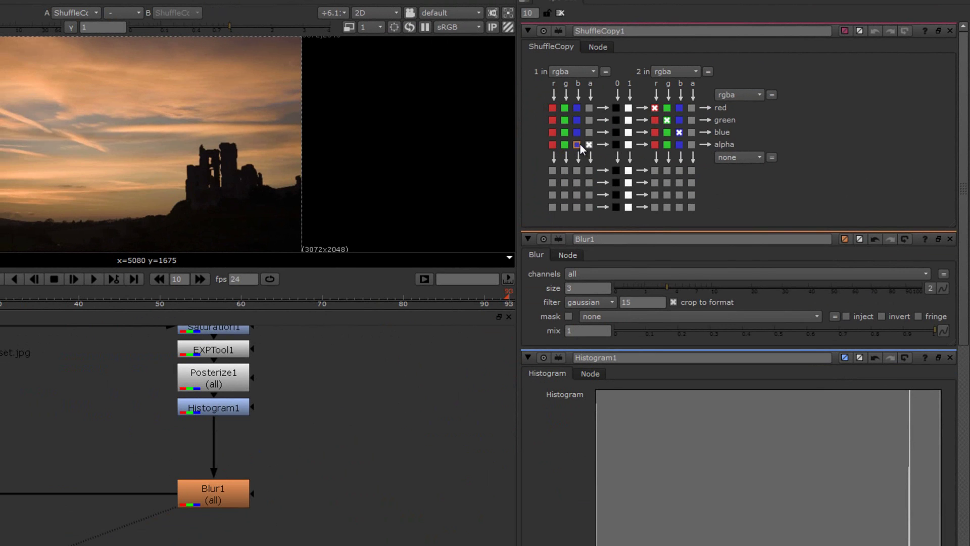
pyautogui.click(576, 144)
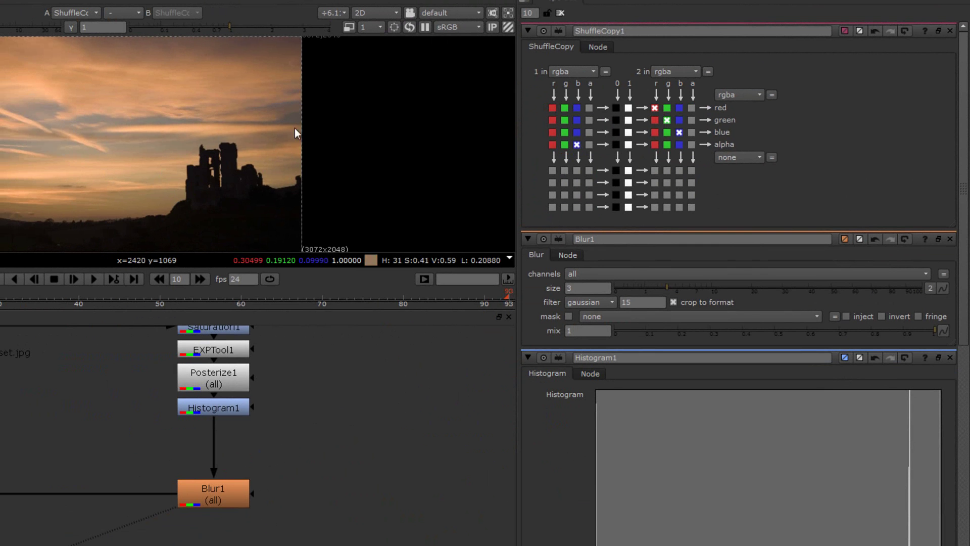
# Change ShuffleCopy1's alpha source to the red channel of input 1 and check the output's alpha, red, green and blue channels in the viewer.
pyautogui.click(552, 144)
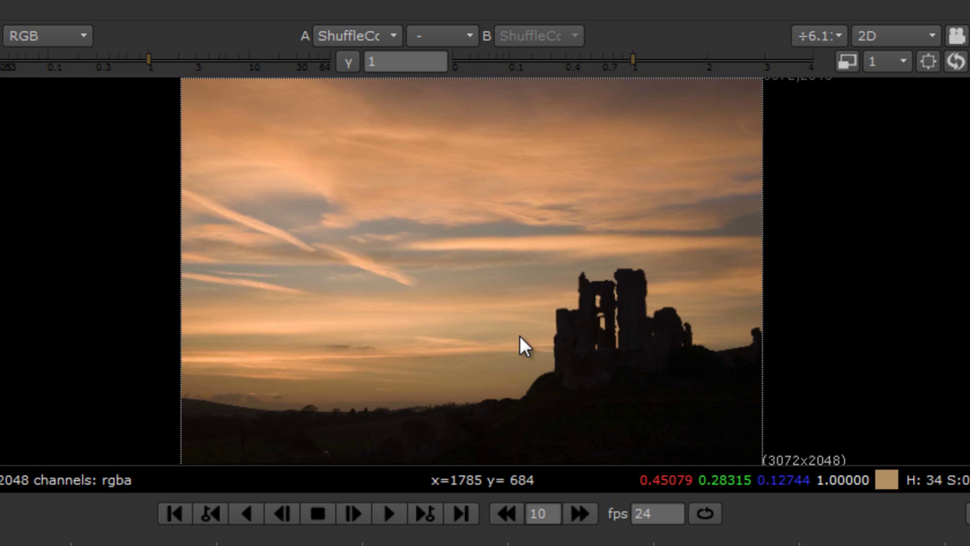
pyautogui.press('a')
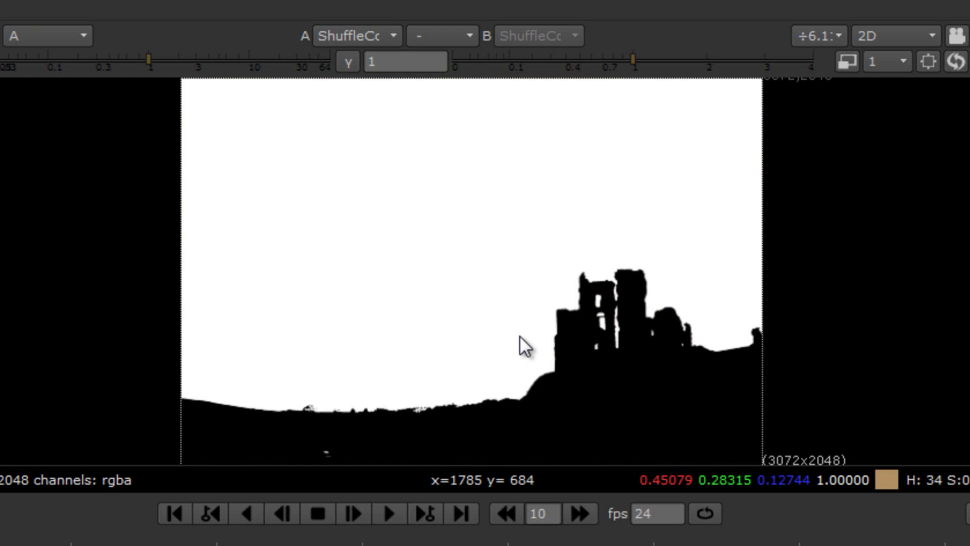
pyautogui.press('r')
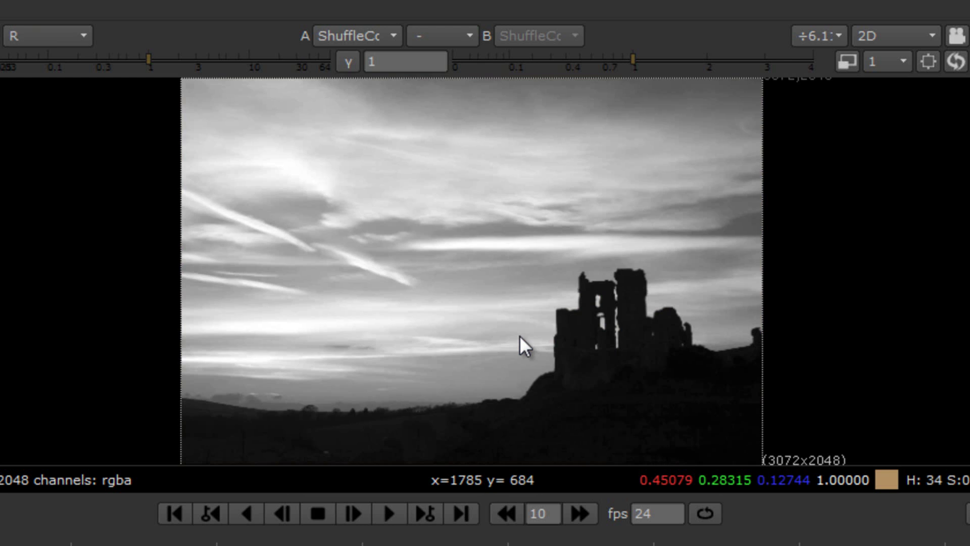
pyautogui.press('b')
pyautogui.press('g')
pyautogui.press('b')
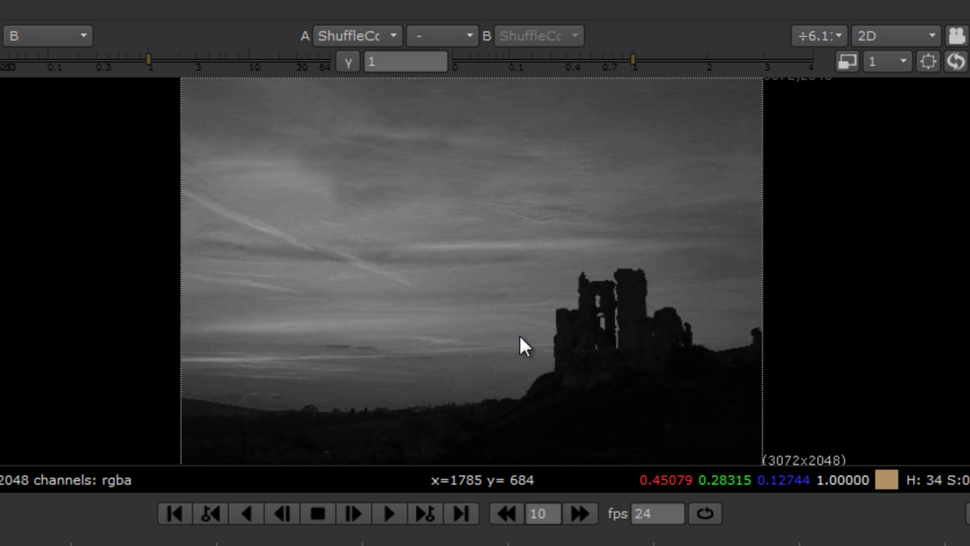
pyautogui.press('a')
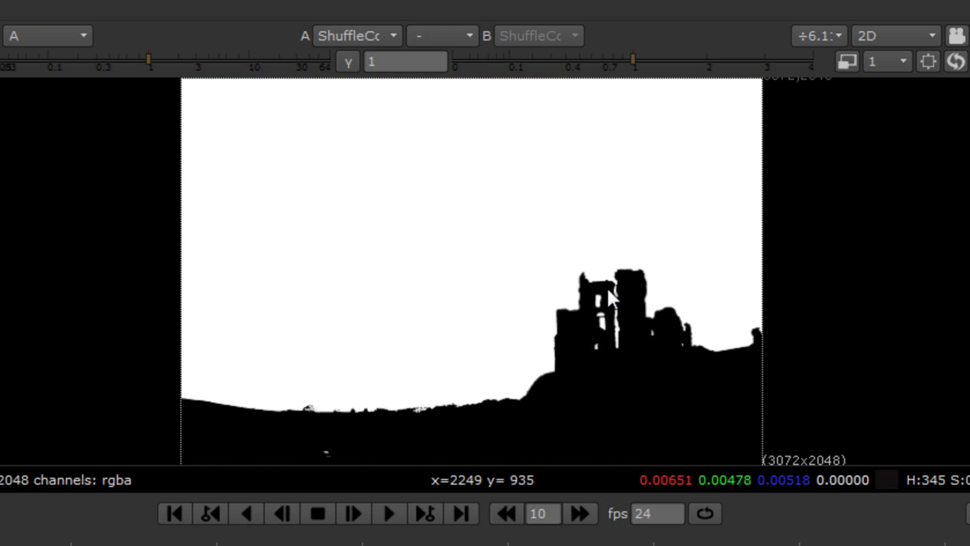
# Examine the alpha matte's edges up close along the horizon, and return to the full-colour view of the whole image.
pyautogui.moveTo(349, 354); pyautogui.dragTo(501, 279, button='middle')
pyautogui.scroll(5, 494, 257)
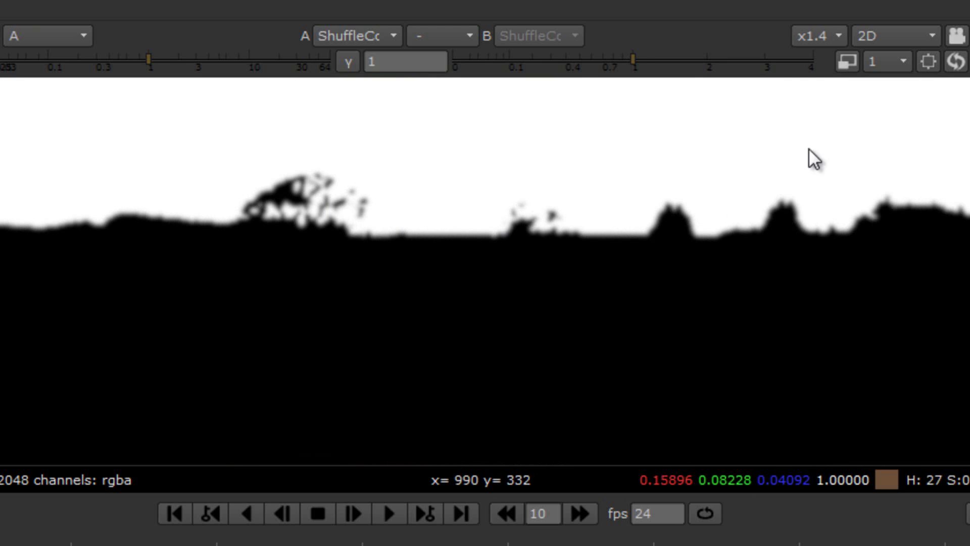
pyautogui.scroll(-2, 809, 172)
pyautogui.moveTo(812, 187); pyautogui.dragTo(559, 323, button='middle')
pyautogui.scroll(-1, 558, 320)
pyautogui.press('f')
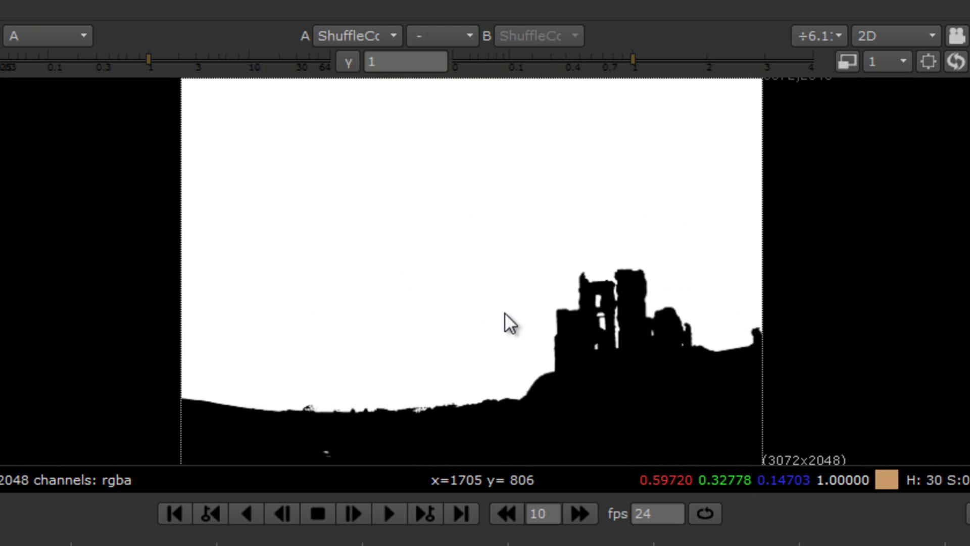
pyautogui.press('a')
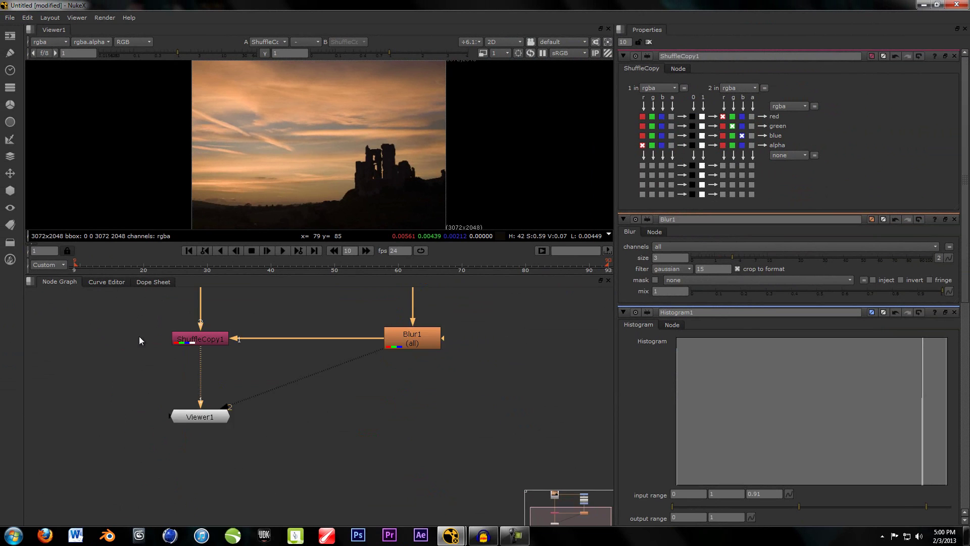
# Move Viewer1 further down the node graph to leave room below ShuffleCopy1.
pyautogui.scroll(-3, 139, 335)
pyautogui.moveTo(180, 371); pyautogui.dragTo(182, 445)
pyautogui.click(185, 349)
pyautogui.moveTo(148, 345); pyautogui.dragTo(161, 360, button='middle')
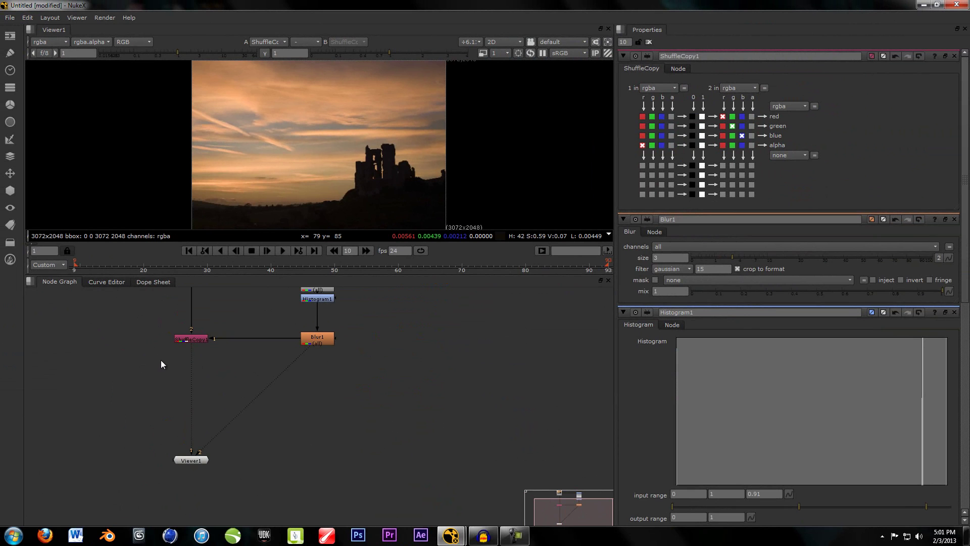
# Add an Invert node and insert it on the connection between ShuffleCopy1 and Viewer1.
pyautogui.press('a')
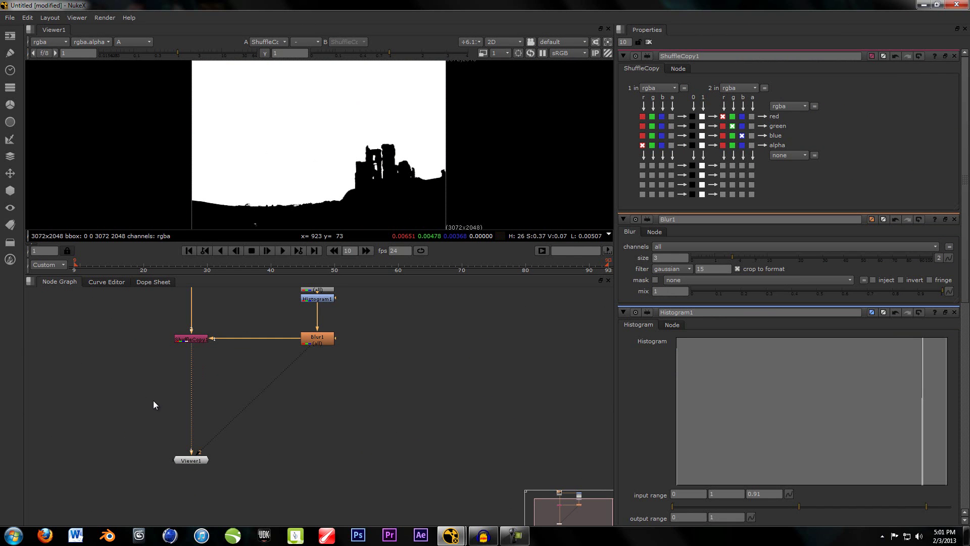
pyautogui.press('Tab')
pyautogui.write('in')
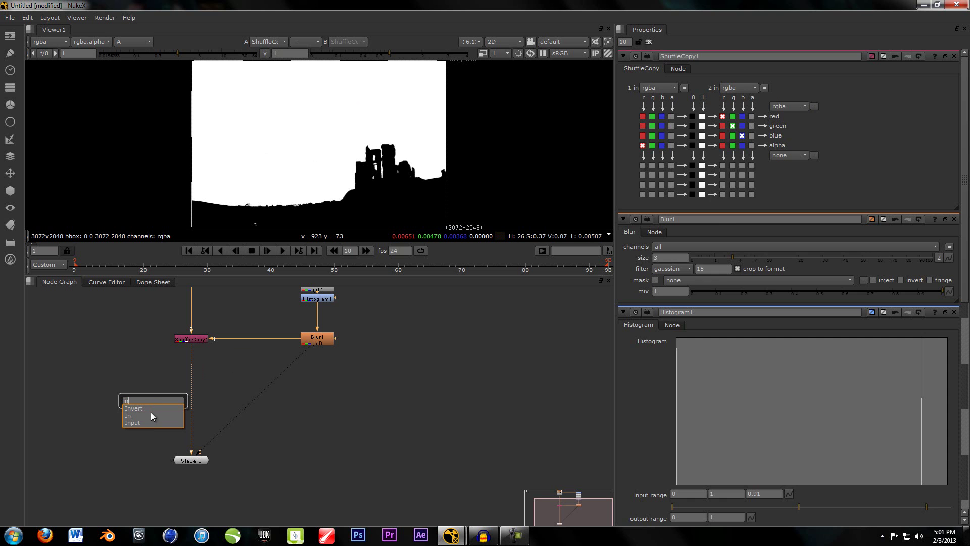
pyautogui.press('Return')
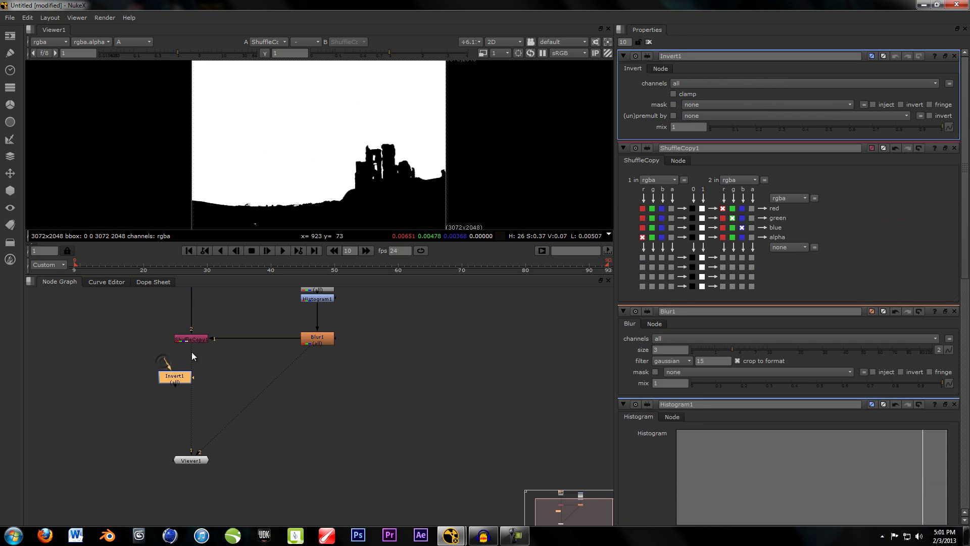
pyautogui.press('a')
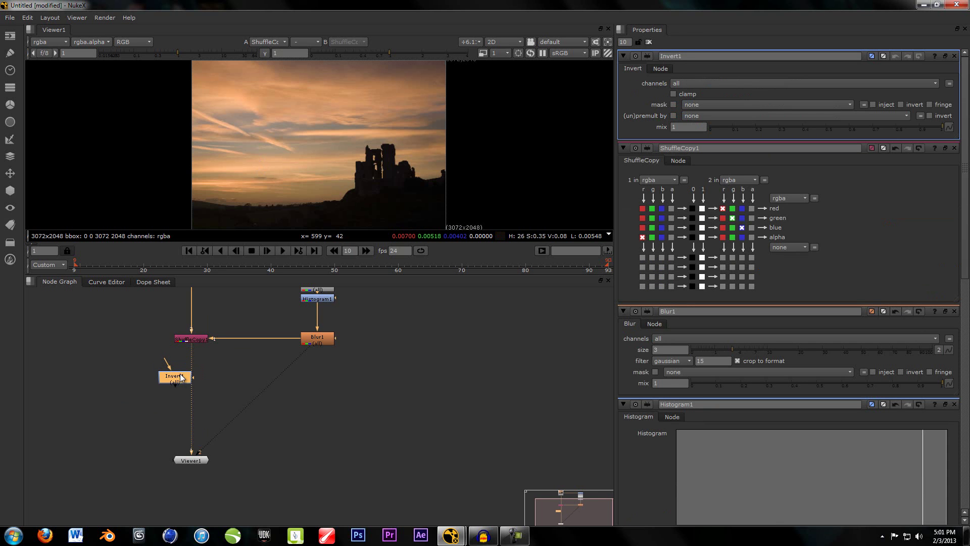
pyautogui.moveTo(180, 374); pyautogui.dragTo(197, 379)
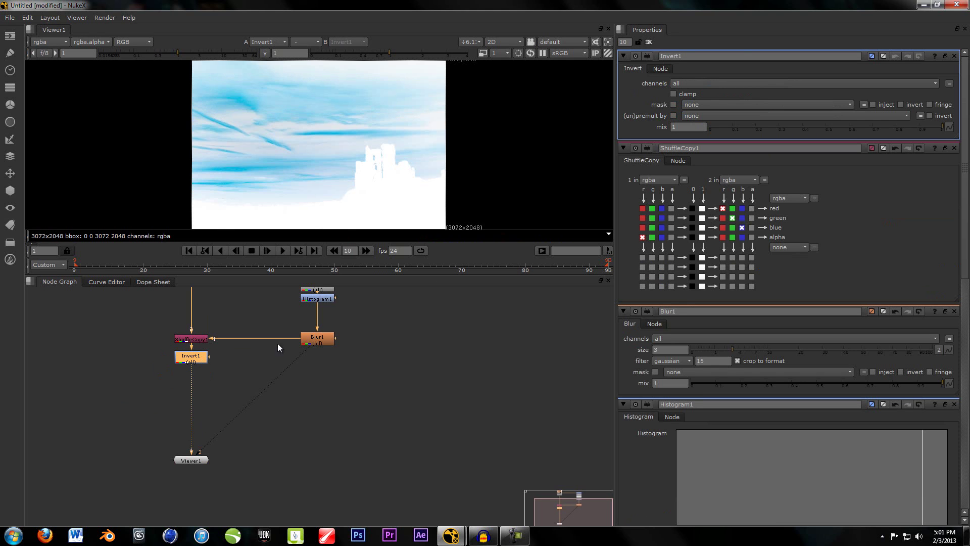
# Limit Invert1 to the alpha channel and inspect the inverted matte up close in the viewer.
pyautogui.click(684, 83)
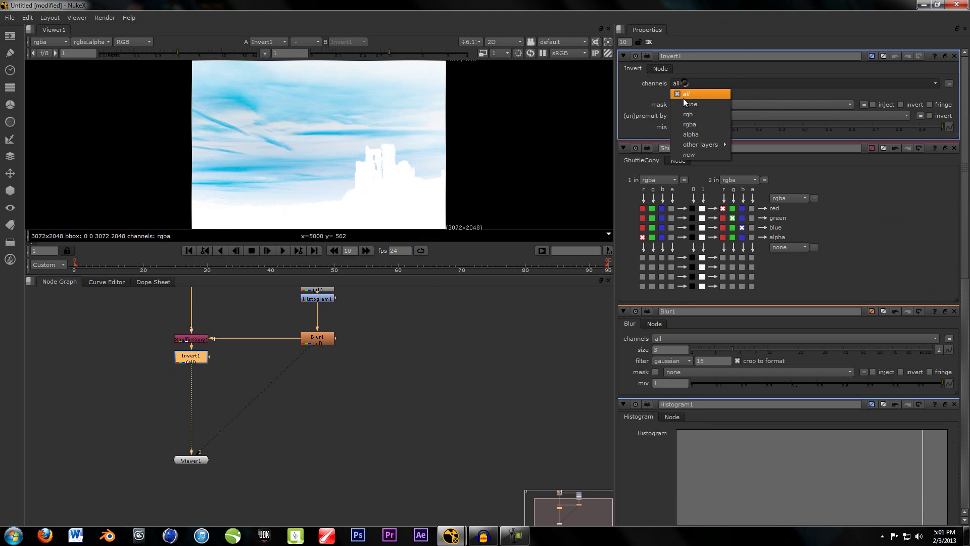
pyautogui.click(689, 126)
pyautogui.press('a')
pyautogui.scroll(5, 310, 187)
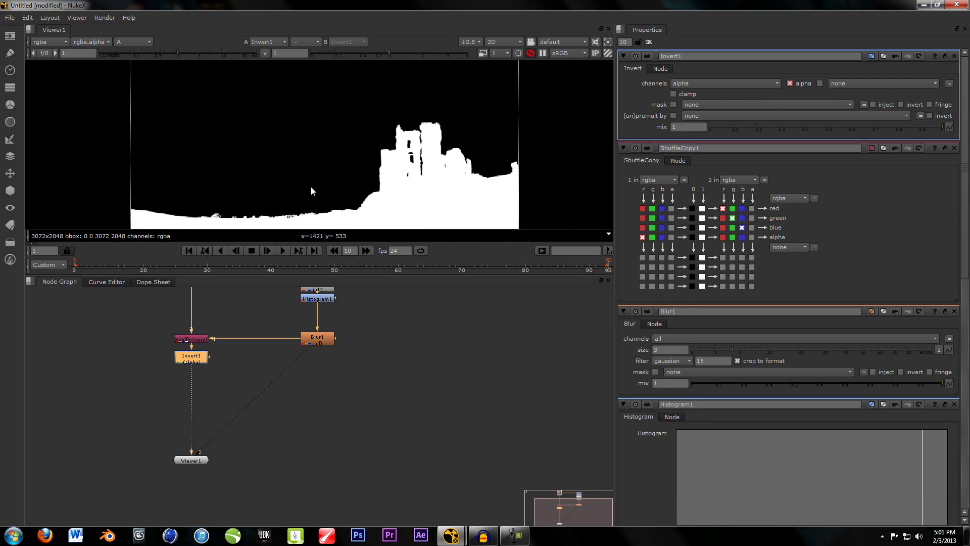
pyautogui.moveTo(367, 169); pyautogui.dragTo(450, 126, button='middle')
pyautogui.scroll(2, 450, 126)
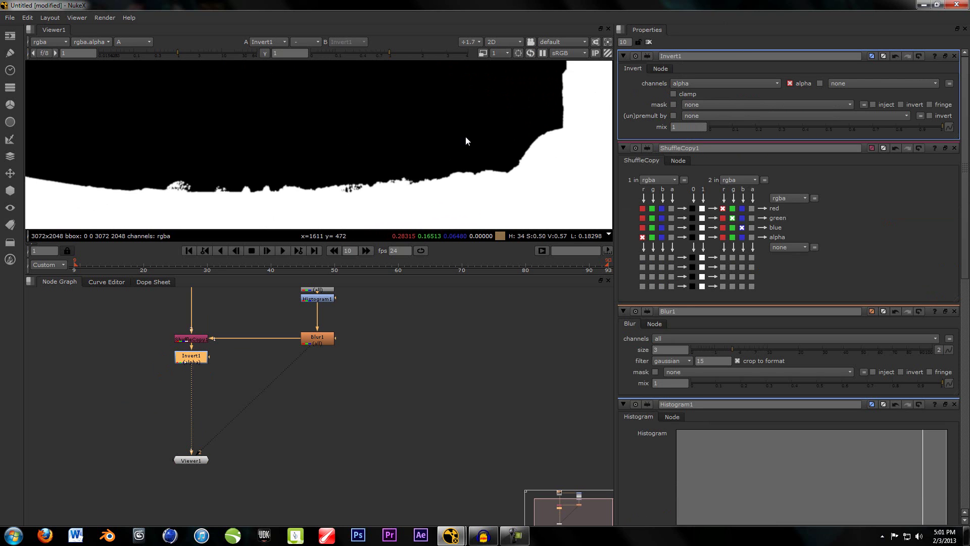
pyautogui.press('f')
# Review the Invert1 node in the graph and switch the viewer from alpha back to the full-colour photo.
pyautogui.scroll(3, 223, 377)
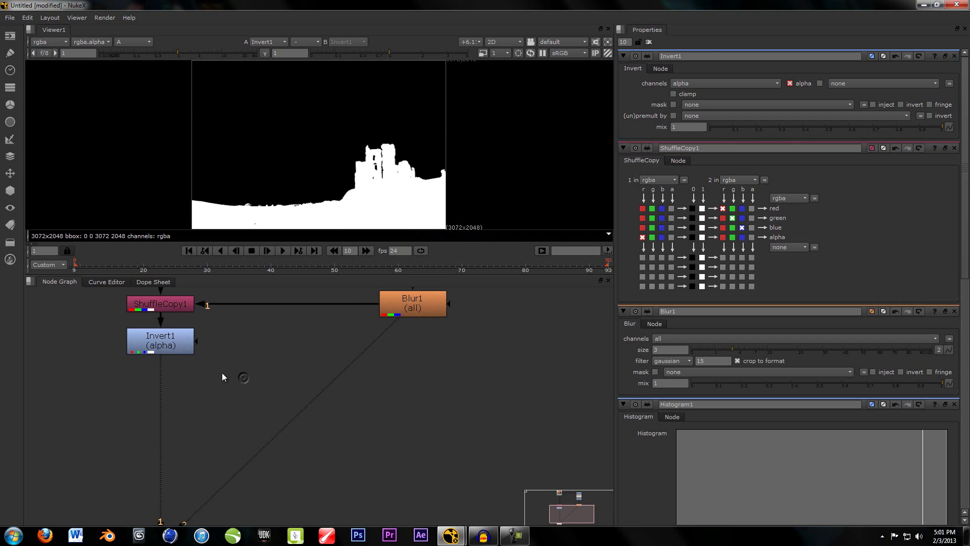
pyautogui.click(176, 344)
pyautogui.click(88, 353)
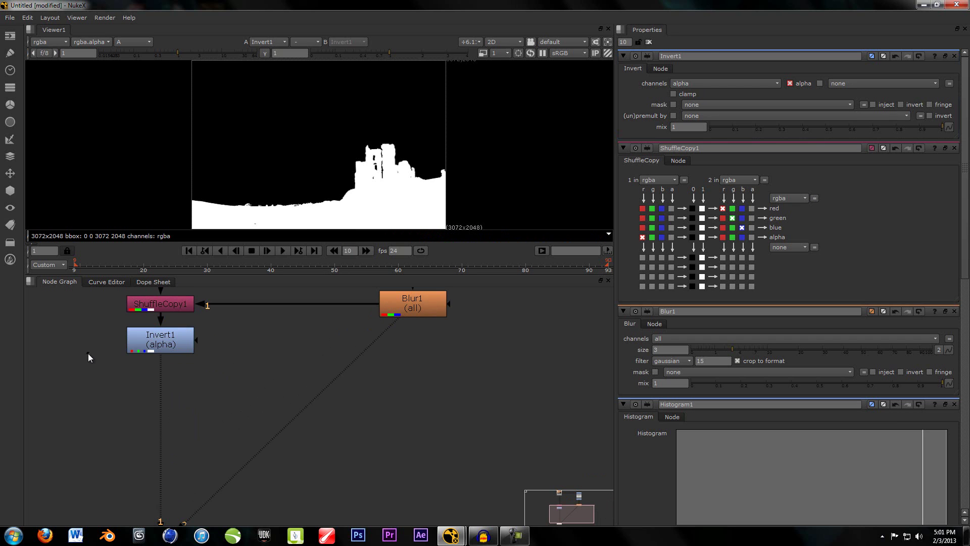
pyautogui.scroll(-3, 287, 377)
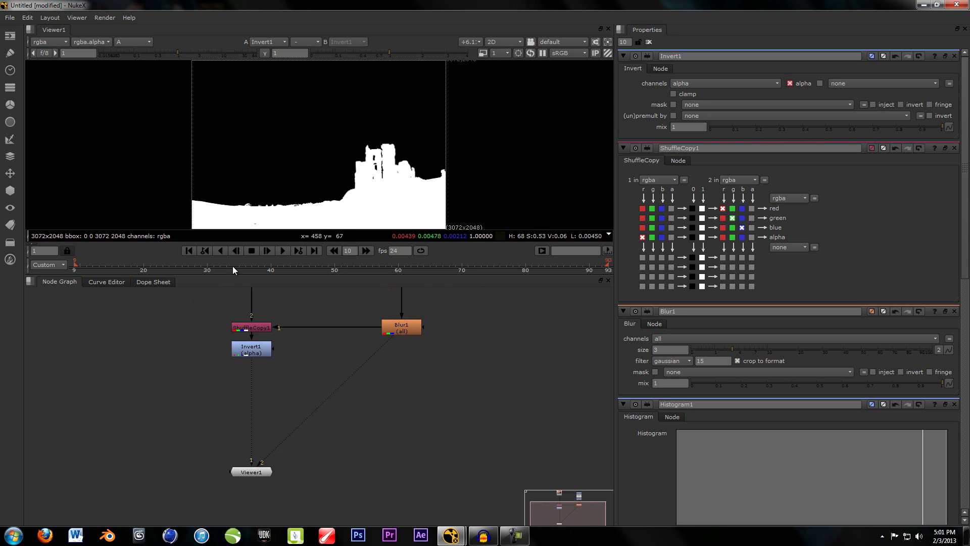
pyautogui.press('a')
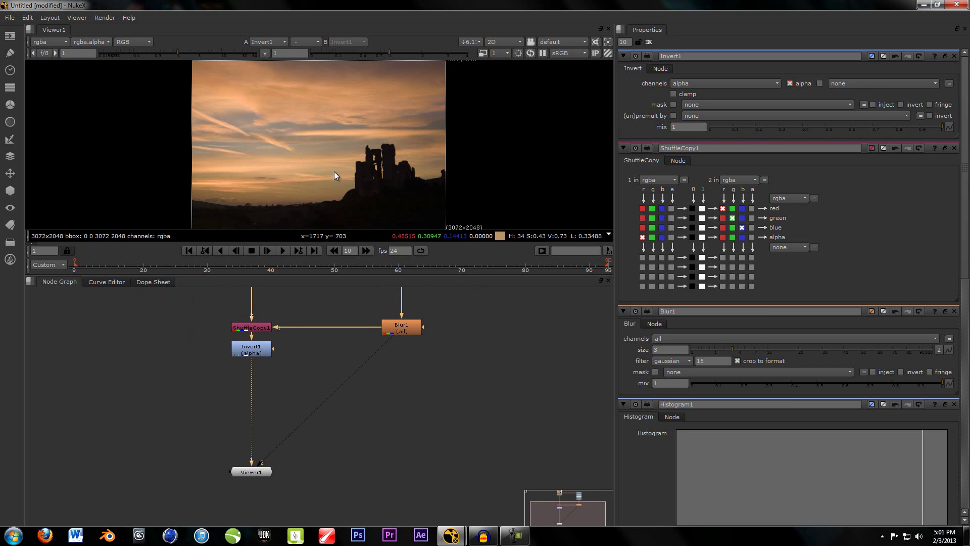
pyautogui.scroll(3, 335, 172)
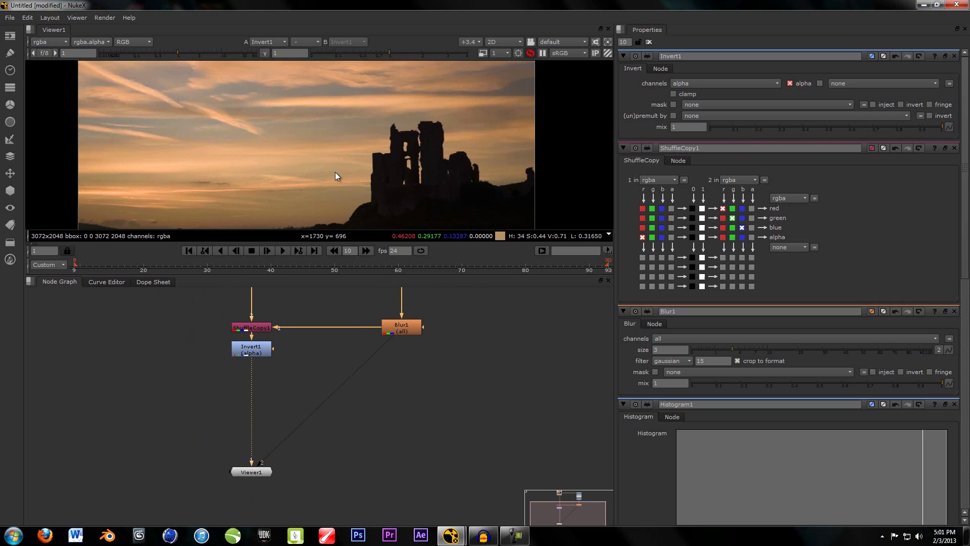
pyautogui.scroll(-3, 327, 172)
# Add a Merge node and insert its B input on the connection between Invert1 and Viewer1.
pyautogui.press('Tab')
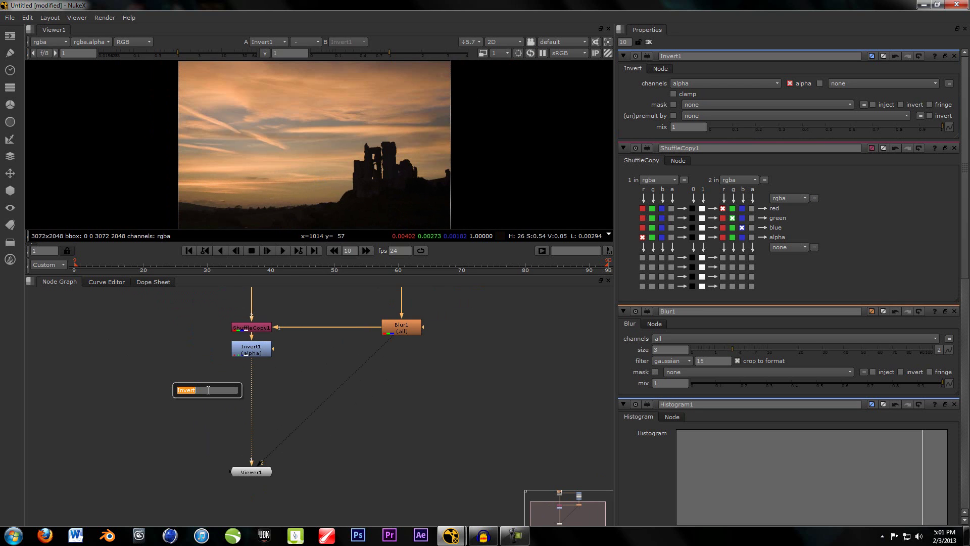
pyautogui.write('mer')
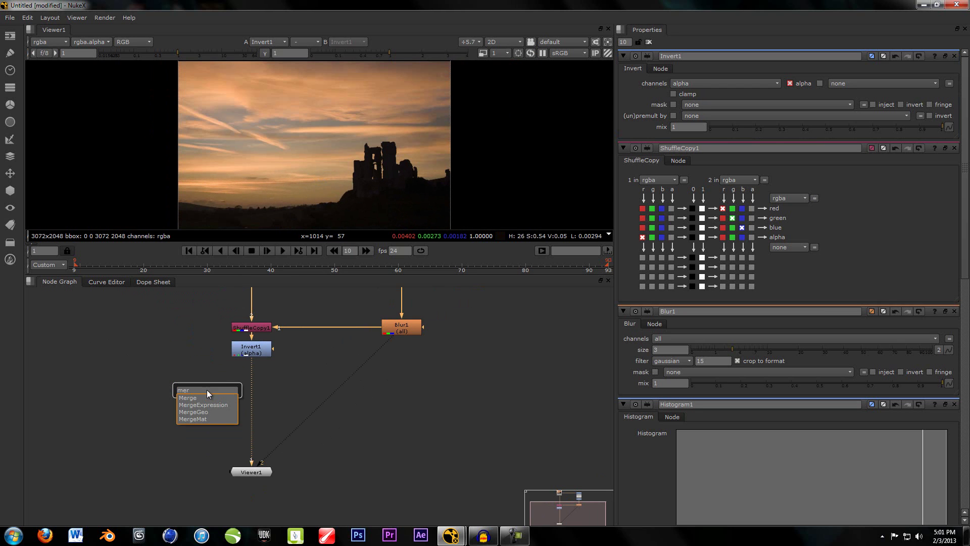
pyautogui.press('Return')
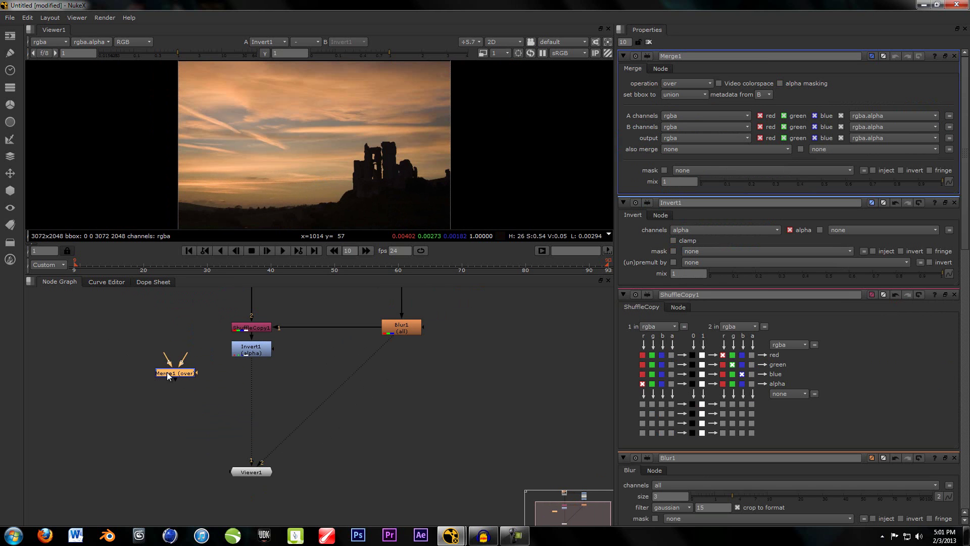
pyautogui.moveTo(168, 376); pyautogui.dragTo(244, 393)
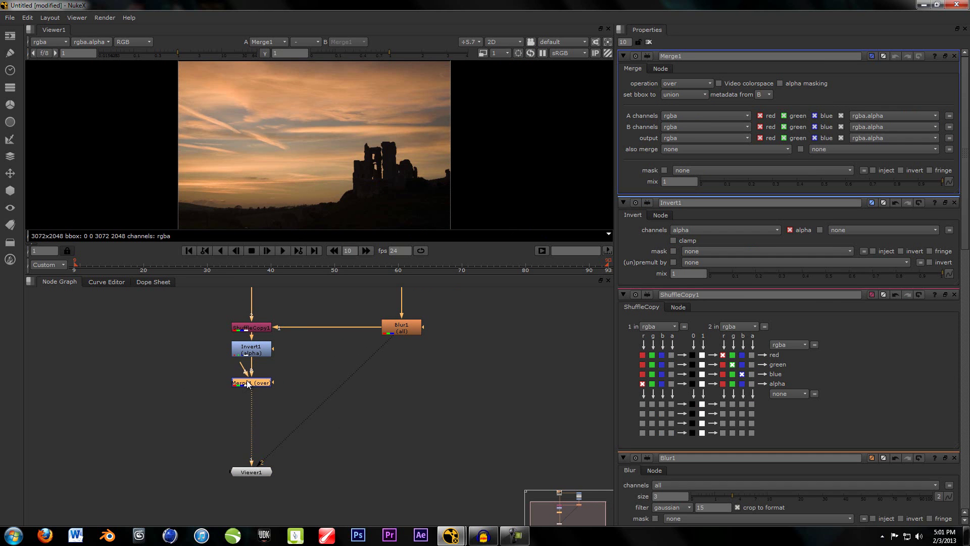
# Bring the Laguna Beach sunset image from the desktop into the node graph and connect it to Merge1's A input.
pyautogui.click(208, 389)
pyautogui.click(965, 536)
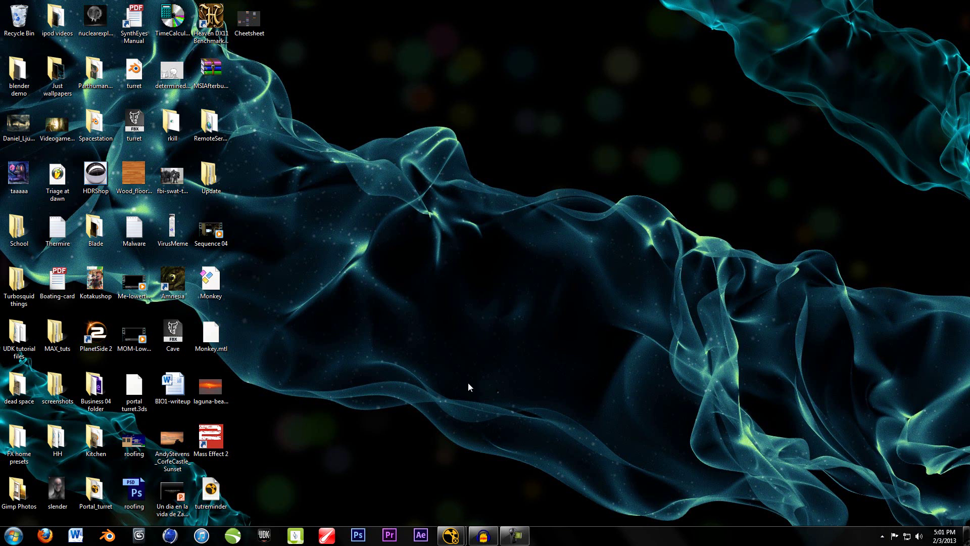
pyautogui.moveTo(219, 375); pyautogui.dragTo(203, 453)
pyautogui.moveTo(135, 375); pyautogui.dragTo(116, 387)
pyautogui.click(181, 334)
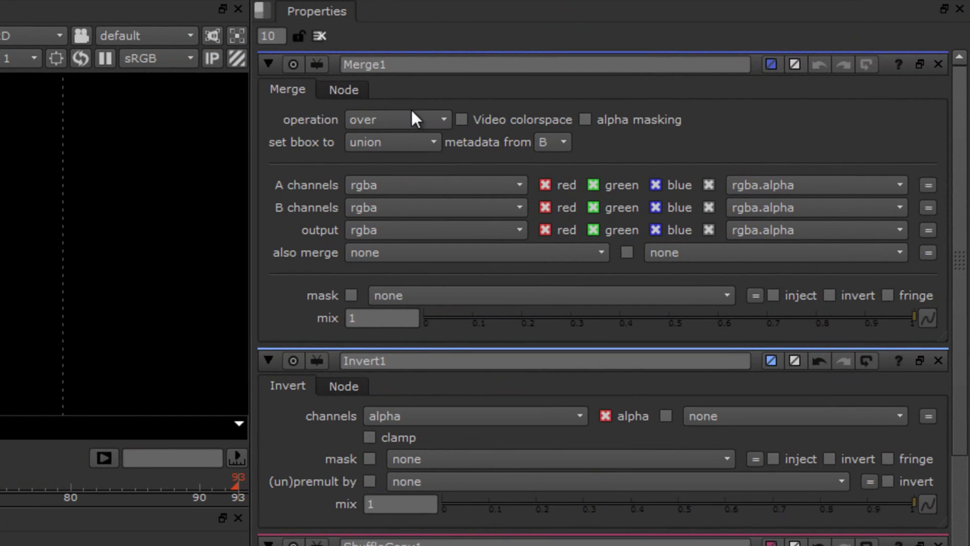
# Set Merge1's operation to under.
pyautogui.click(411, 112)
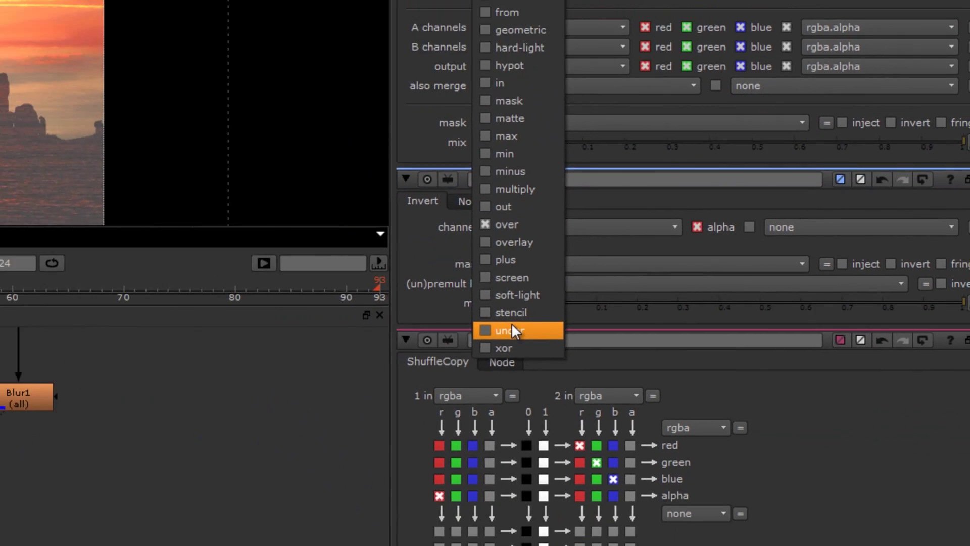
pyautogui.click(448, 345)
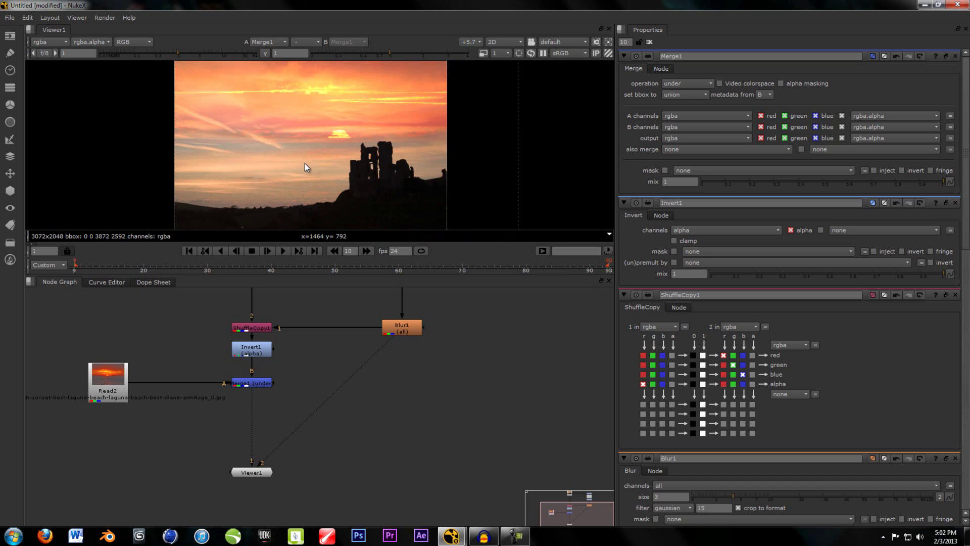
pyautogui.click(264, 267)
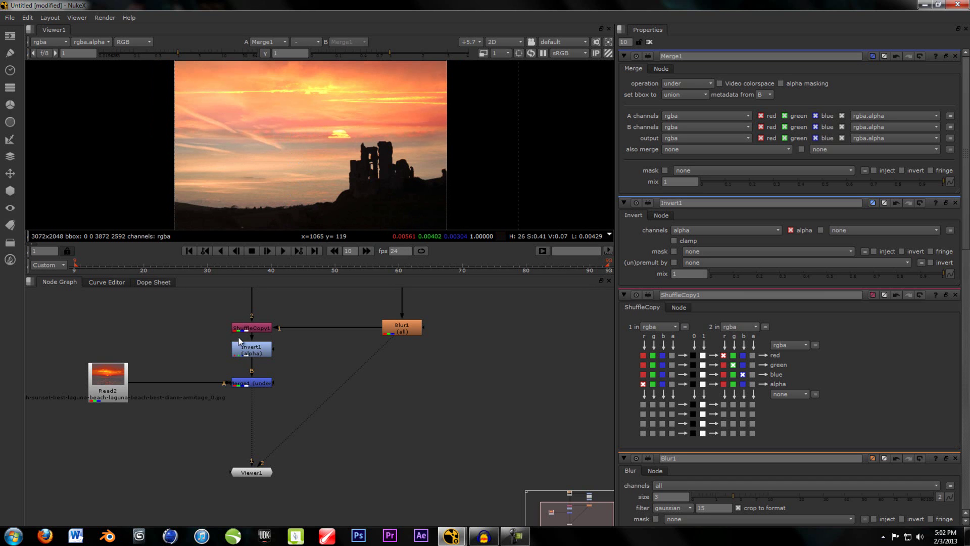
# Move Read2 and Merge1 down together to open a gap between Invert1 and Merge1.
pyautogui.scroll(-2, 209, 364)
pyautogui.moveTo(102, 353); pyautogui.dragTo(249, 408)
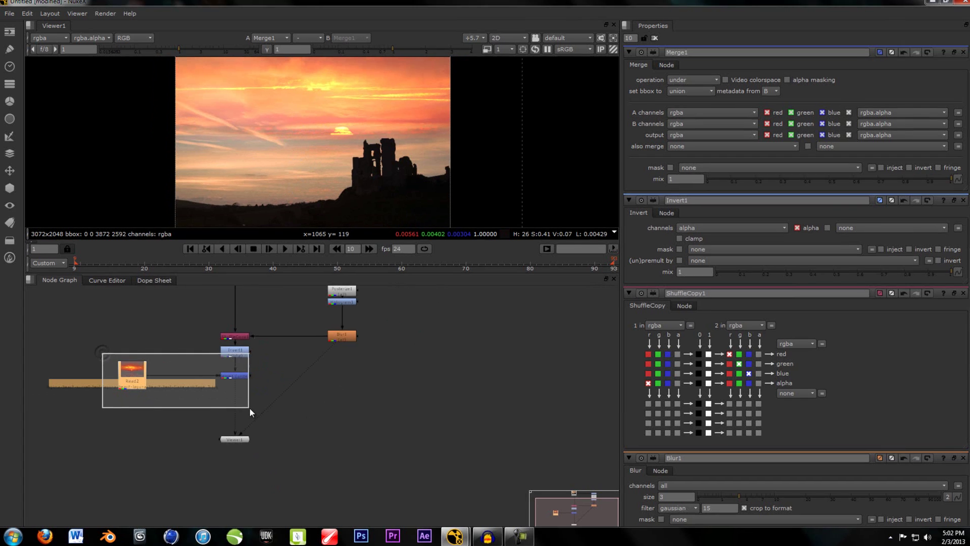
pyautogui.moveTo(236, 375); pyautogui.dragTo(235, 396)
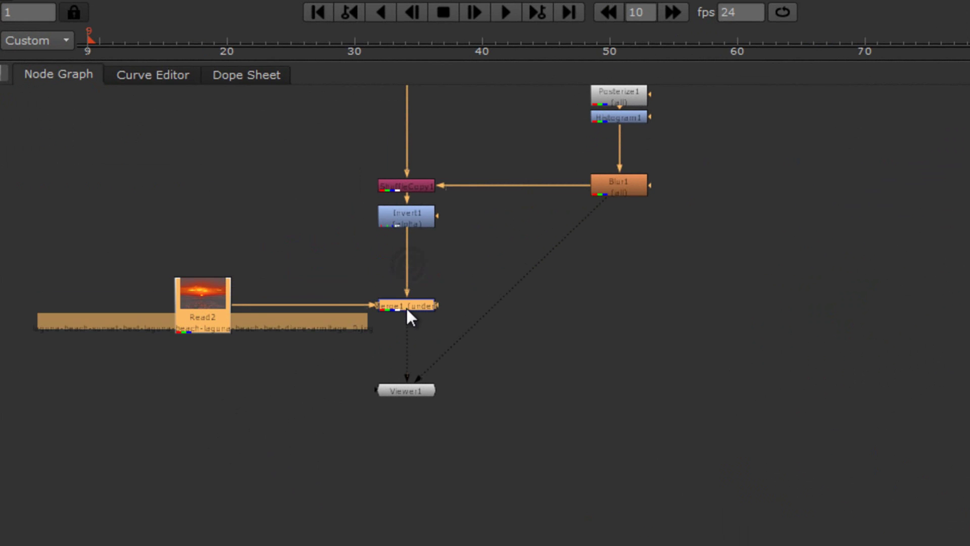
pyautogui.moveTo(407, 309); pyautogui.dragTo(407, 291)
pyautogui.click(288, 255)
pyautogui.scroll(3, 135, 246)
pyautogui.moveTo(143, 249); pyautogui.dragTo(741, 457)
pyautogui.click(765, 409)
pyautogui.moveTo(765, 260); pyautogui.dragTo(710, 254, button='middle')
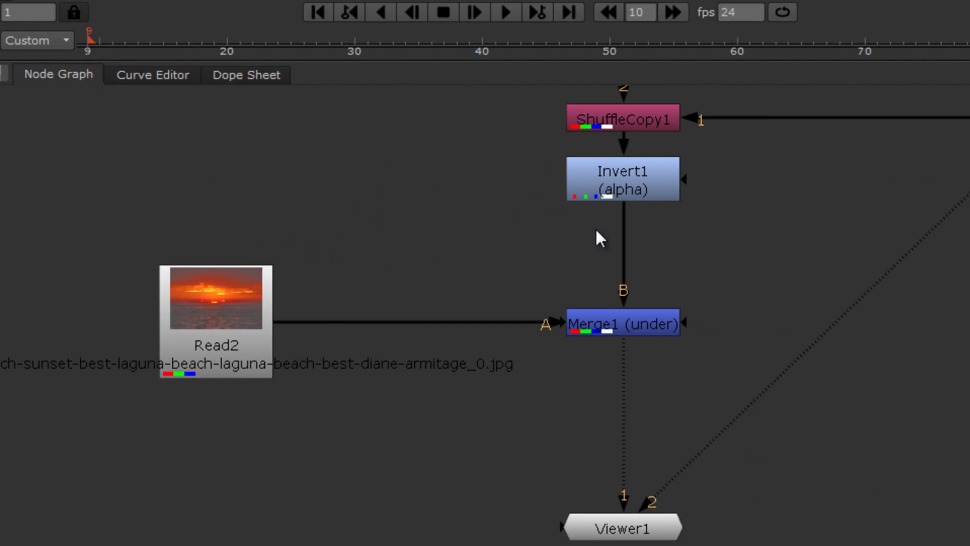
# Add a Premult node and insert it on the connection between Invert1 and Merge1.
pyautogui.scroll(3, 655, 237)
pyautogui.scroll(-1, 578, 253)
pyautogui.press('Tab')
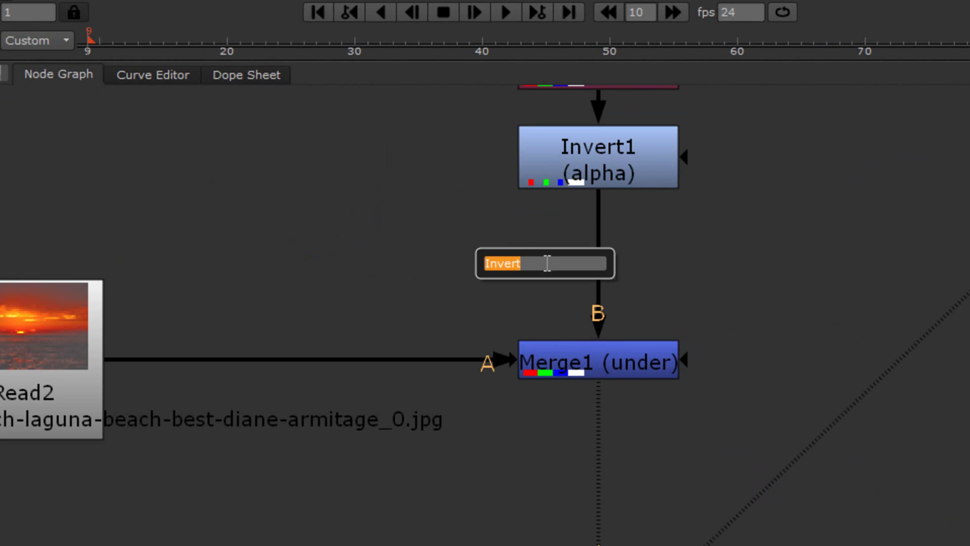
pyautogui.write('prem')
pyautogui.press('Return')
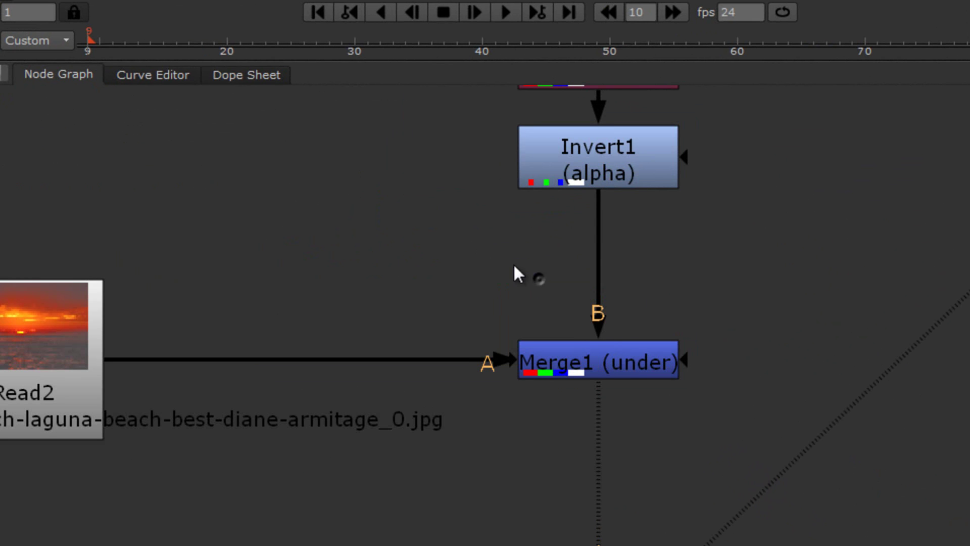
pyautogui.moveTo(698, 302); pyautogui.dragTo(505, 445)
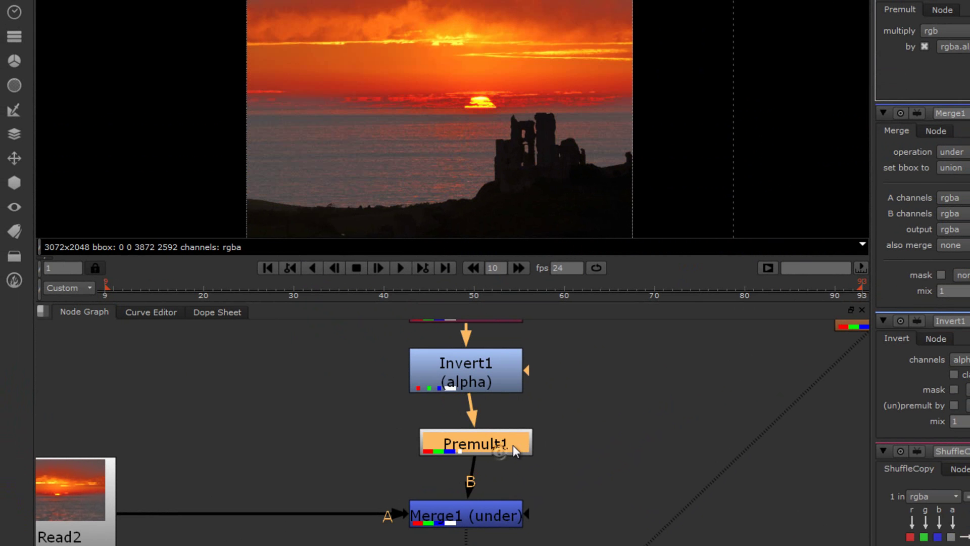
pyautogui.click(545, 431)
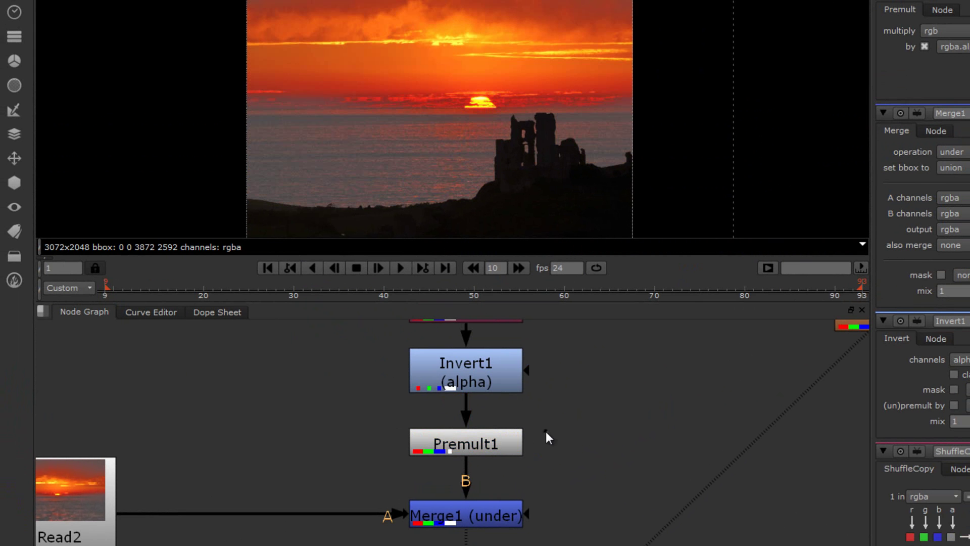
# Add a Transform node and insert it on the connection between Read2 and Merge1's A input.
pyautogui.scroll(3, 530, 24)
pyautogui.scroll(-5, 465, 137)
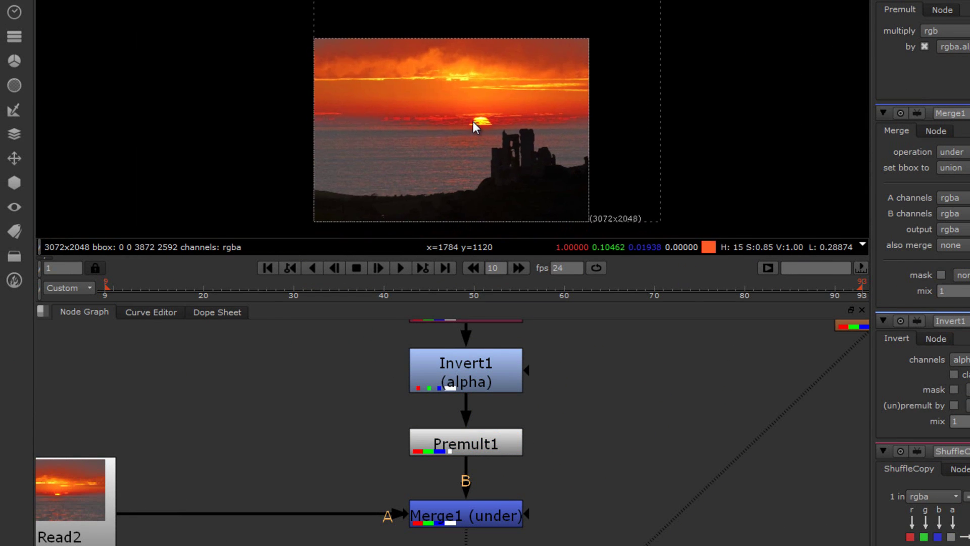
pyautogui.scroll(-1, 421, 152)
pyautogui.scroll(3, 426, 151)
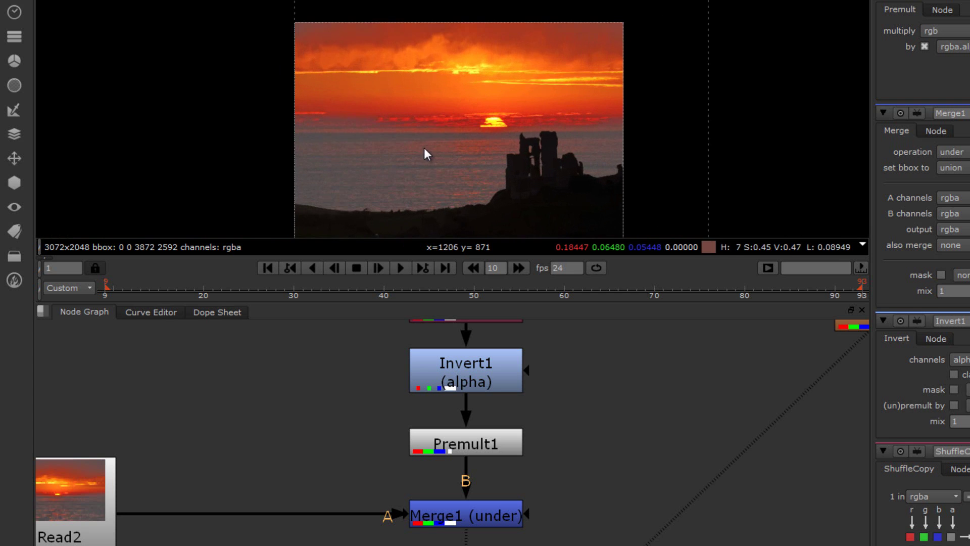
pyautogui.scroll(2, 484, 146)
pyautogui.moveTo(477, 145); pyautogui.dragTo(503, 88, button='middle')
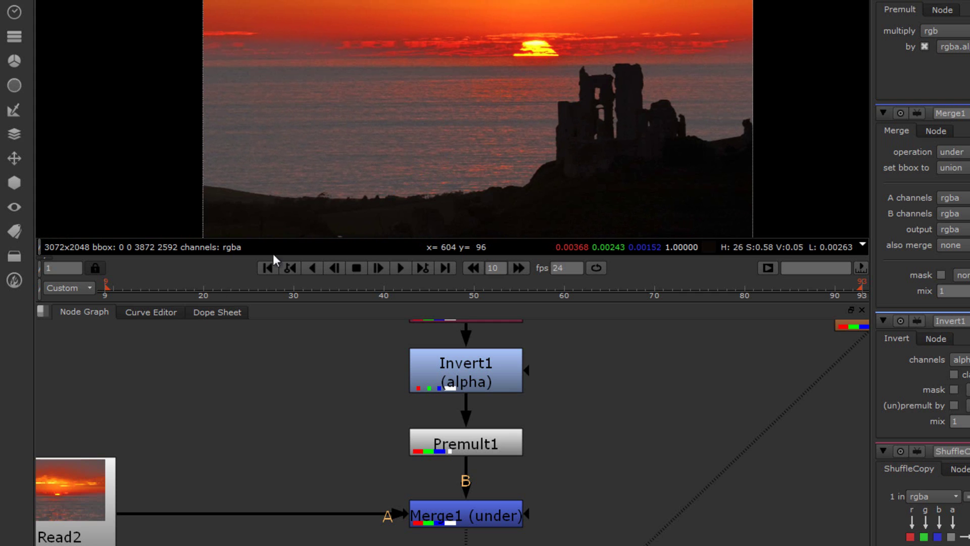
pyautogui.scroll(2, 220, 416)
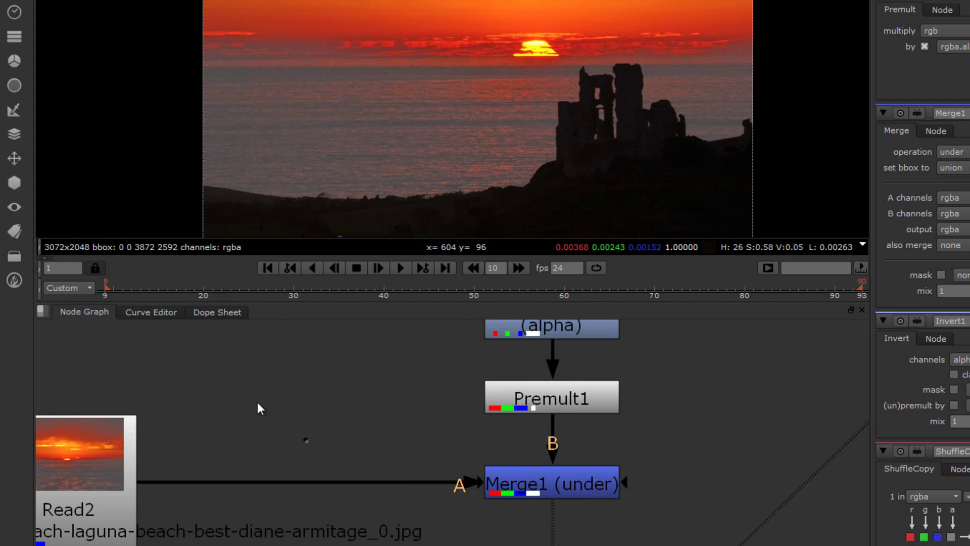
pyautogui.click(17, 159)
pyautogui.click(296, 404)
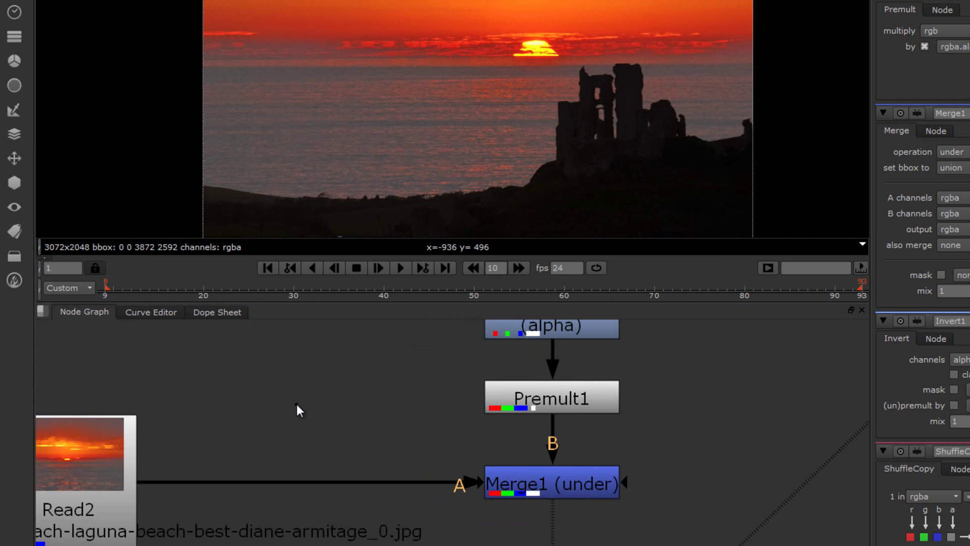
pyautogui.moveTo(318, 408); pyautogui.dragTo(335, 485)
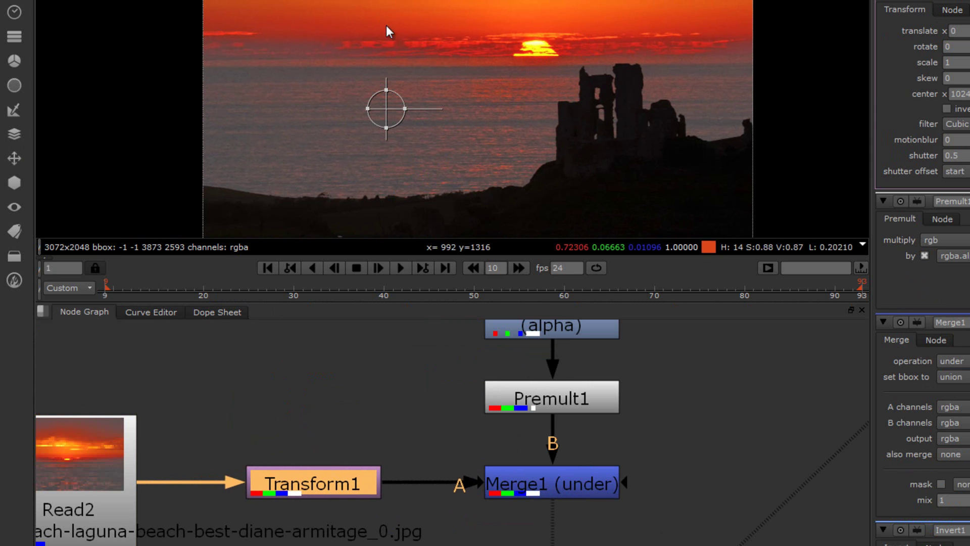
# Shift the sunset image with Transform1 about 420 pixels left and 266 pixels down behind the castle.
pyautogui.scroll(-2, 490, 79)
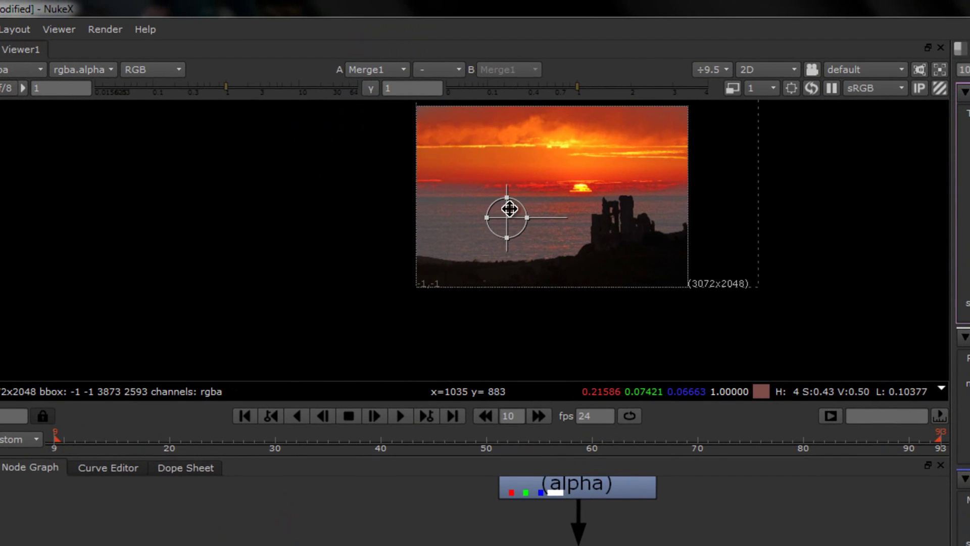
pyautogui.moveTo(513, 209); pyautogui.dragTo(479, 247)
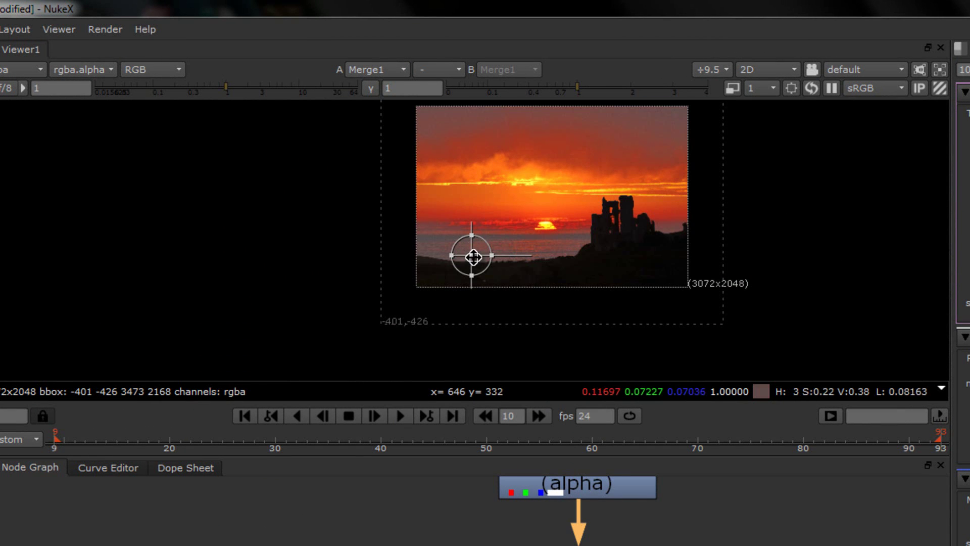
pyautogui.scroll(2, 478, 242)
pyautogui.scroll(2, 477, 243)
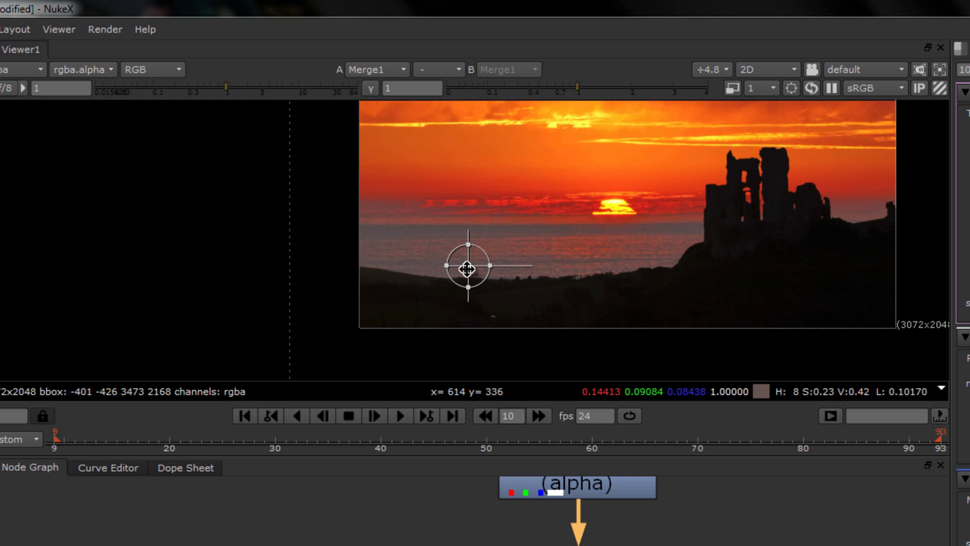
pyautogui.moveTo(468, 266); pyautogui.dragTo(469, 221)
pyautogui.hotkey('ctrl', 'z')
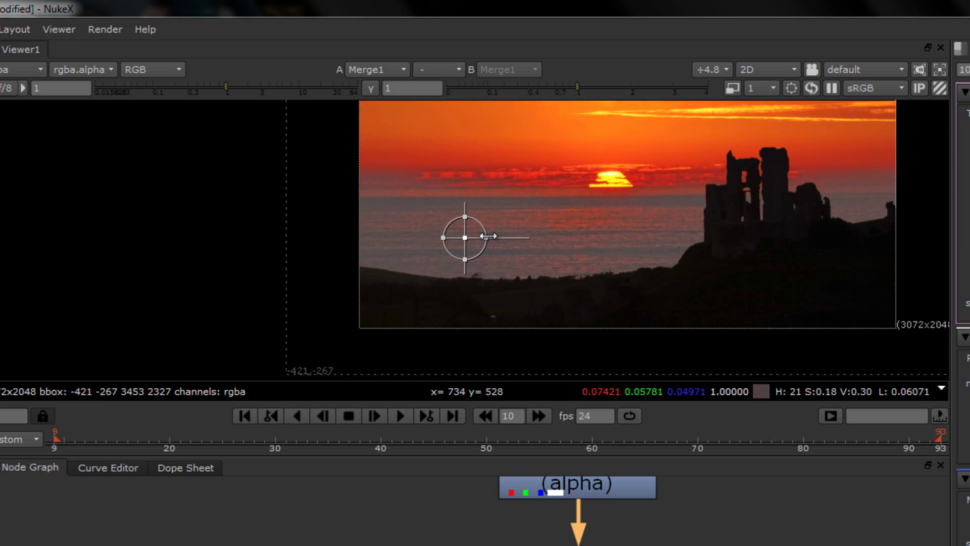
# Lower the sunset to a translate of about x -351, y -681 so the sun sits just above the hills.
pyautogui.moveTo(501, 238)
pyautogui.mouseDown()
pyautogui.moveTo(511, 234)
pyautogui.moveTo(495, 195)
pyautogui.moveTo(546, 293)
pyautogui.moveTo(491, 238)
pyautogui.mouseUp()
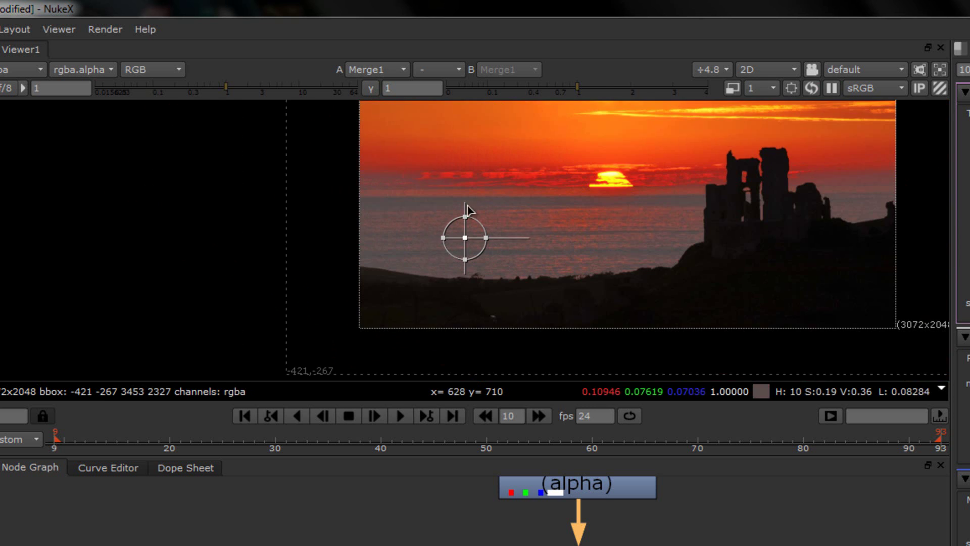
pyautogui.moveTo(465, 204); pyautogui.dragTo(474, 284)
pyautogui.hotkey('ctrl', 'z')
pyautogui.moveTo(523, 228); pyautogui.dragTo(483, 265, button='middle')
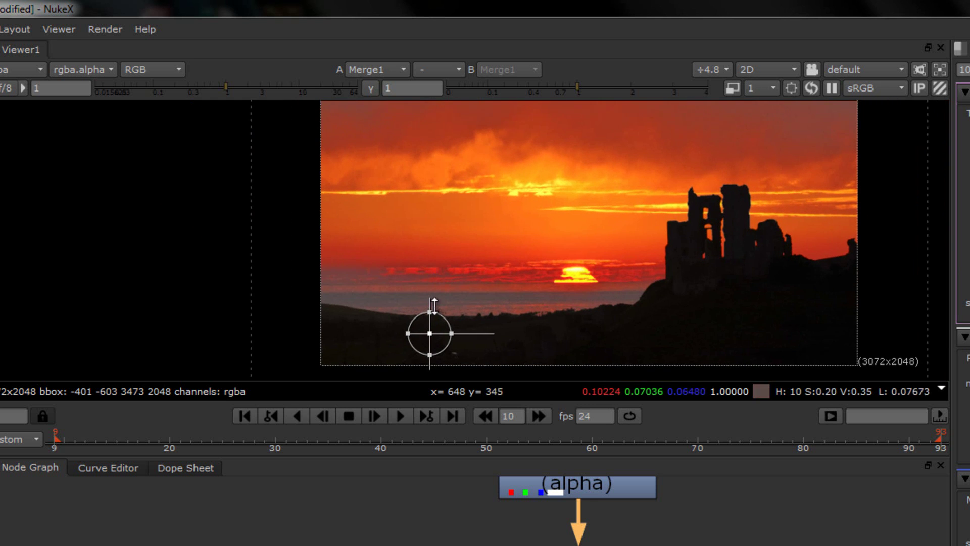
pyautogui.moveTo(436, 324)
pyautogui.mouseDown()
pyautogui.moveTo(429, 273)
pyautogui.moveTo(450, 220)
pyautogui.moveTo(450, 337)
pyautogui.moveTo(459, 327)
pyautogui.moveTo(449, 337)
pyautogui.mouseUp()
pyautogui.hotkey('ctrl', 'z')
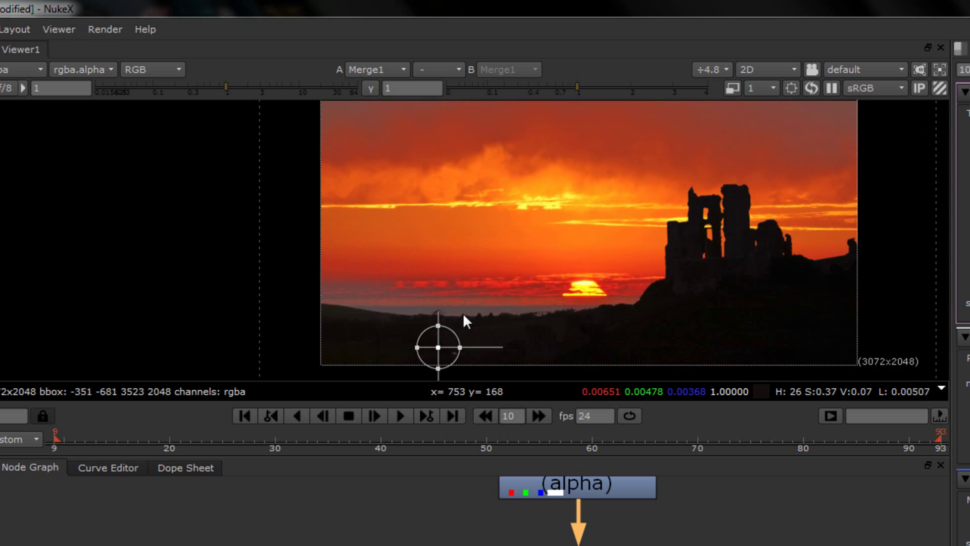
# Try rotating the sunset, undo it, and stretch its height to a scale of 1.09 to fill the top of the frame.
pyautogui.scroll(-5, 472, 172)
pyautogui.moveTo(472, 182); pyautogui.dragTo(468, 256, button='middle')
pyautogui.scroll(1, 476, 257)
pyautogui.scroll(1, 482, 247)
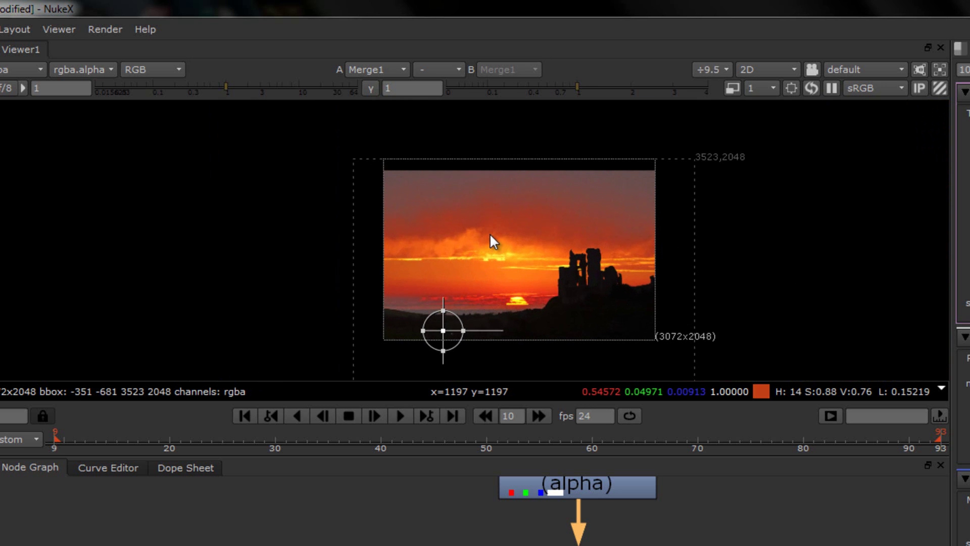
pyautogui.scroll(1, 500, 197)
pyautogui.moveTo(469, 278); pyautogui.dragTo(498, 255, button='middle')
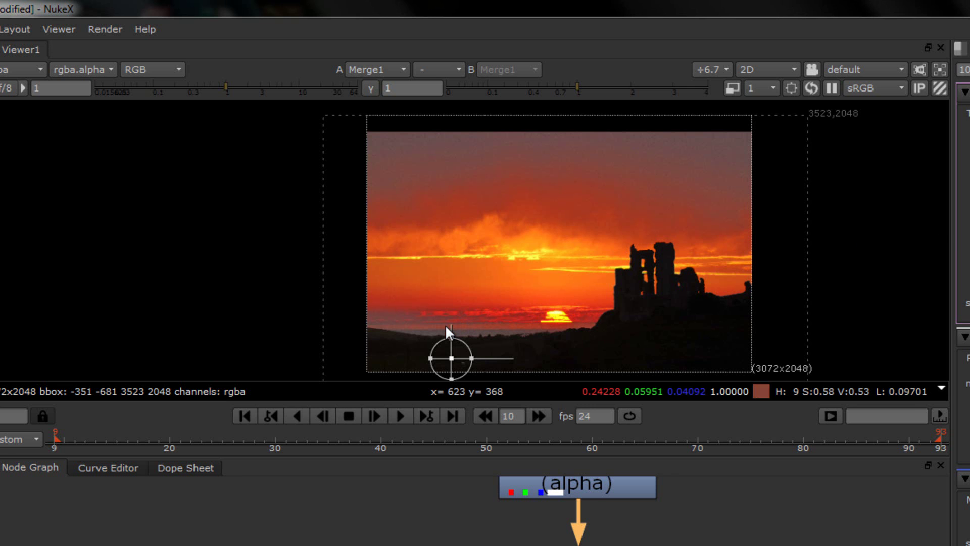
pyautogui.moveTo(451, 337); pyautogui.dragTo(453, 335)
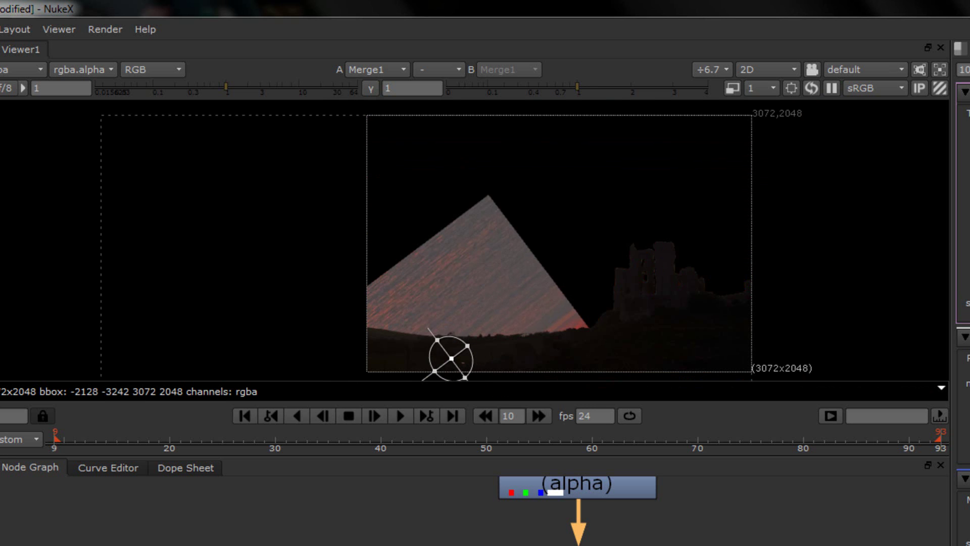
pyautogui.hotkey('ctrl', 'z')
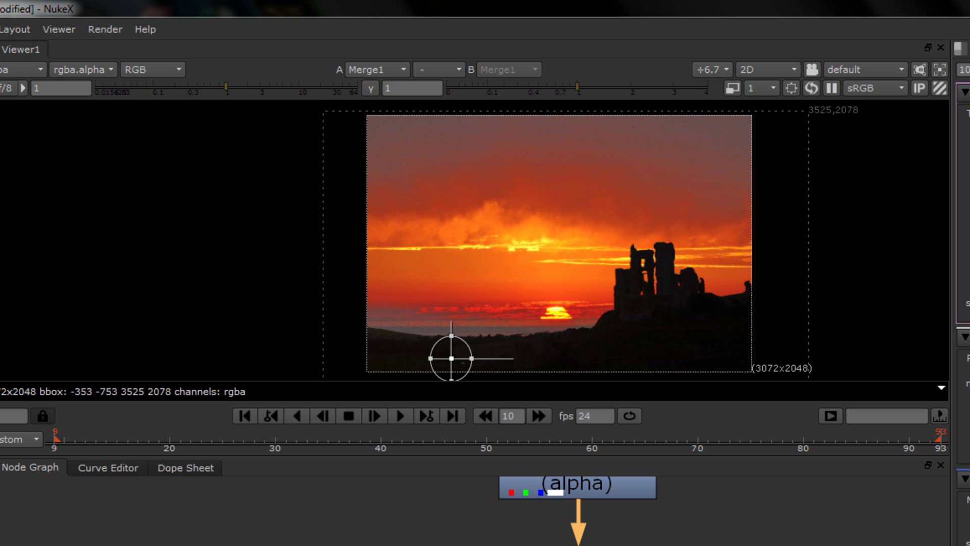
# Examine the composite around the sun, horizon and castle edges, and review the whole node graph.
pyautogui.scroll(6, 626, 256)
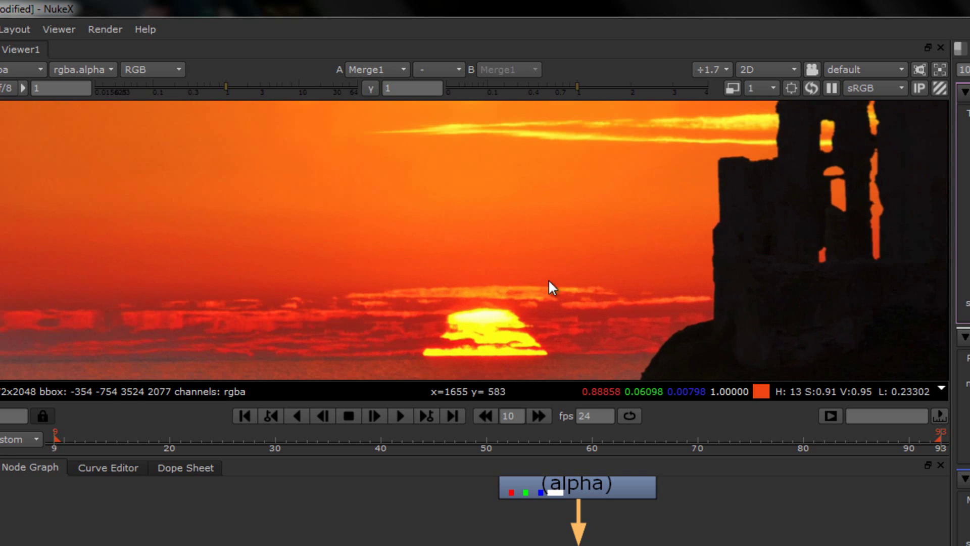
pyautogui.scroll(-6, 521, 278)
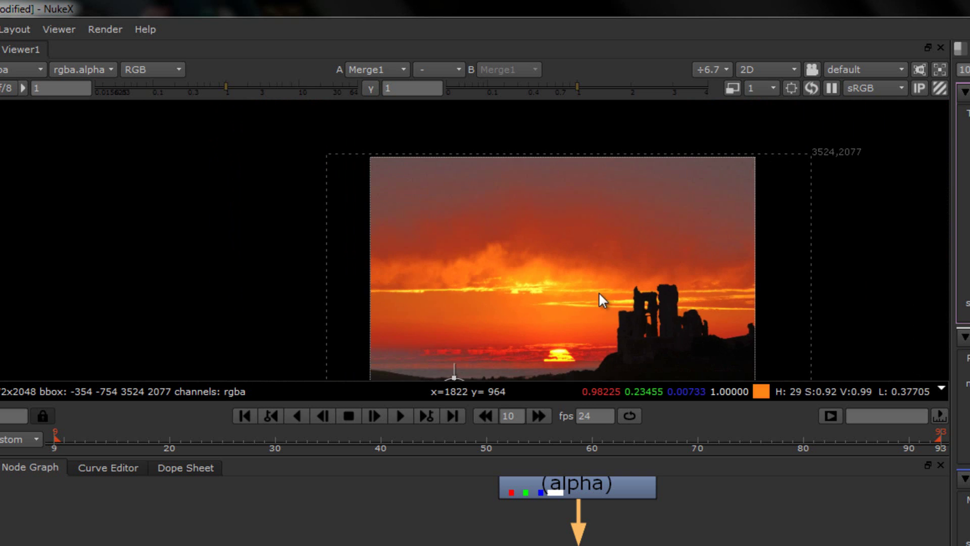
pyautogui.scroll(2, 599, 293)
pyautogui.moveTo(558, 137); pyautogui.dragTo(574, 235, button='middle')
pyautogui.press('f')
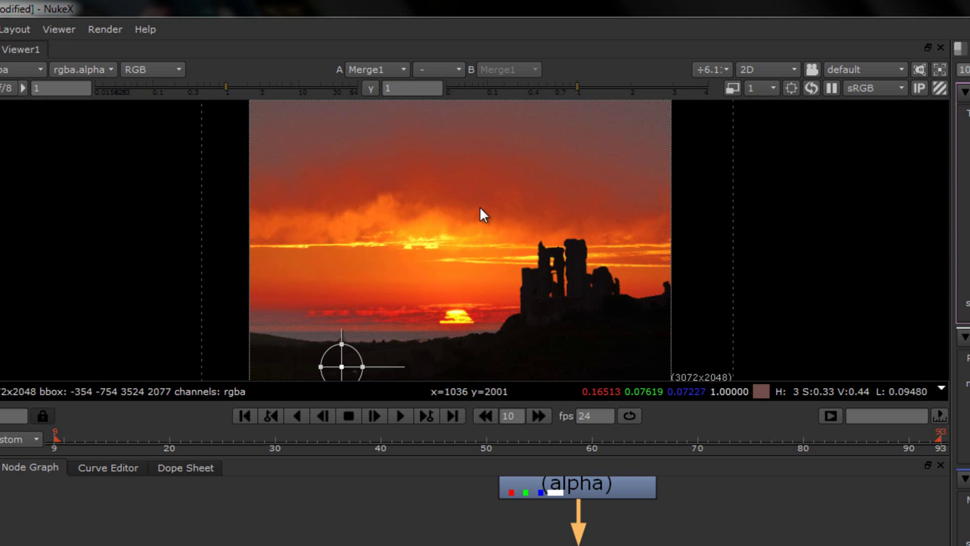
pyautogui.scroll(4, 449, 308)
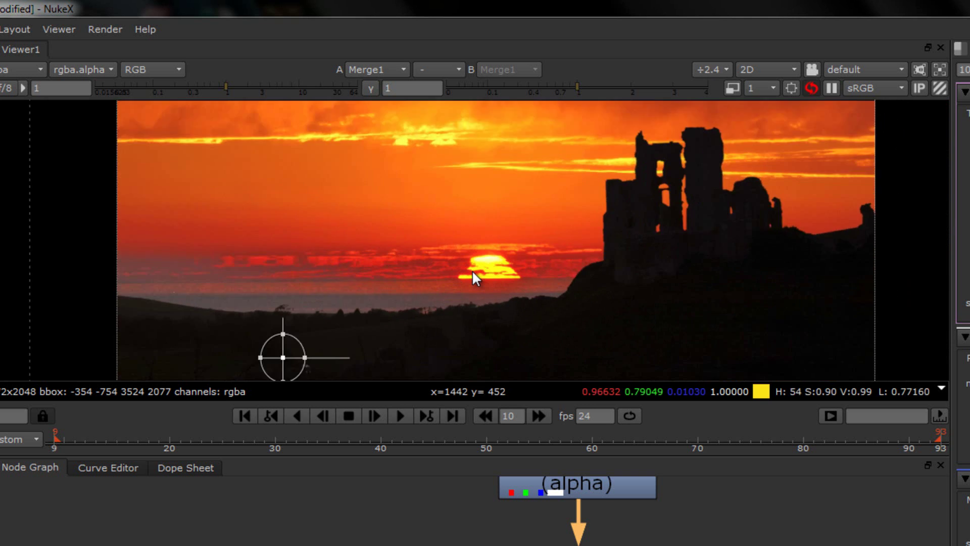
pyautogui.scroll(3, 473, 275)
pyautogui.press('f')
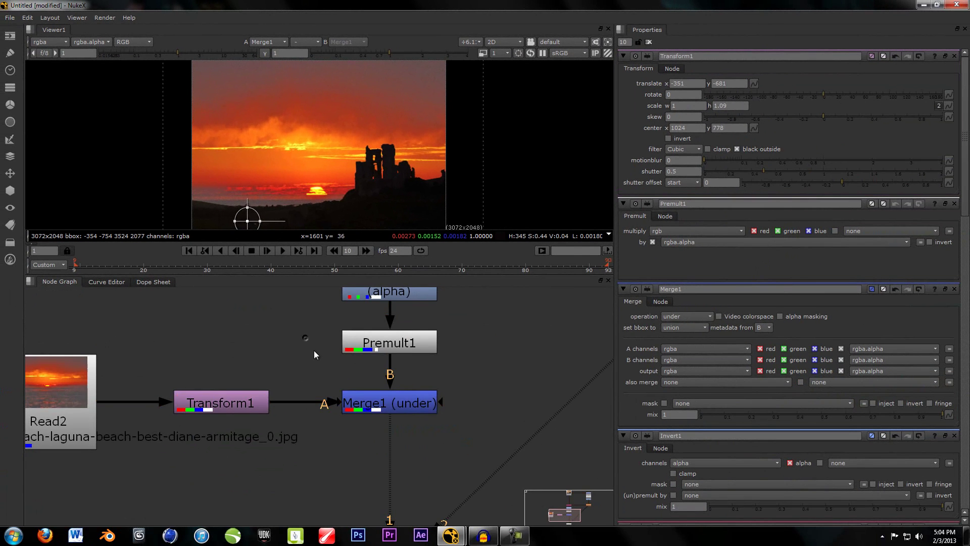
pyautogui.scroll(-6, 314, 354)
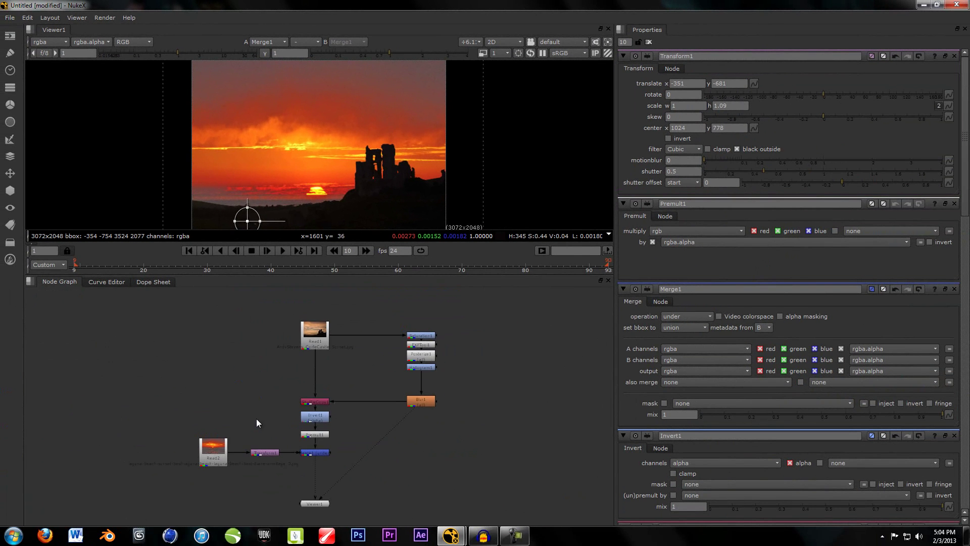
pyautogui.moveTo(256, 422); pyautogui.dragTo(258, 384, button='middle')
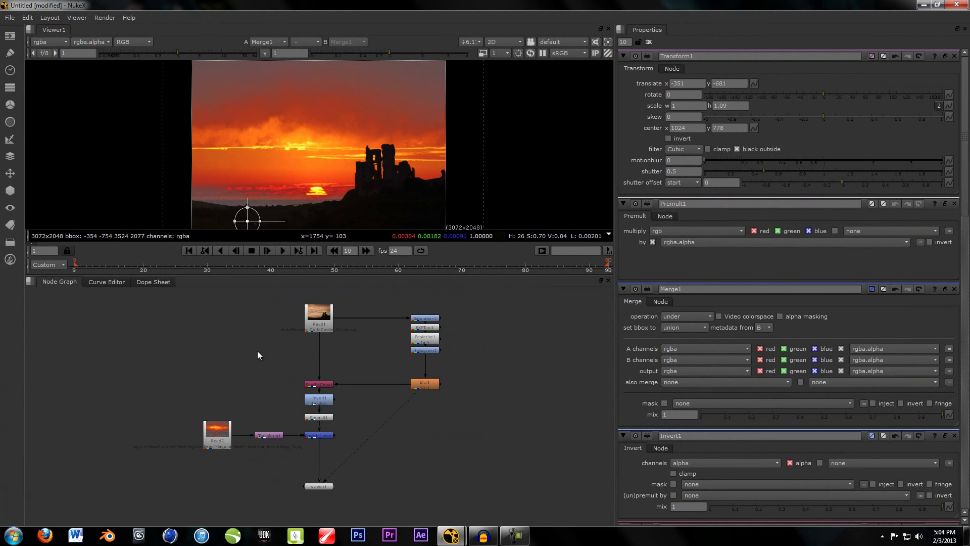
pyautogui.scroll(5, 246, 131)
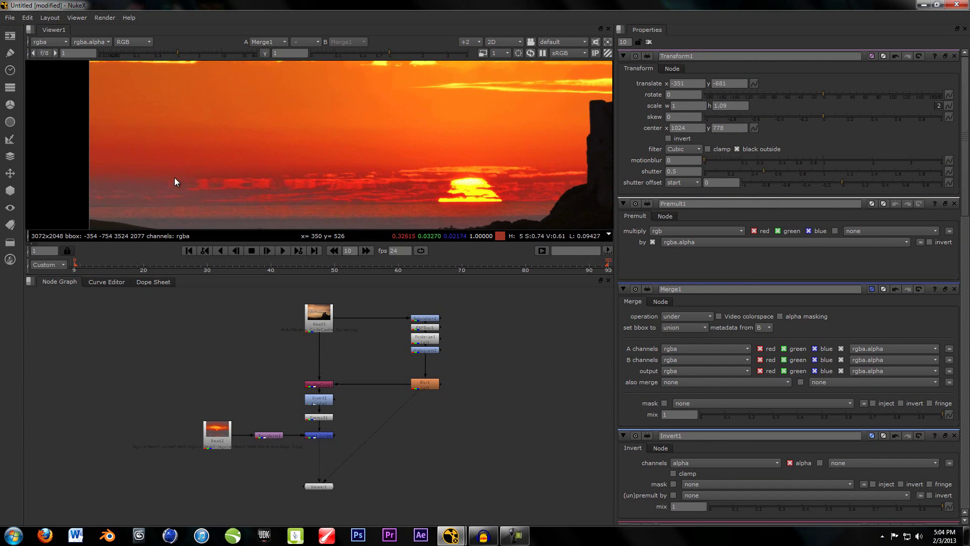
pyautogui.scroll(4, 286, 127)
pyautogui.scroll(-4, 415, 150)
# Nudge the sunset to a translate of about x -358, y -694, and close all open node properties.
pyautogui.moveTo(474, 138); pyautogui.dragTo(233, 139, button='middle')
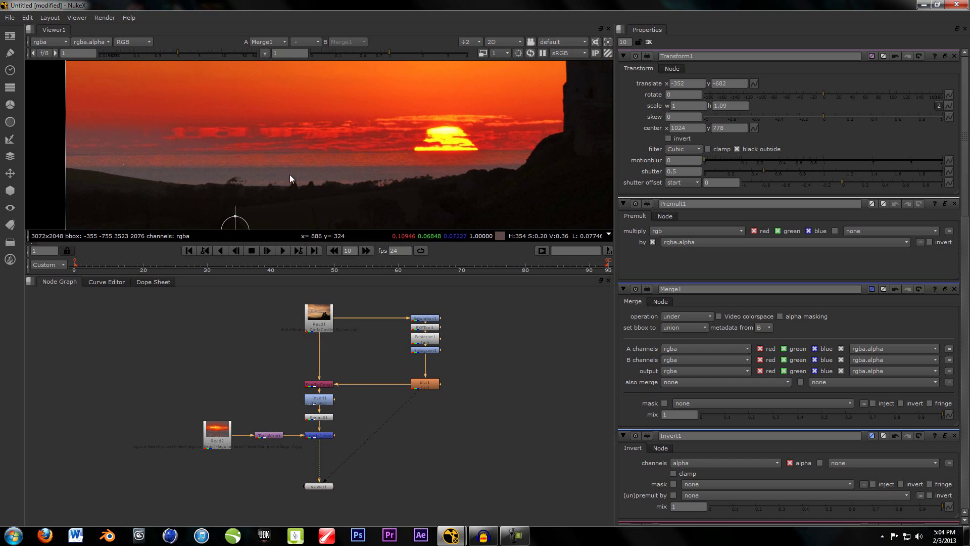
pyautogui.scroll(3, 285, 441)
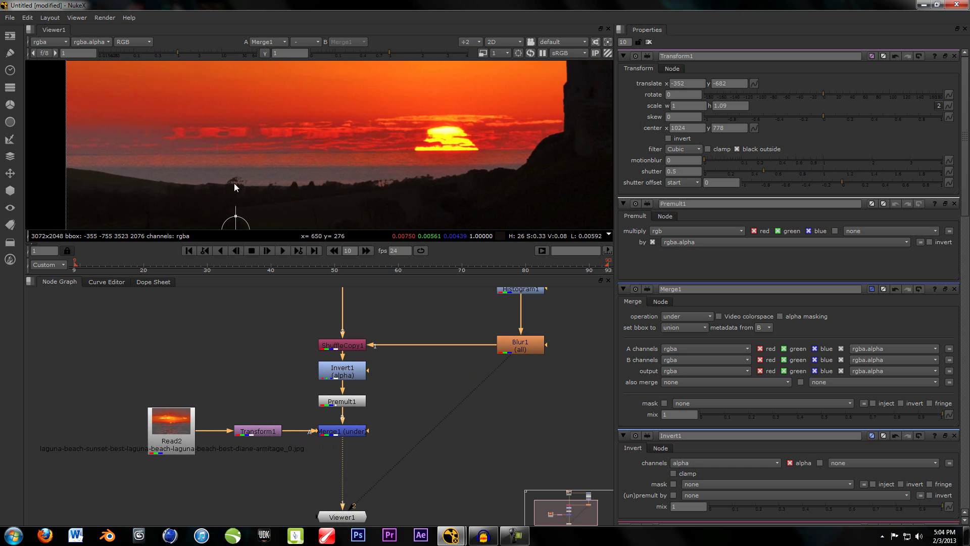
pyautogui.moveTo(234, 183); pyautogui.dragTo(122, 154, button='middle')
pyautogui.scroll(-5, 256, 132)
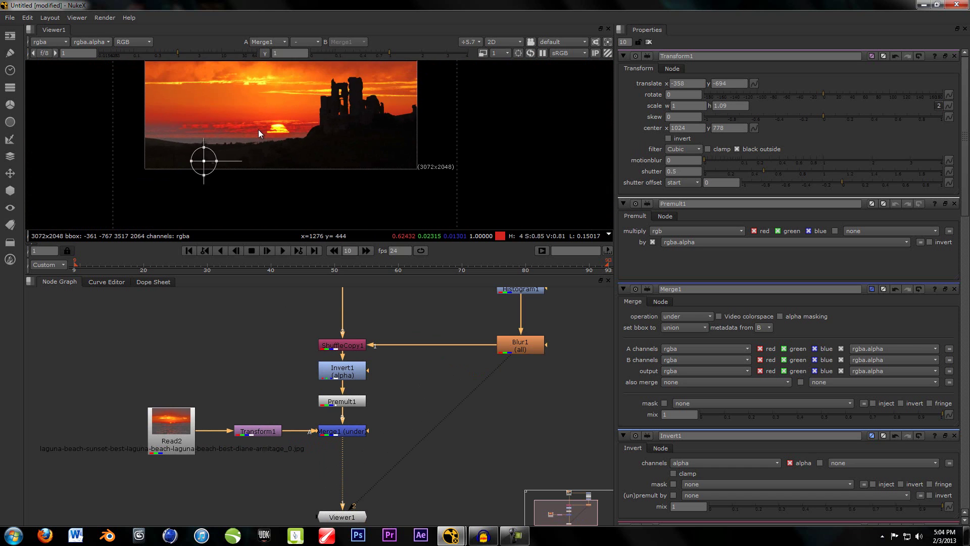
pyautogui.moveTo(258, 129); pyautogui.dragTo(283, 202, button='middle')
pyautogui.moveTo(292, 148); pyautogui.dragTo(299, 191, button='middle')
pyautogui.scroll(1, 306, 162)
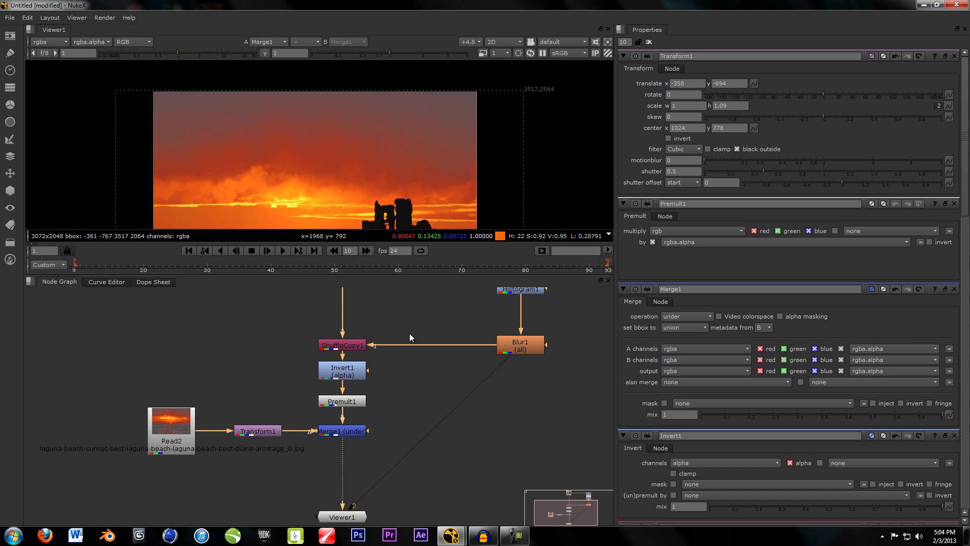
pyautogui.click(648, 42)
# Compare the Merge1 composite with the Blur1 matte by switching between the two viewer inputs.
pyautogui.moveTo(387, 123); pyautogui.dragTo(423, 91, button='middle')
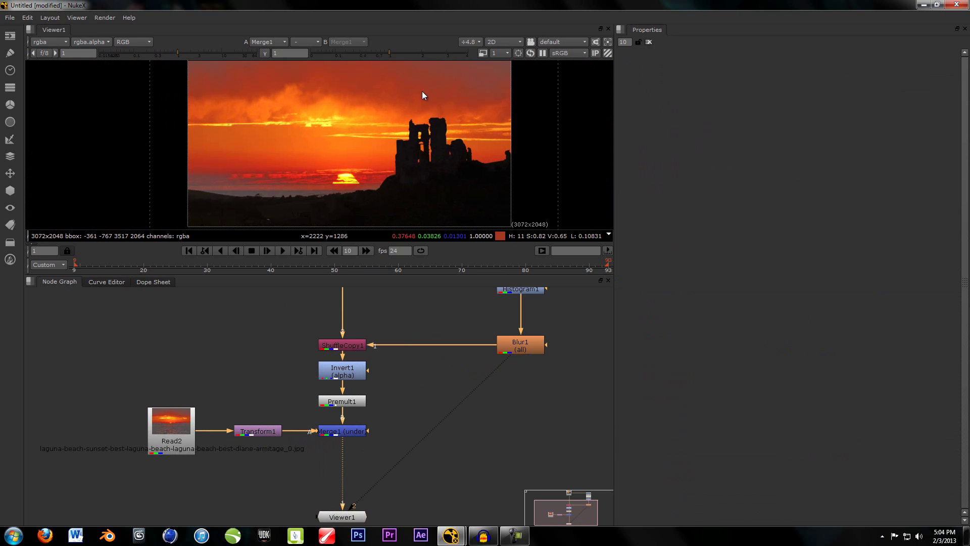
pyautogui.scroll(-1, 423, 91)
pyautogui.press('2')
pyautogui.press('1')
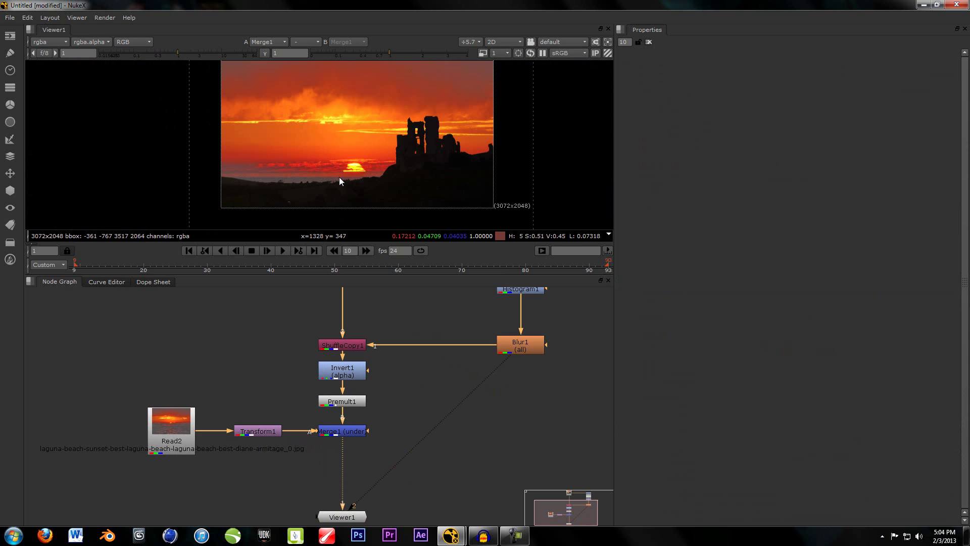
pyautogui.press('2')
pyautogui.press('1')
pyautogui.press('2')
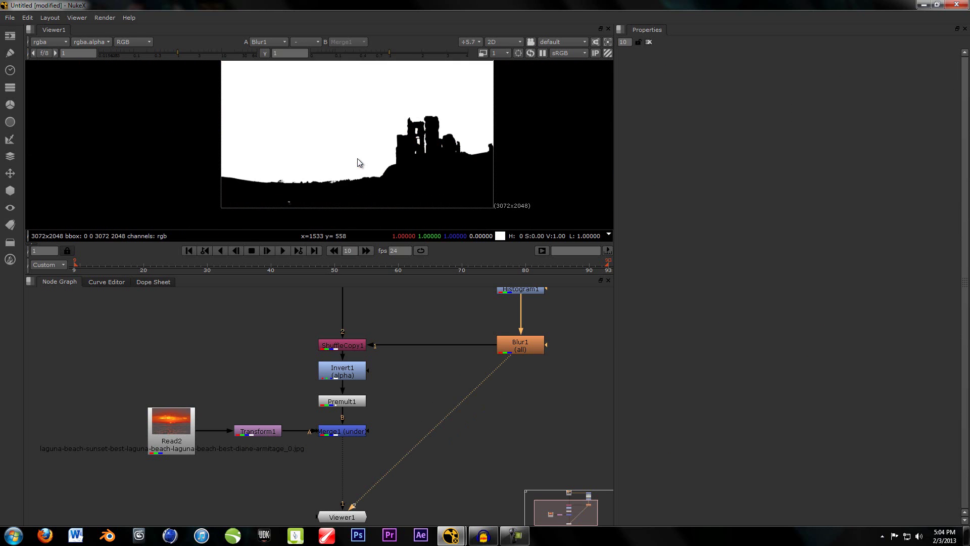
# Show the Merge1 composite in the viewer and insert a ColorCorrect node between Merge1 and Viewer1.
pyautogui.press('1')
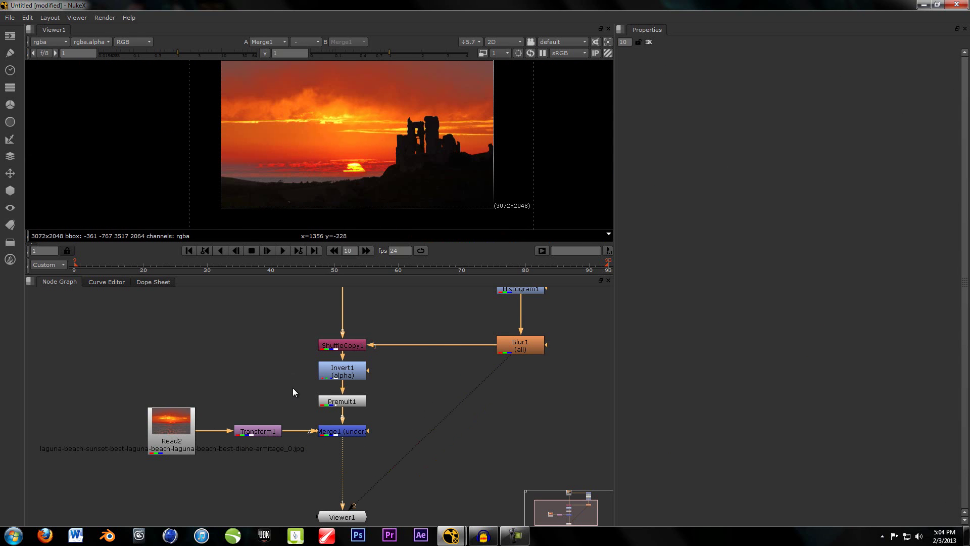
pyautogui.moveTo(292, 411); pyautogui.dragTo(286, 346, button='middle')
pyautogui.scroll(3, 291, 423)
pyautogui.moveTo(348, 452); pyautogui.dragTo(300, 401, button='middle')
pyautogui.moveTo(300, 401); pyautogui.dragTo(303, 472)
pyautogui.click(259, 424)
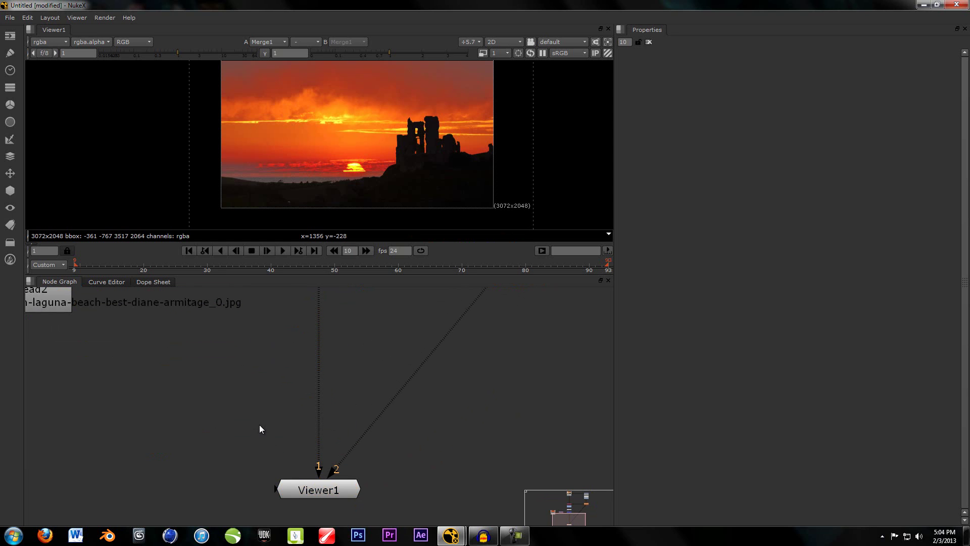
pyautogui.scroll(-3, 259, 424)
pyautogui.scroll(-2, 289, 399)
pyautogui.moveTo(289, 399); pyautogui.dragTo(286, 390, button='middle')
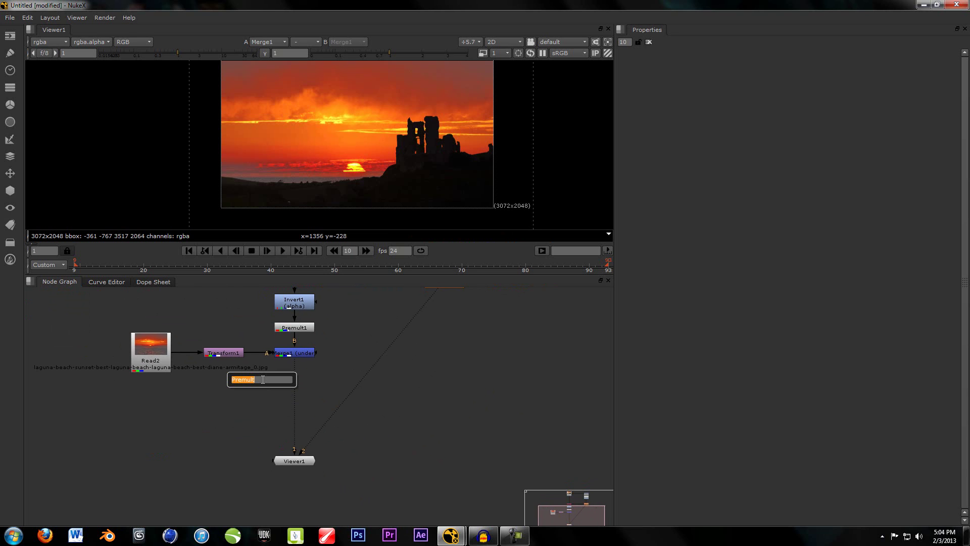
pyautogui.write('col')
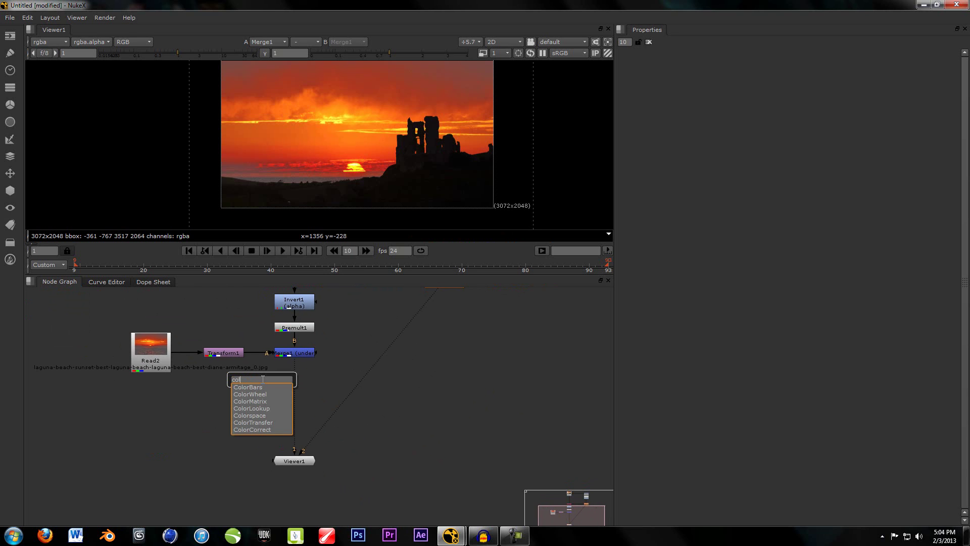
pyautogui.write('orco')
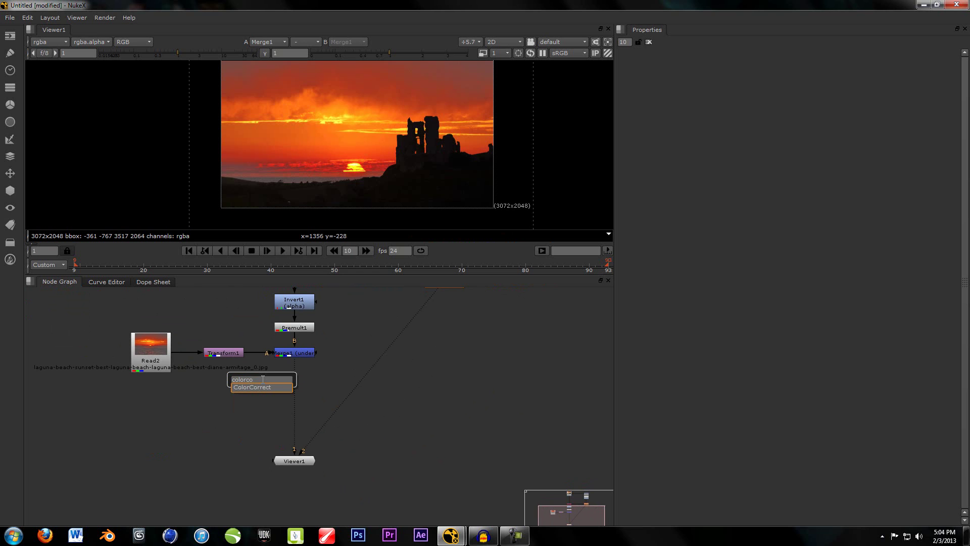
pyautogui.moveTo(275, 389); pyautogui.dragTo(287, 400)
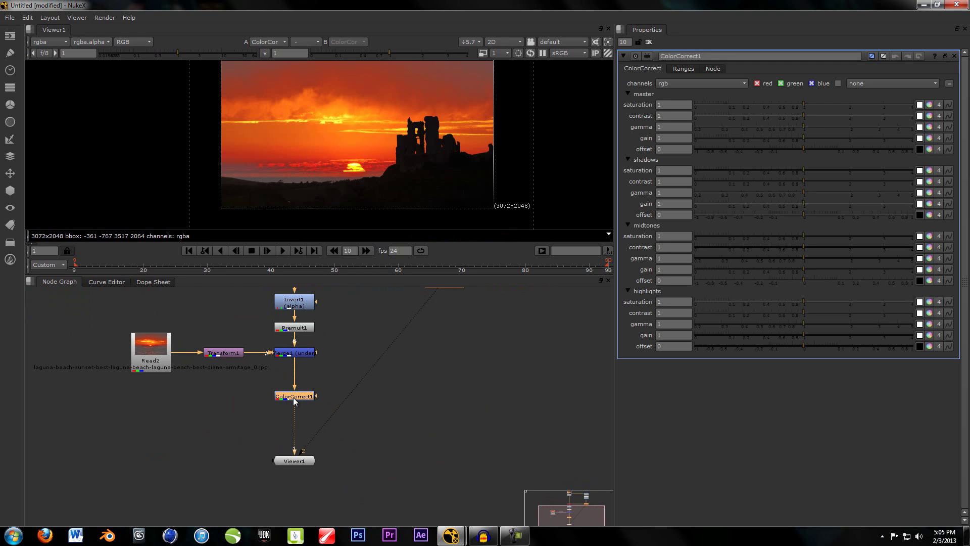
# Set ColorCorrect1's master gain to a yellow-green tint with red about 0.449, green 1 and blue 0.
pyautogui.scroll(4, 353, 140)
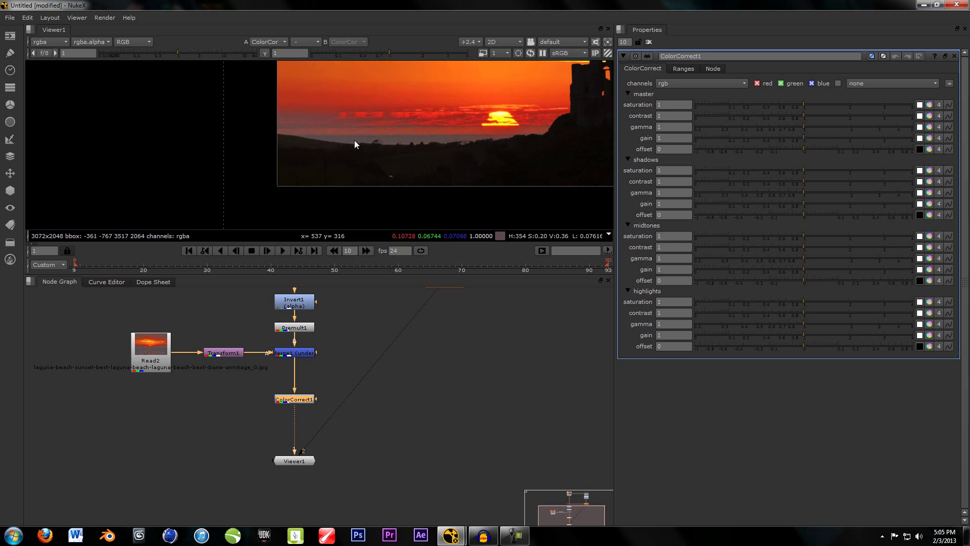
pyautogui.scroll(2, 256, 147)
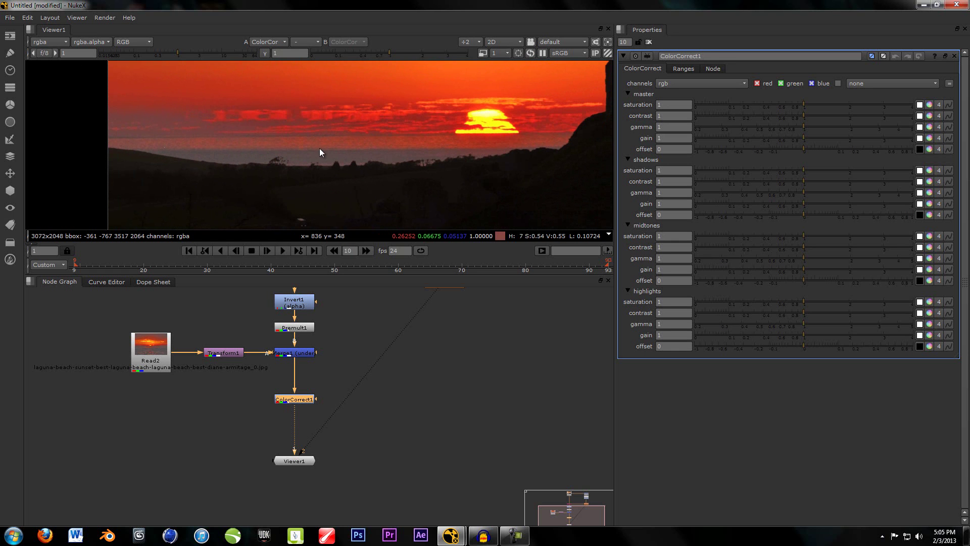
pyautogui.click(929, 138)
pyautogui.moveTo(701, 449); pyautogui.dragTo(692, 403)
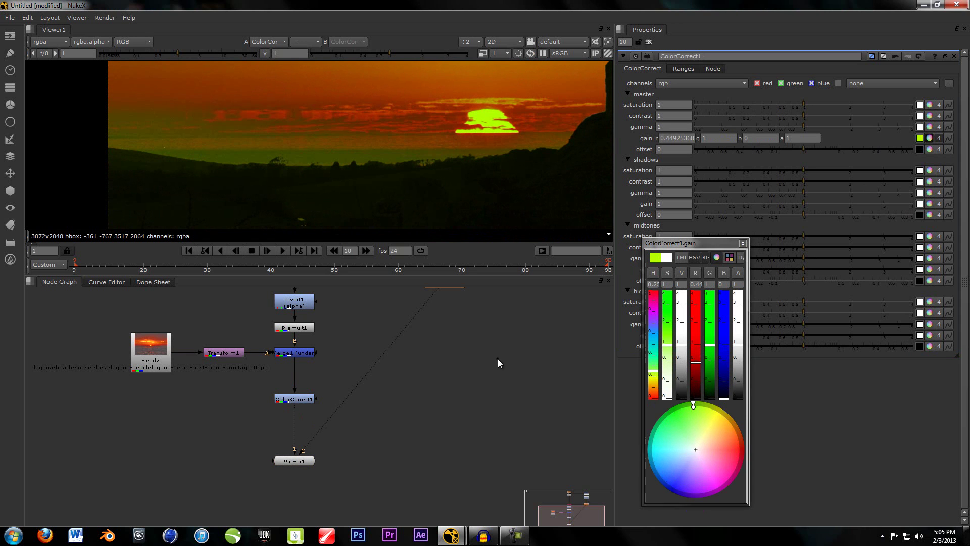
pyautogui.scroll(-3, 420, 106)
pyautogui.moveTo(319, 181); pyautogui.dragTo(269, 162, button='middle')
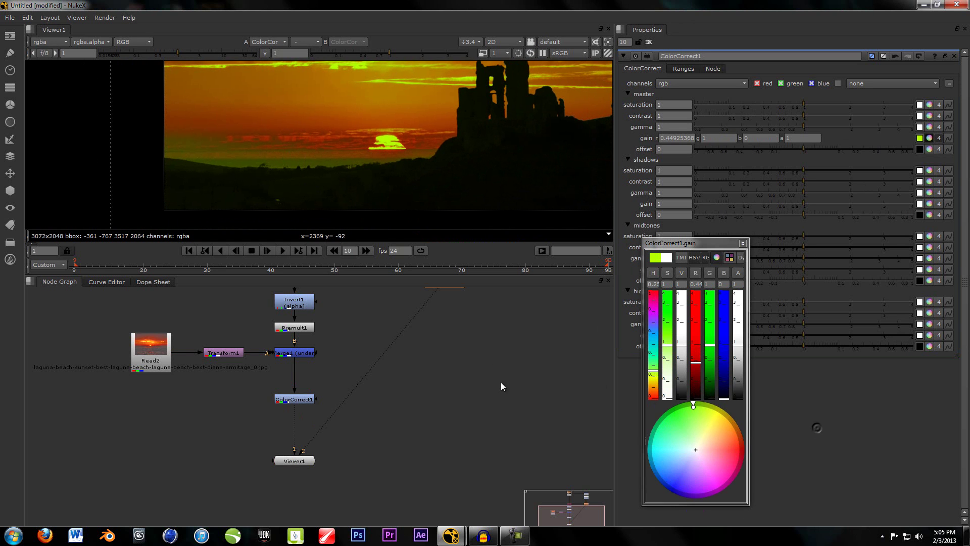
pyautogui.click(742, 243)
# Try adding a Dot node for ColorCorrect1's mask routing, delete the Dot, and realign ColorCorrect1 beneath Merge1.
pyautogui.moveTo(434, 362); pyautogui.dragTo(434, 423, button='middle')
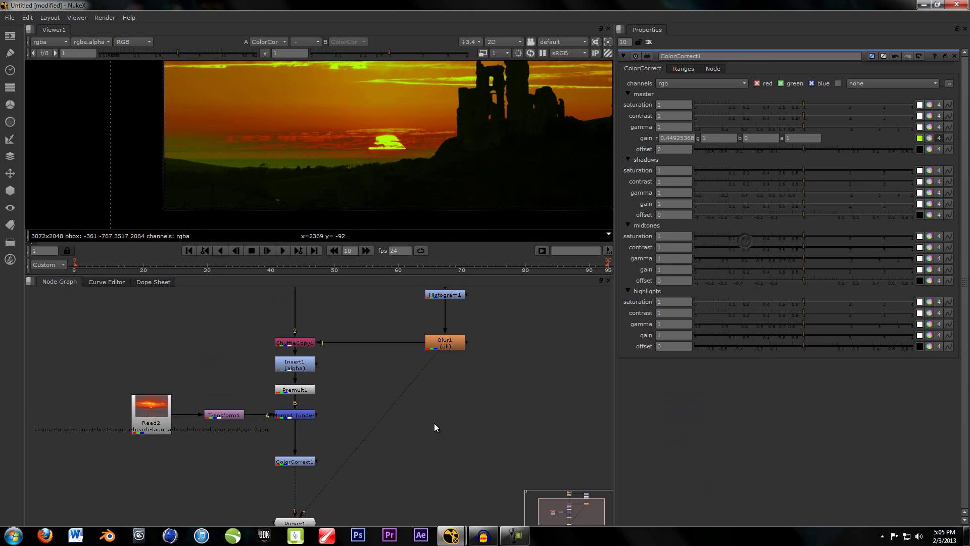
pyautogui.scroll(4, 374, 393)
pyautogui.scroll(-1, 326, 413)
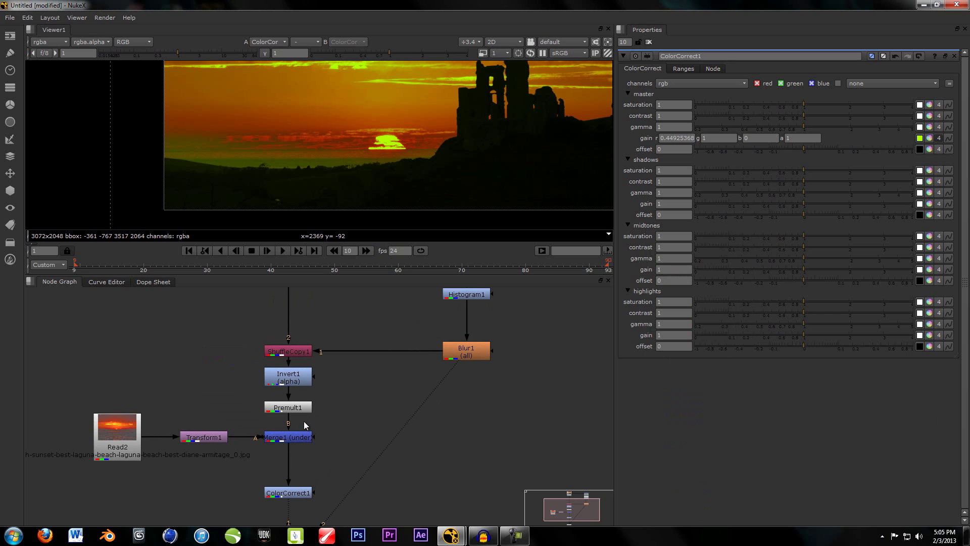
pyautogui.moveTo(349, 408); pyautogui.dragTo(332, 362, button='middle')
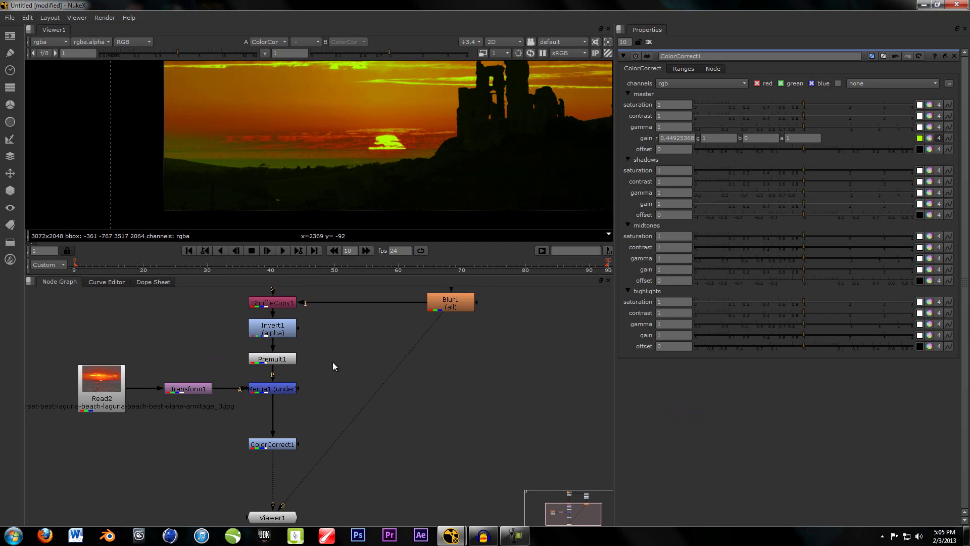
pyautogui.scroll(1, 331, 362)
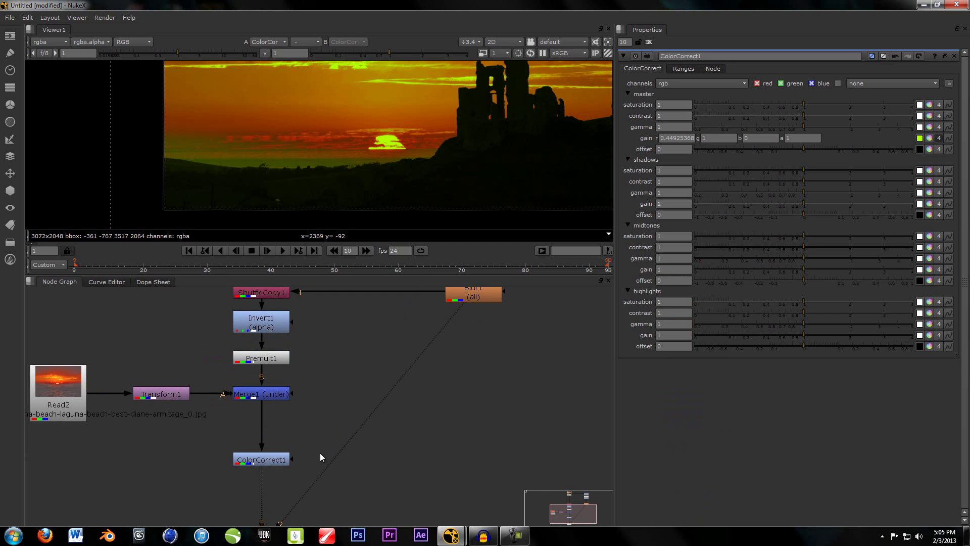
pyautogui.moveTo(293, 458); pyautogui.dragTo(368, 404)
pyautogui.press('Tab')
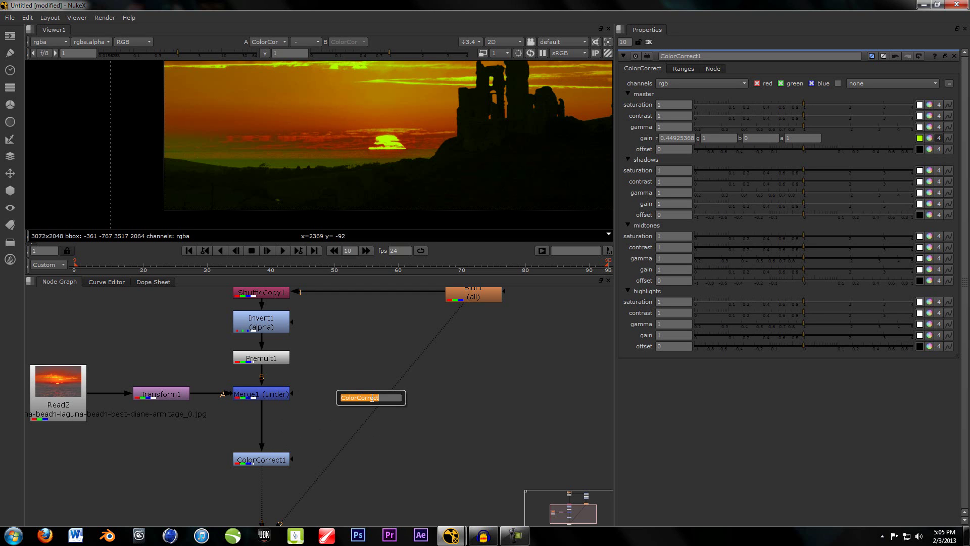
pyautogui.write('dot')
pyautogui.press('Return')
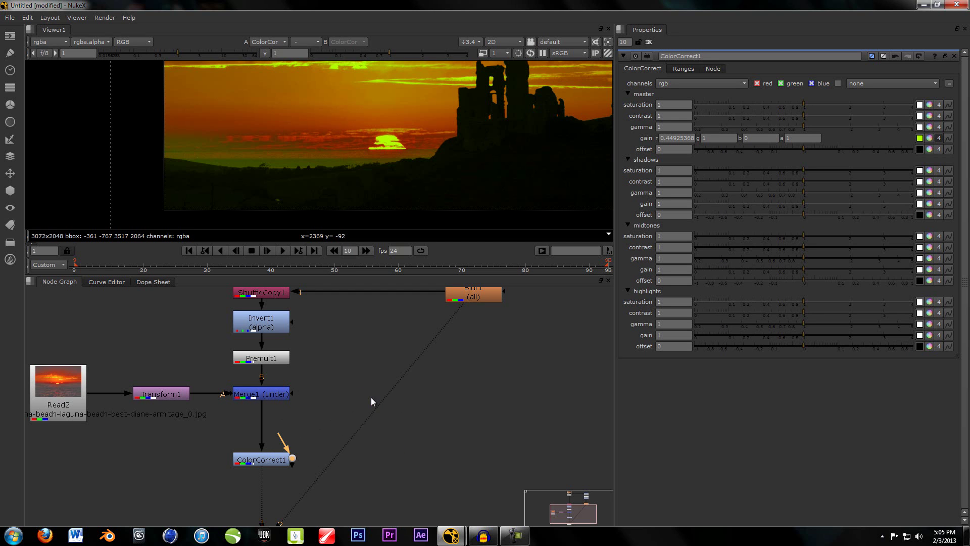
pyautogui.moveTo(295, 459); pyautogui.dragTo(321, 430)
pyautogui.moveTo(274, 459); pyautogui.dragTo(242, 457)
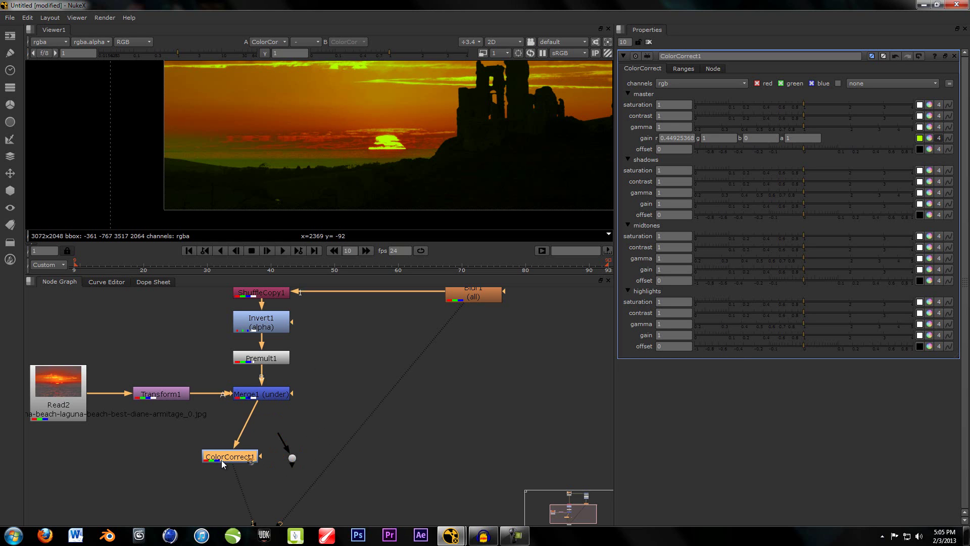
pyautogui.click(293, 457)
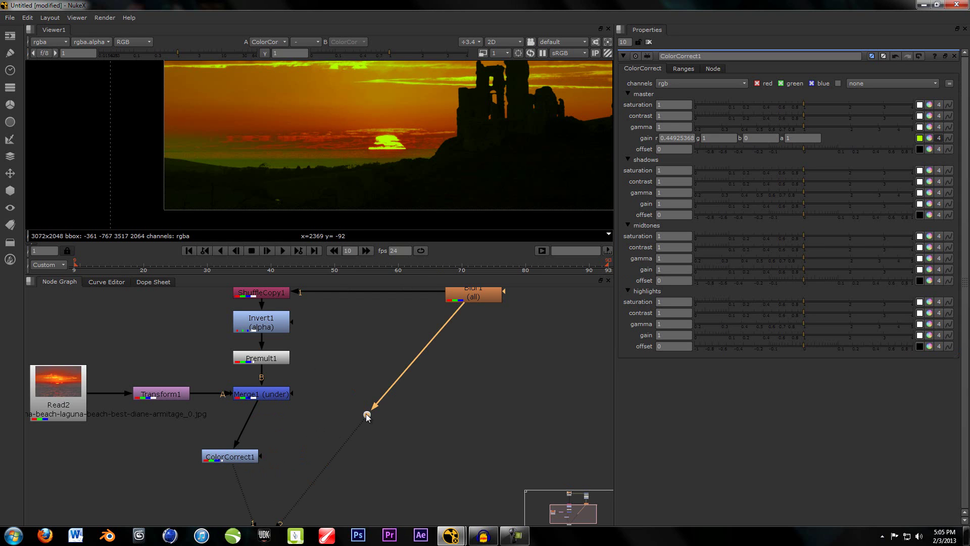
pyautogui.moveTo(366, 414); pyautogui.dragTo(362, 422)
pyautogui.press('Delete')
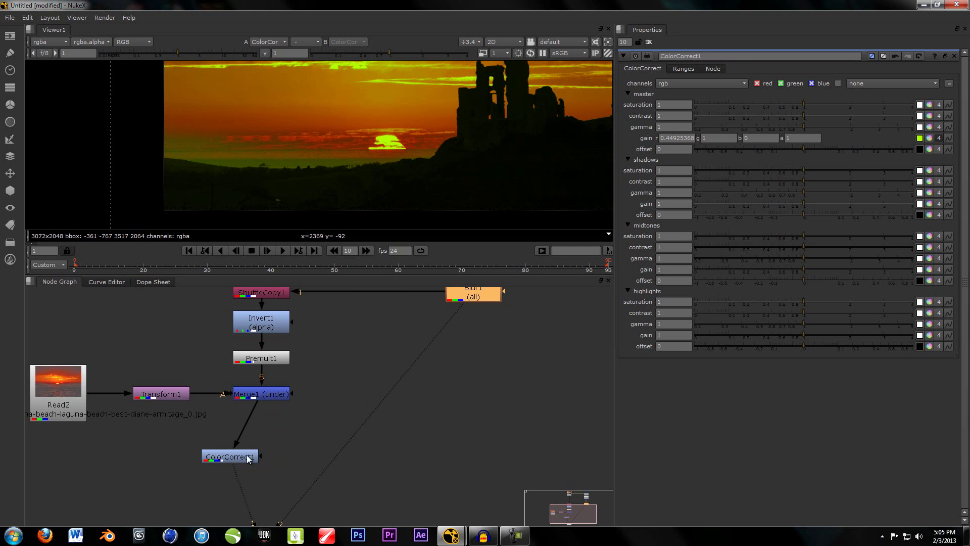
pyautogui.moveTo(238, 457); pyautogui.dragTo(269, 453)
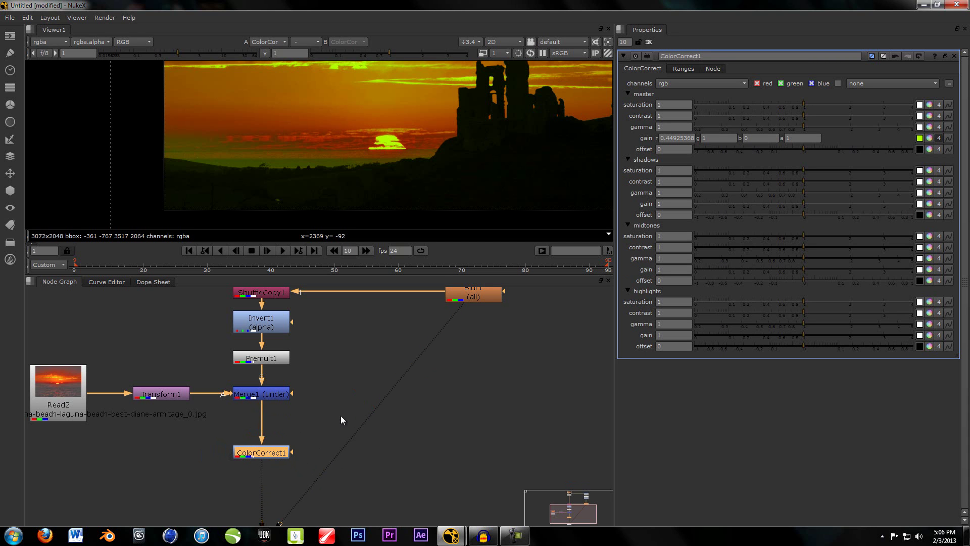
# Try adding another Dot node while ColorCorrect1 is selected, and delete it.
pyautogui.press('Tab')
pyautogui.write('do')
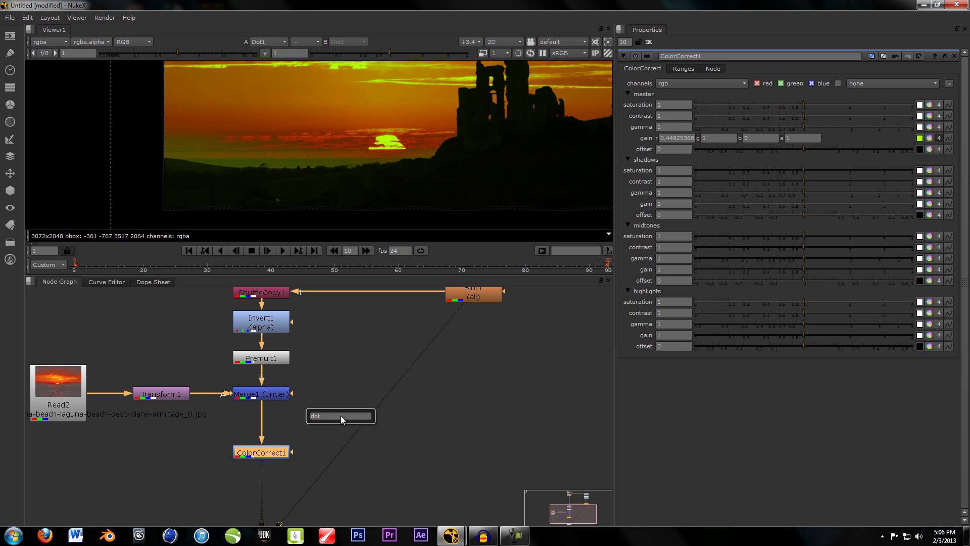
pyautogui.press('Return')
pyautogui.moveTo(257, 470); pyautogui.dragTo(253, 476)
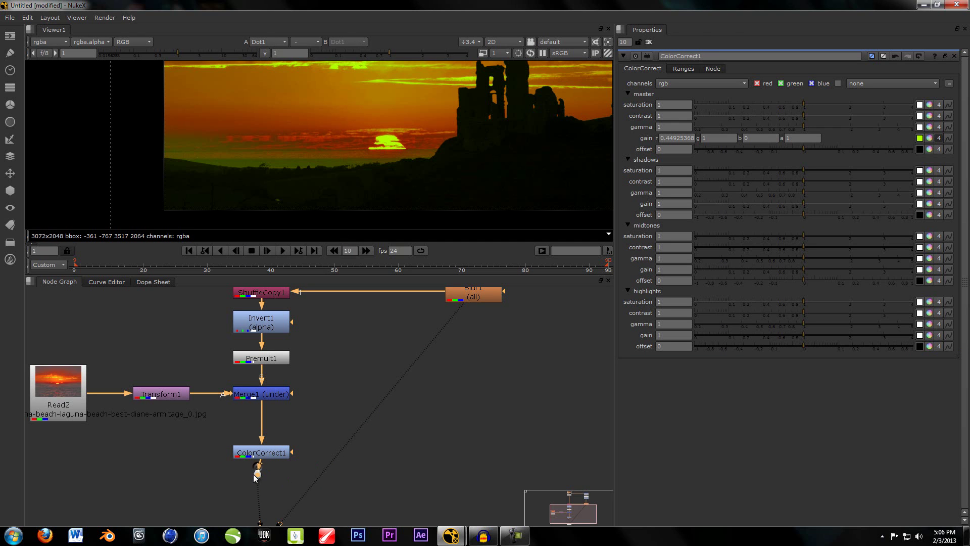
pyautogui.press('Delete')
# Create an unattached Dot, connect ColorCorrect1's mask through it to Invert1, and rewire the Dot's source to Premult1.
pyautogui.click(309, 420)
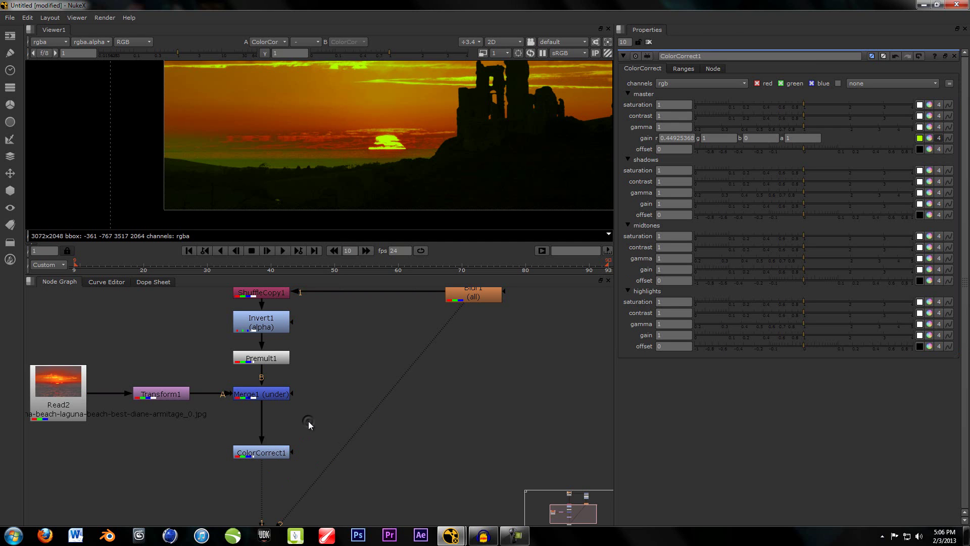
pyautogui.press('Tab')
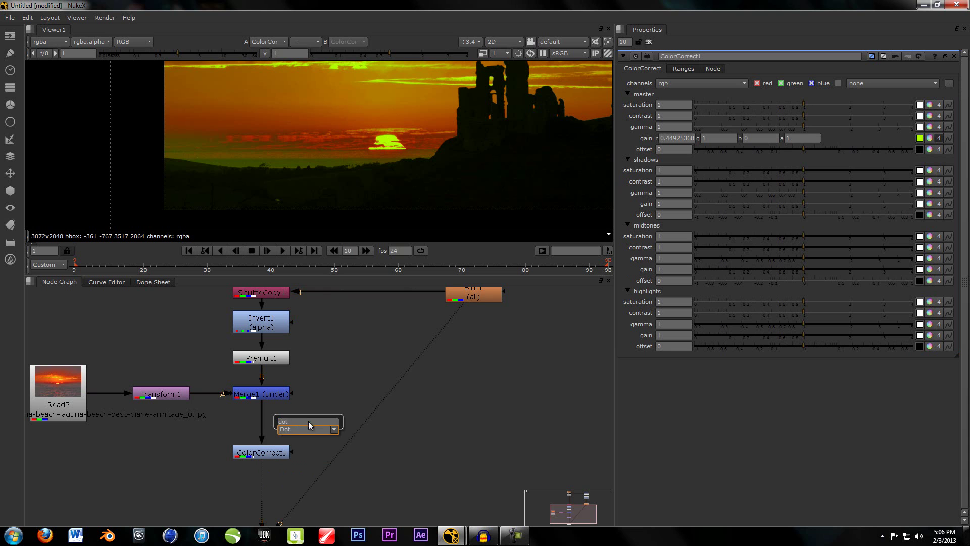
pyautogui.press('Return')
pyautogui.moveTo(309, 423); pyautogui.dragTo(333, 421)
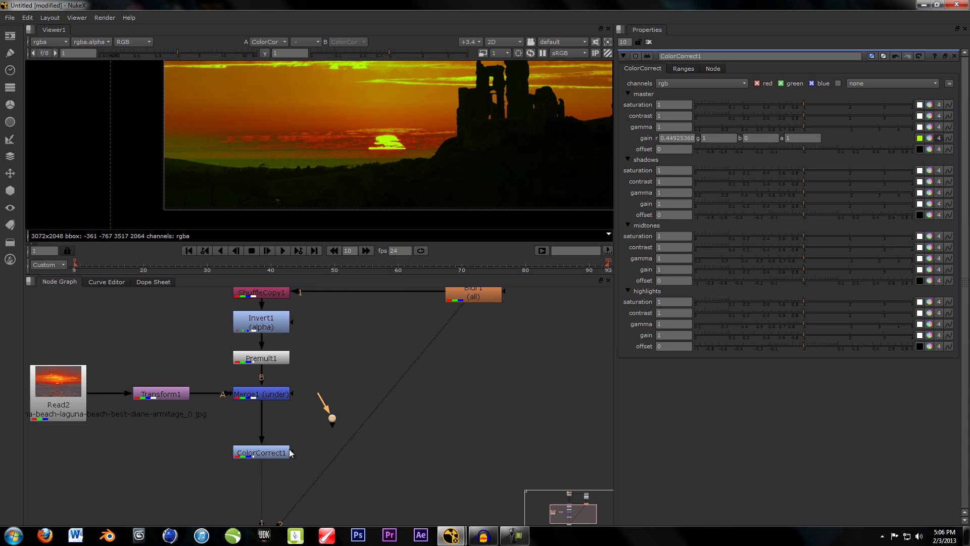
pyautogui.moveTo(293, 451); pyautogui.dragTo(271, 323)
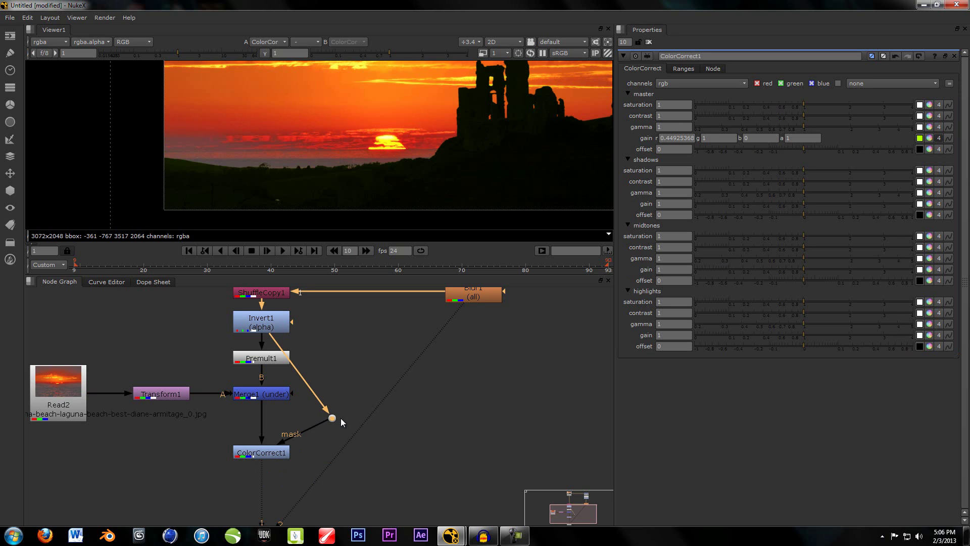
pyautogui.moveTo(338, 416)
pyautogui.mouseDown()
pyautogui.moveTo(361, 419)
pyautogui.moveTo(345, 417)
pyautogui.mouseUp()
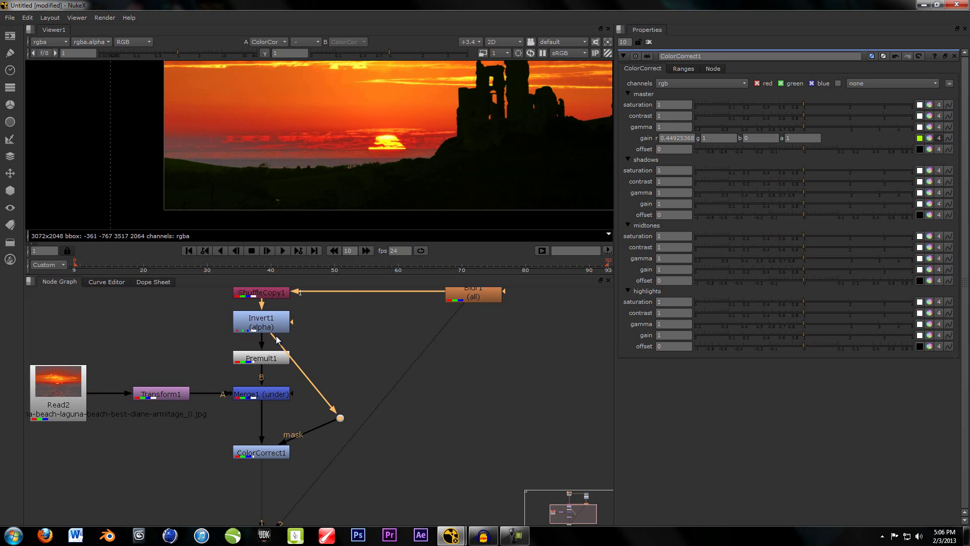
pyautogui.moveTo(275, 336); pyautogui.dragTo(278, 355)
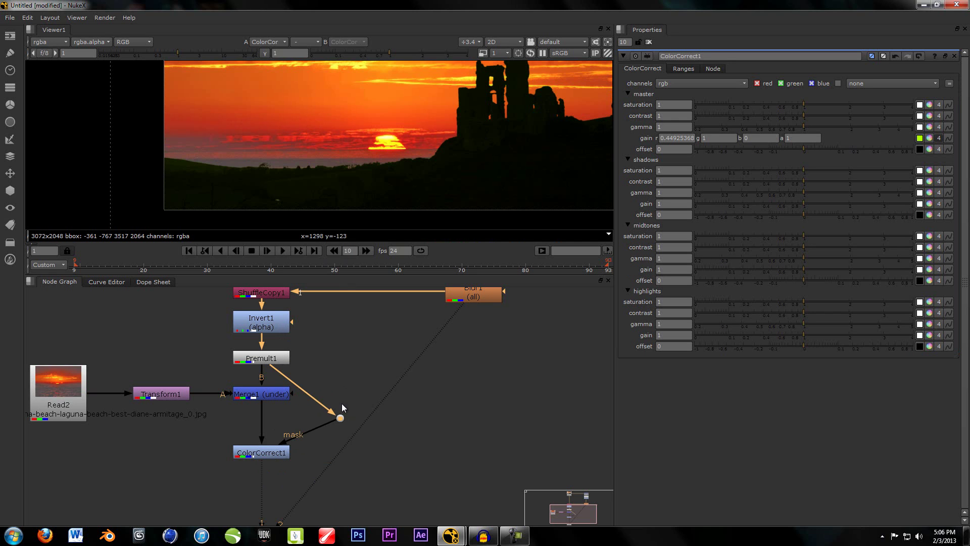
# Place the mask Dot level with ColorCorrect1 so the mask connection runs horizontally, and review the node layout.
pyautogui.scroll(-2, 341, 418)
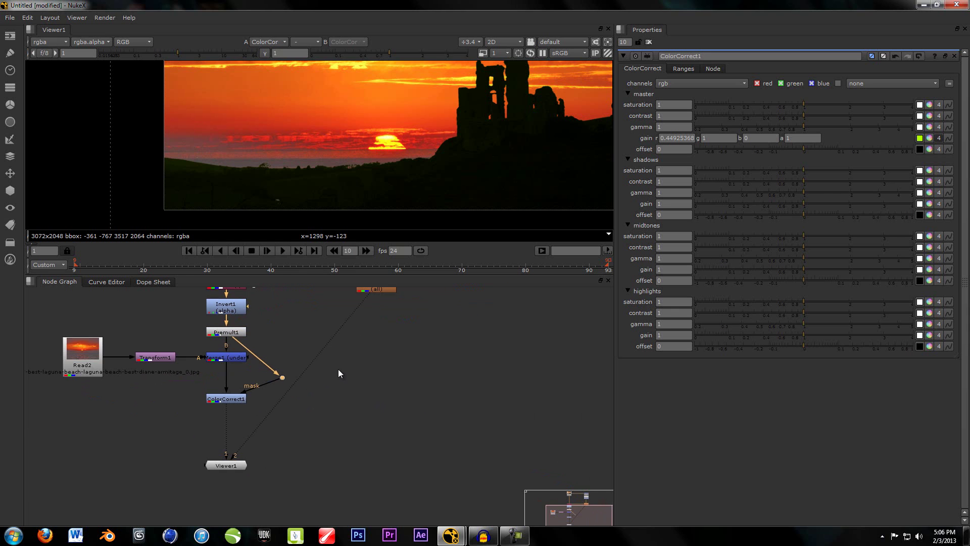
pyautogui.click(288, 397)
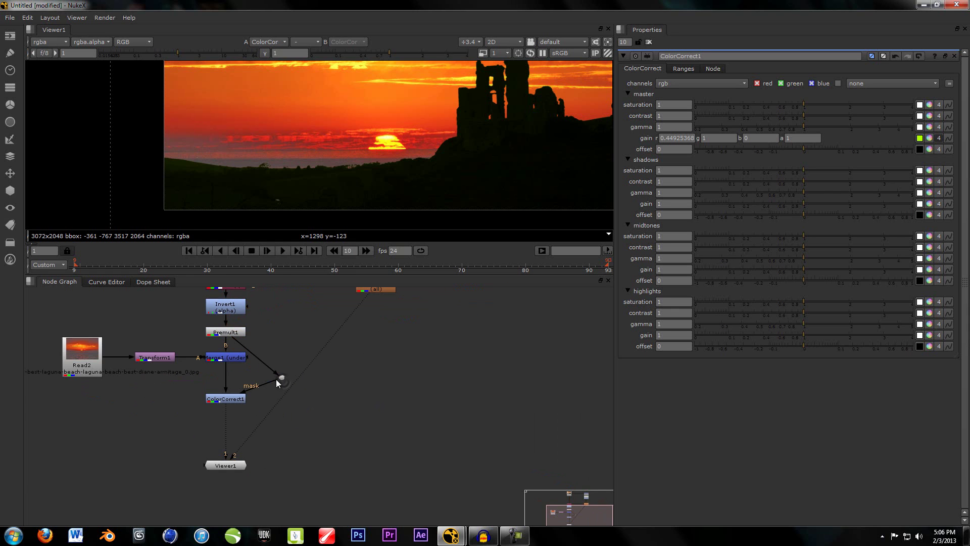
pyautogui.moveTo(283, 375); pyautogui.dragTo(296, 400)
pyautogui.click(333, 402)
pyautogui.scroll(3, 331, 403)
pyautogui.scroll(-1, 326, 391)
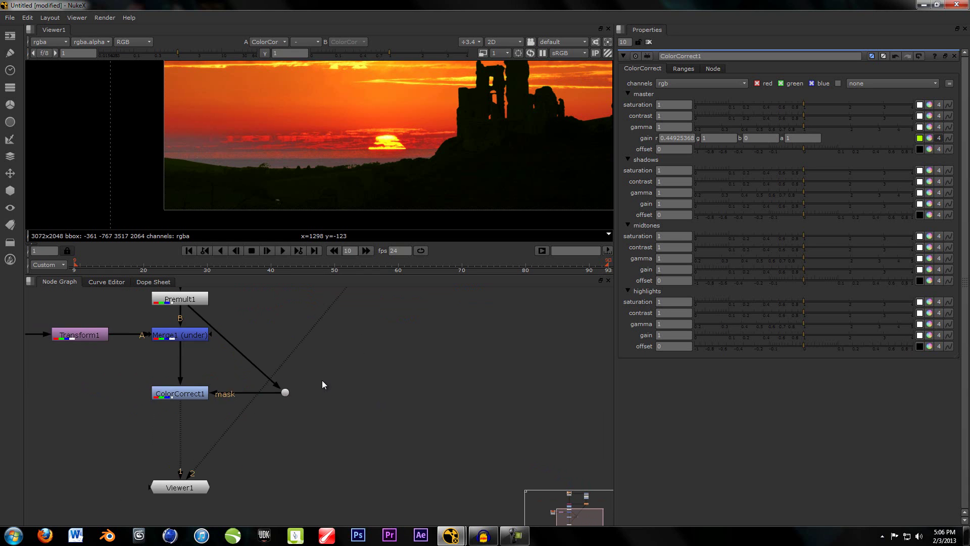
pyautogui.scroll(-3, 322, 380)
pyautogui.moveTo(323, 379); pyautogui.dragTo(320, 397, button='middle')
pyautogui.scroll(2, 326, 303)
pyautogui.scroll(-2, 317, 344)
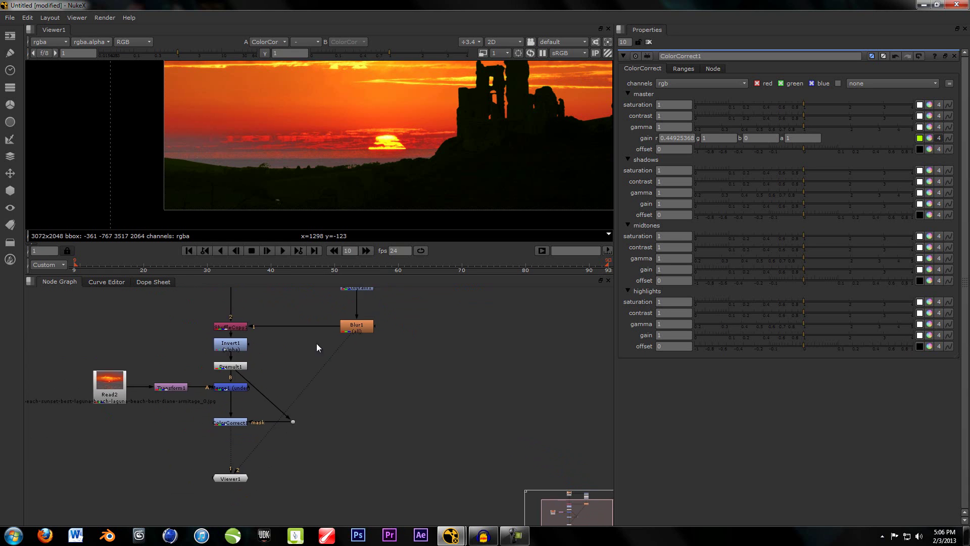
# Insert a Dot in the Blur1 to Viewer1 connection and place it below Blur1, level with Viewer1.
pyautogui.scroll(4, 331, 379)
pyautogui.moveTo(265, 422); pyautogui.dragTo(294, 384, button='middle')
pyautogui.press('ctrl')
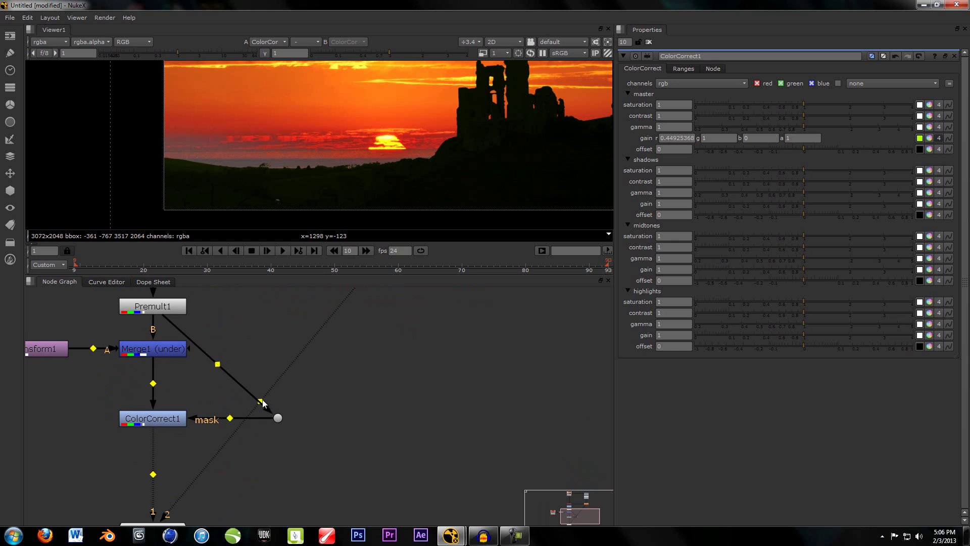
pyautogui.keyDown('ctrl'); pyautogui.moveTo(262, 402); pyautogui.dragTo(382, 475); pyautogui.keyUp('ctrl')
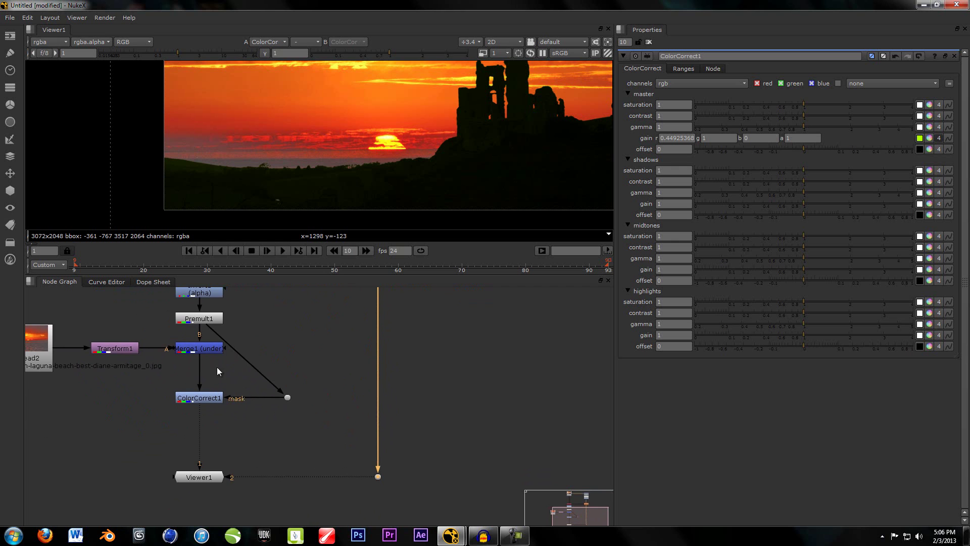
# Insert a Dot in the connection from Premult1 to the mask Dot, level with Premult1, to form right-angled routing.
pyautogui.scroll(2, 217, 371)
pyautogui.keyDown('ctrl'); pyautogui.moveTo(298, 410); pyautogui.dragTo(372, 343); pyautogui.keyUp('ctrl')
pyautogui.scroll(-3, 330, 377)
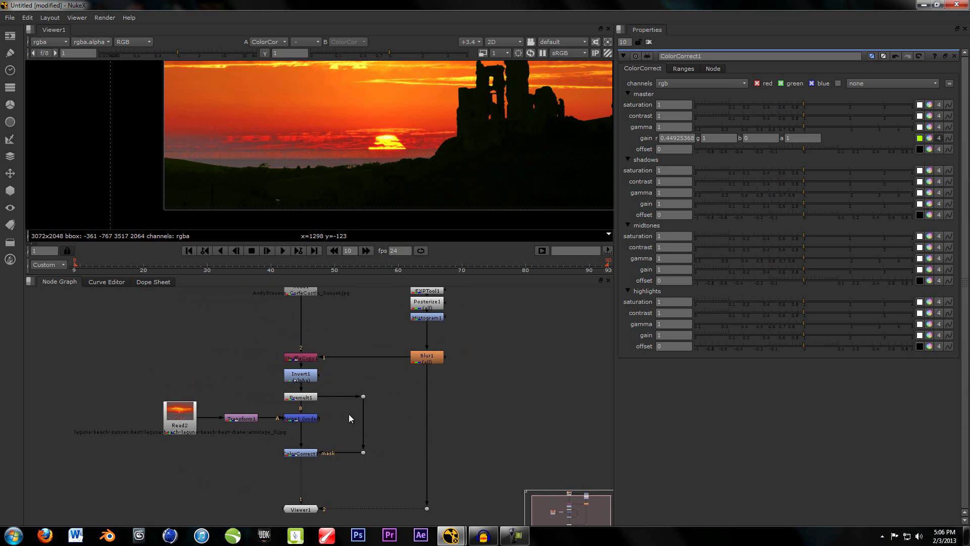
# Examine the right-angled mask routing between Premult1 and ColorCorrect1, and inspect the masked foreground in the viewer.
pyautogui.scroll(-4, 345, 396)
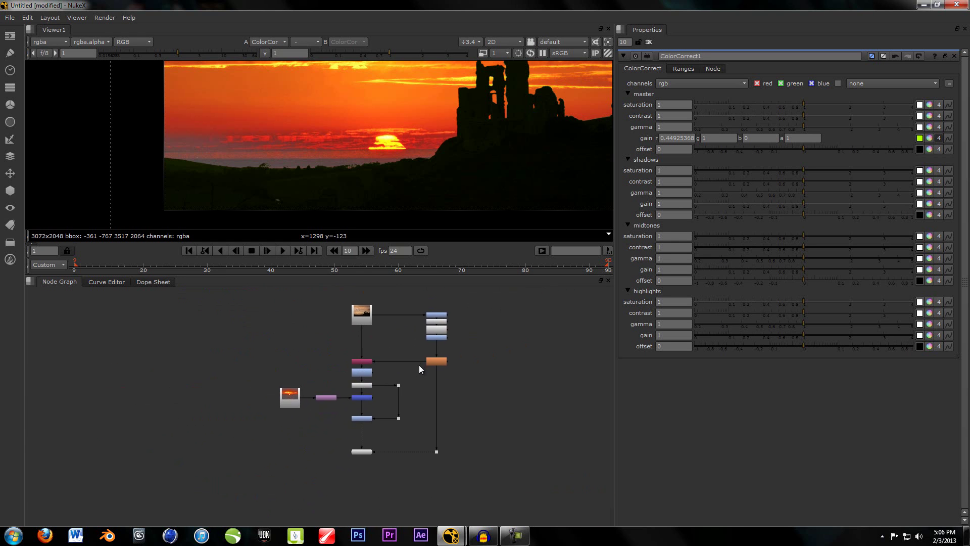
pyautogui.scroll(5, 419, 365)
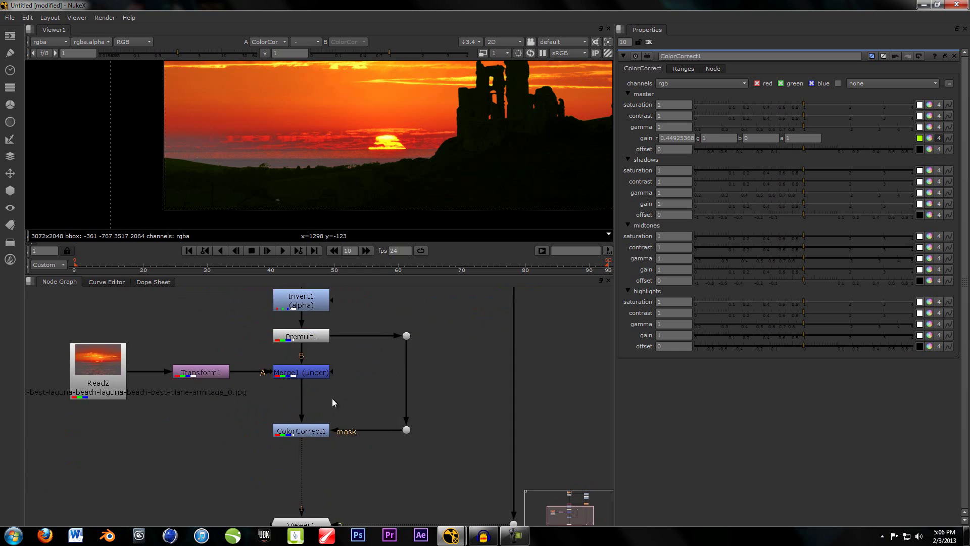
pyautogui.scroll(-2, 372, 143)
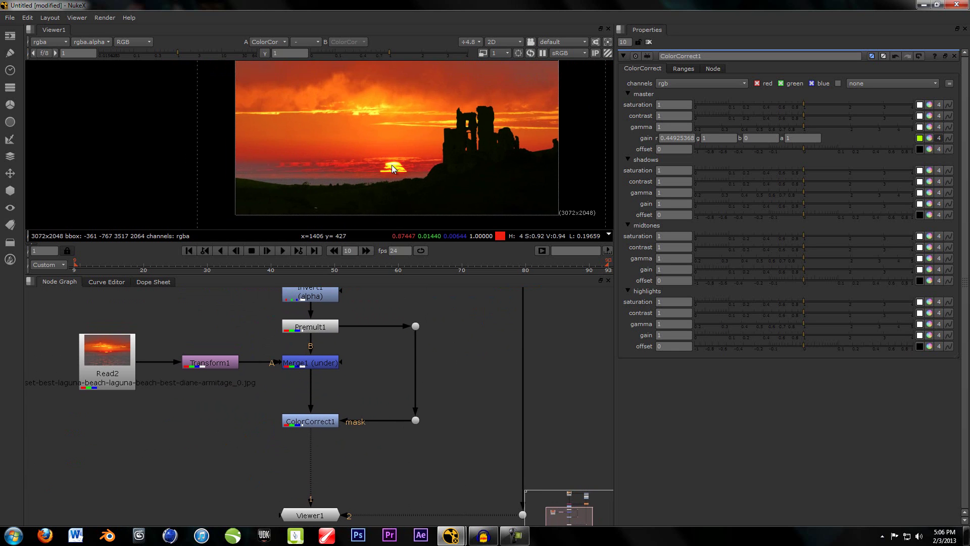
pyautogui.scroll(5, 392, 167)
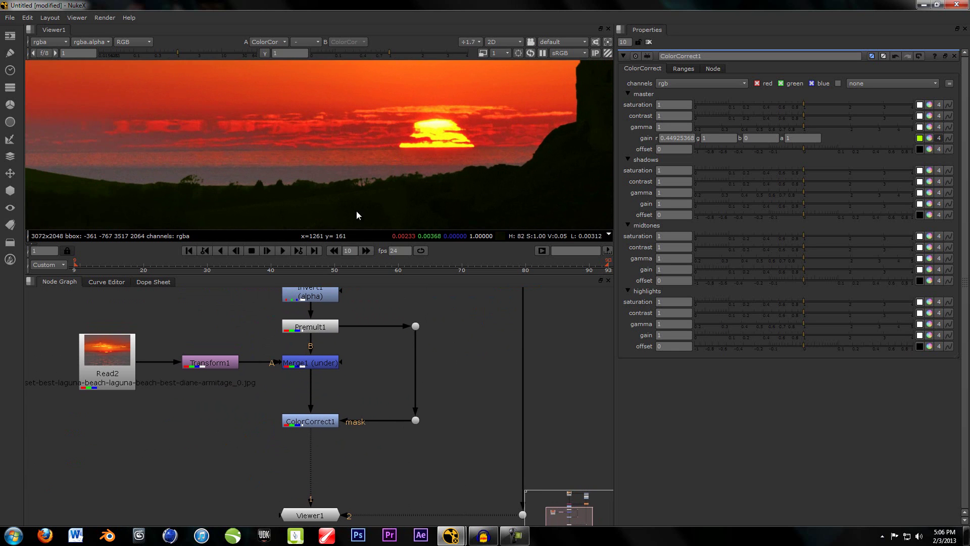
pyautogui.moveTo(399, 346); pyautogui.dragTo(402, 347, button='middle')
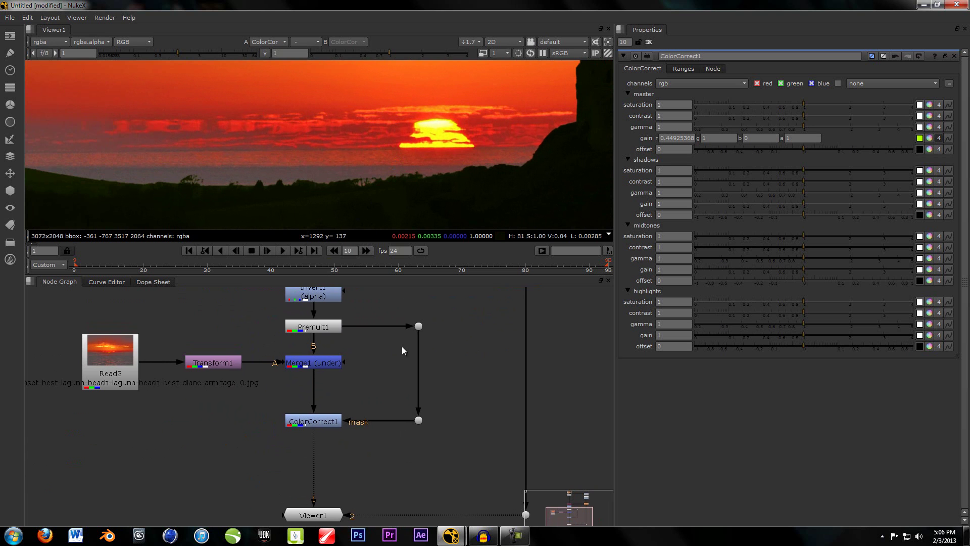
pyautogui.click(419, 420)
pyautogui.click(368, 410)
# Change ColorCorrect1's master gain to a warm orange, with red 1, green about 0.506 and blue about 0.096.
pyautogui.moveTo(313, 161); pyautogui.dragTo(387, 127, button='middle')
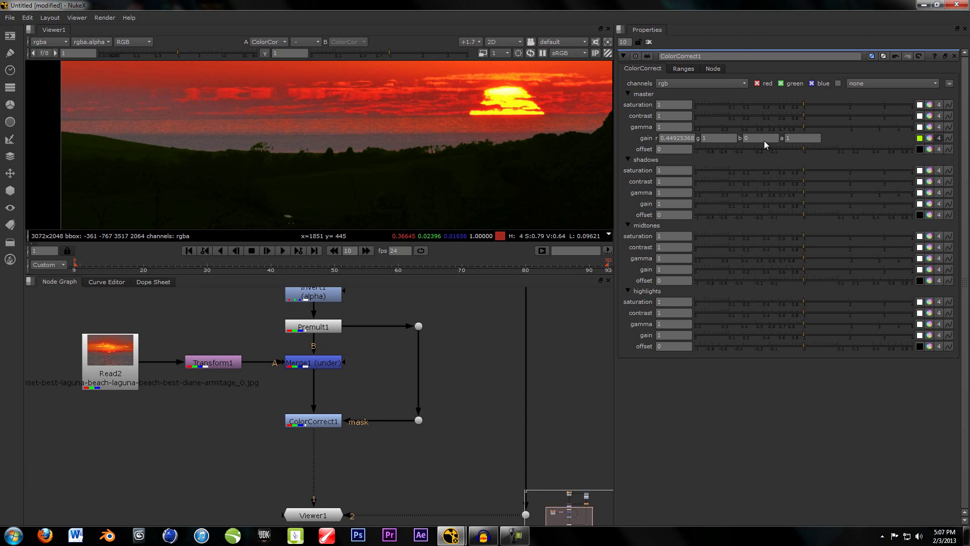
pyautogui.click(928, 138)
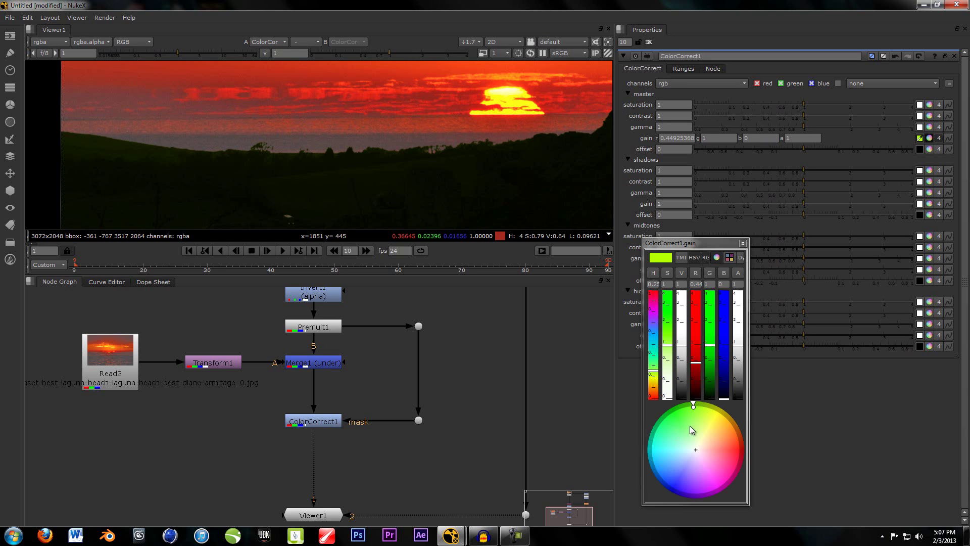
pyautogui.moveTo(690, 425); pyautogui.dragTo(731, 435)
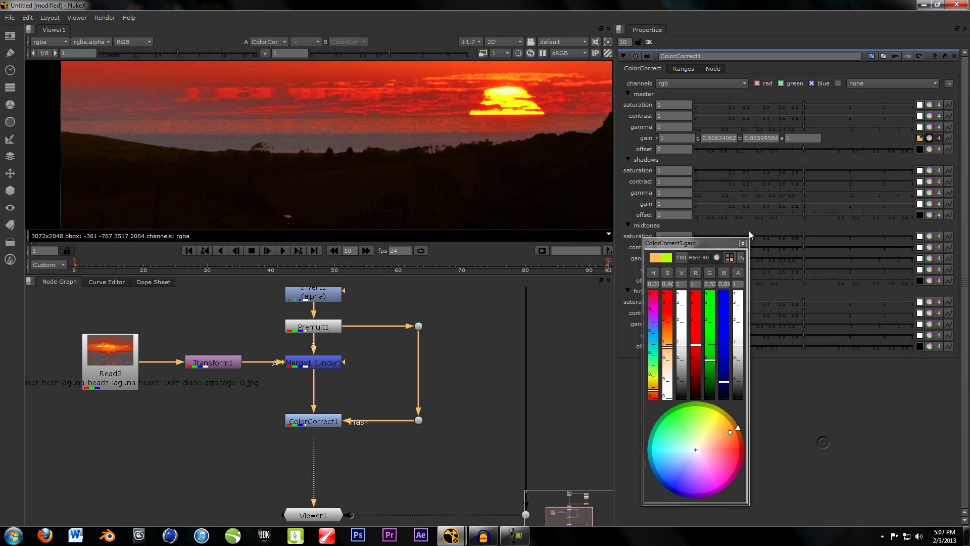
pyautogui.click(743, 243)
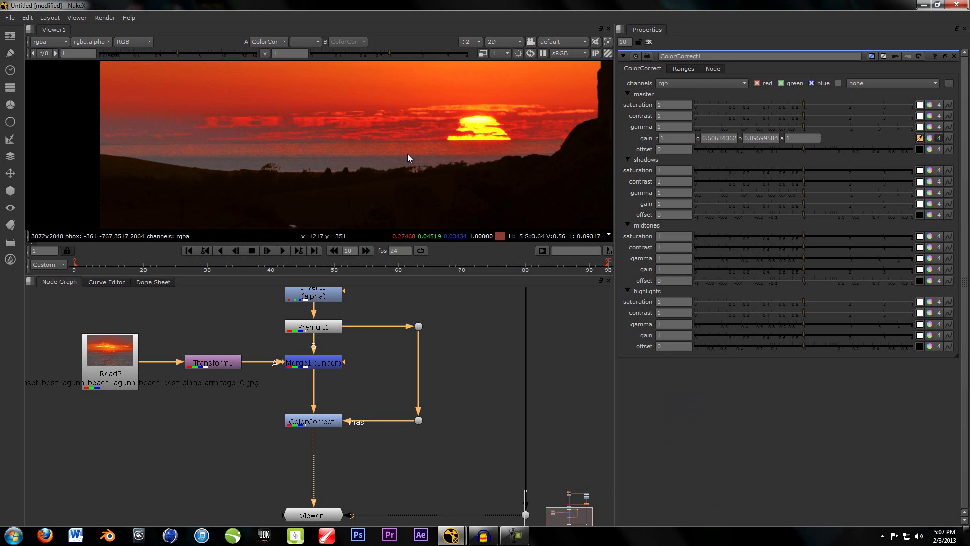
pyautogui.scroll(-5, 407, 153)
pyautogui.scroll(5, 337, 159)
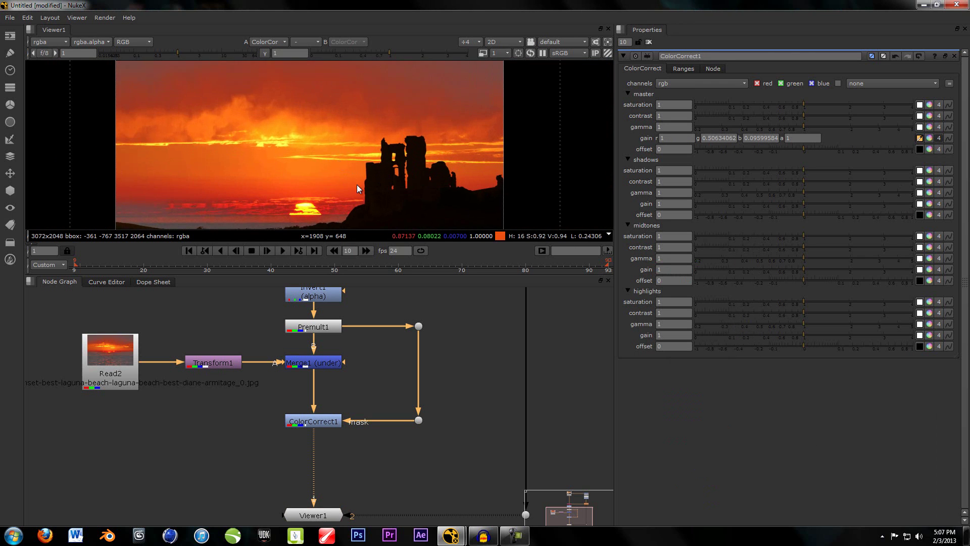
pyautogui.scroll(1, 377, 118)
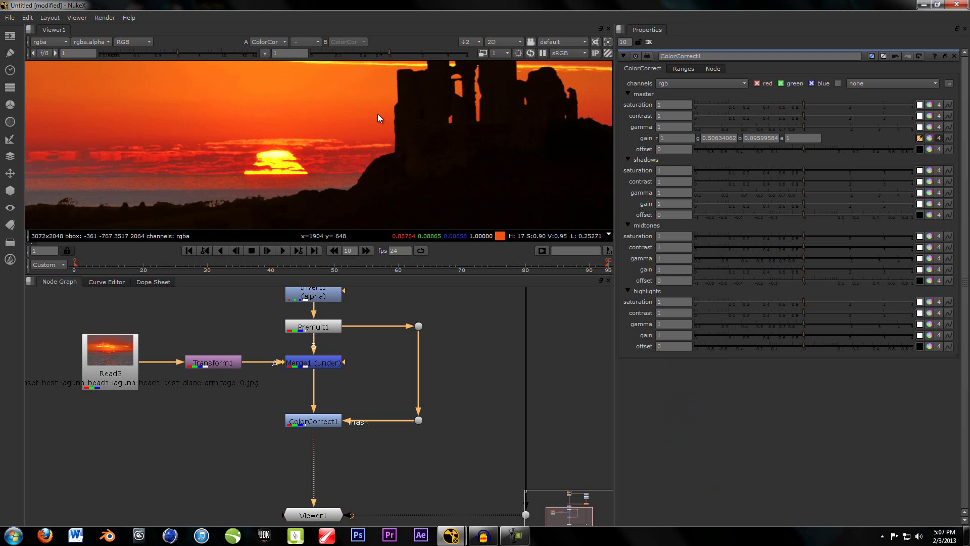
pyautogui.scroll(-6, 365, 123)
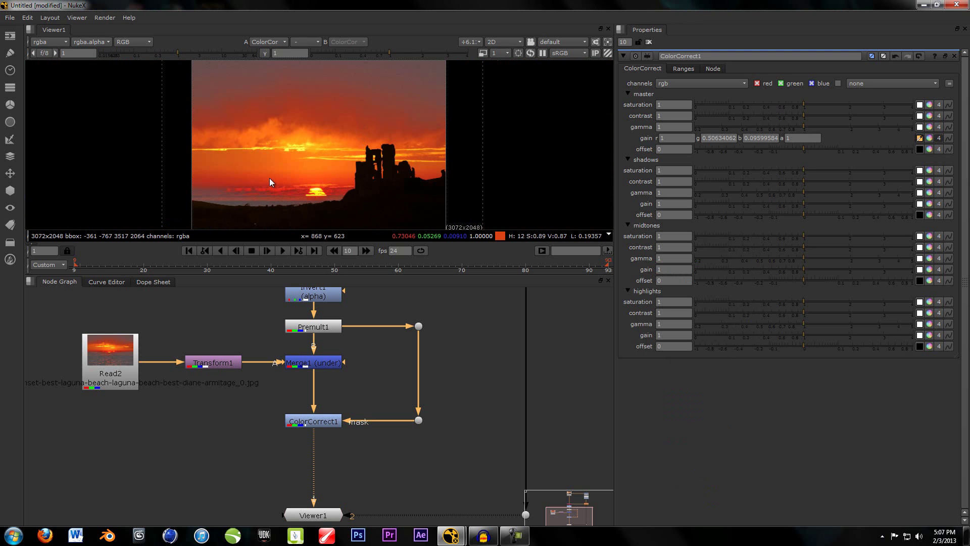
pyautogui.moveTo(284, 169); pyautogui.dragTo(313, 148, button='middle')
pyautogui.press('f')
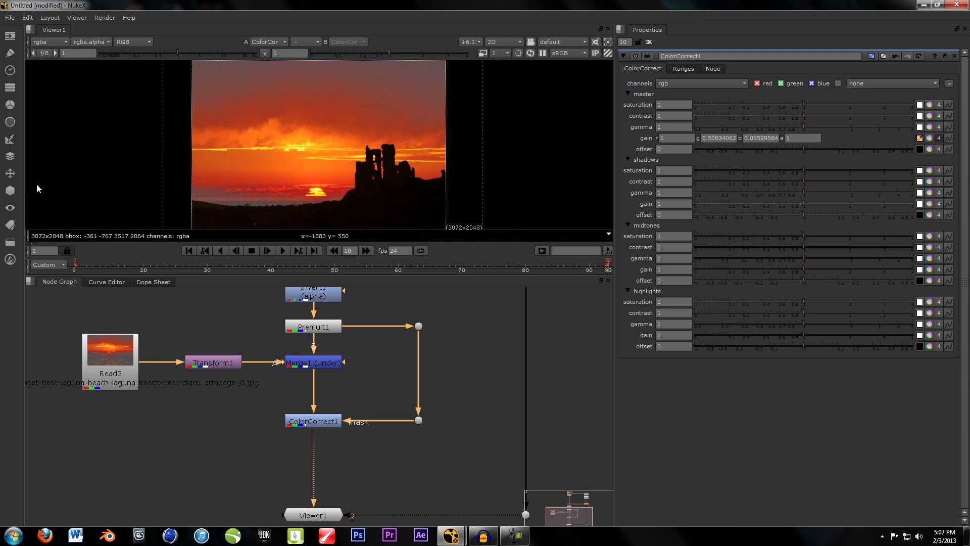
# Browse the available nodes in the Transform, Merge, Keyer, MetaData, 3D and Filter categories without adding any.
pyautogui.click(11, 173)
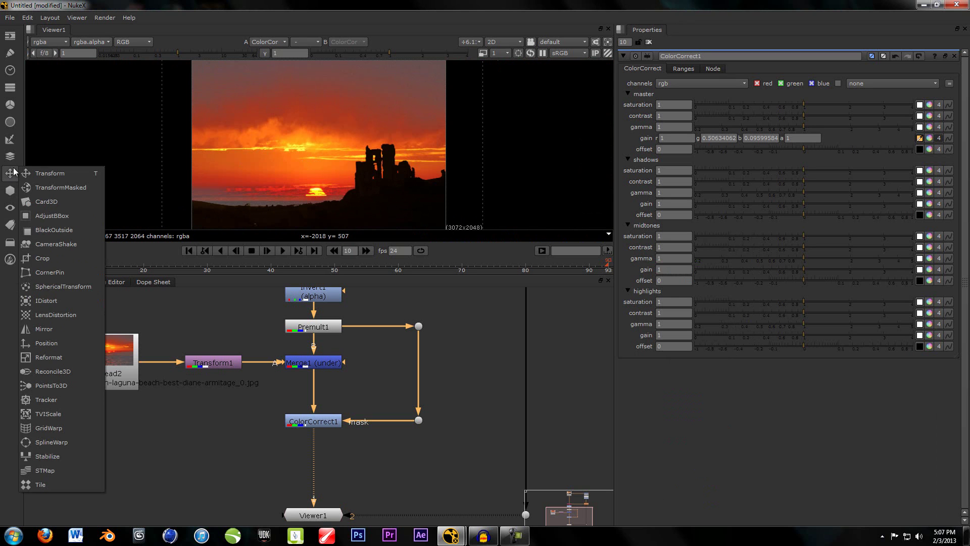
pyautogui.click(12, 158)
pyautogui.click(12, 141)
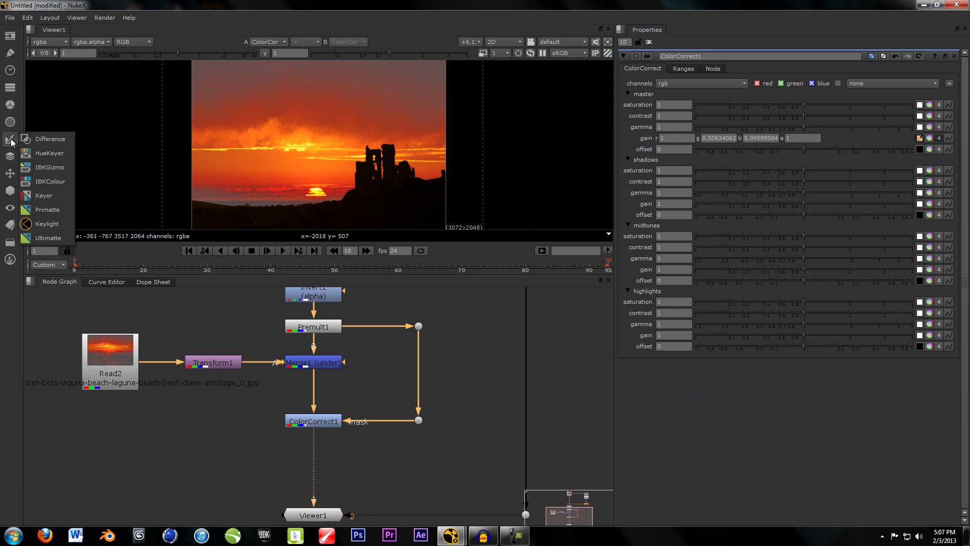
pyautogui.click(10, 156)
pyautogui.click(10, 173)
pyautogui.click(8, 207)
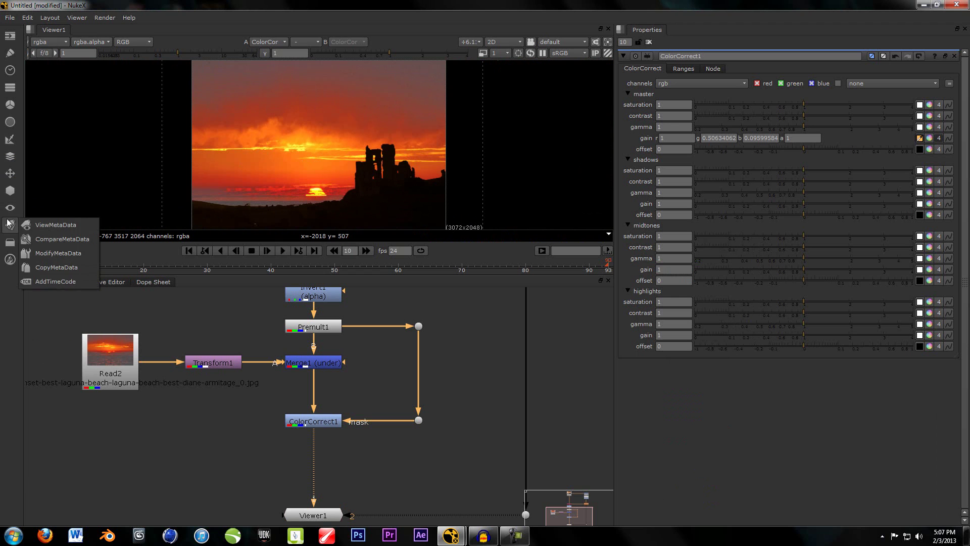
pyautogui.click(10, 190)
pyautogui.click(10, 156)
pyautogui.click(10, 139)
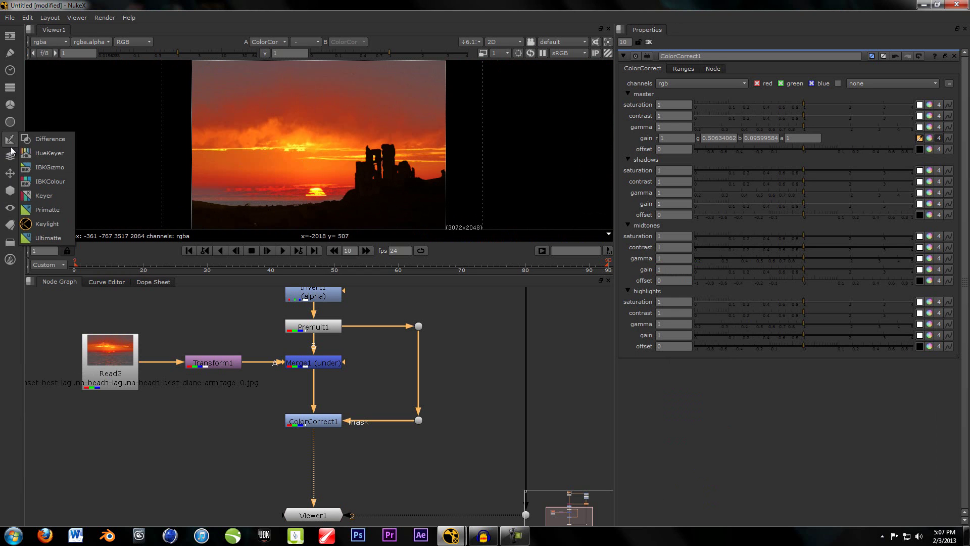
pyautogui.click(10, 156)
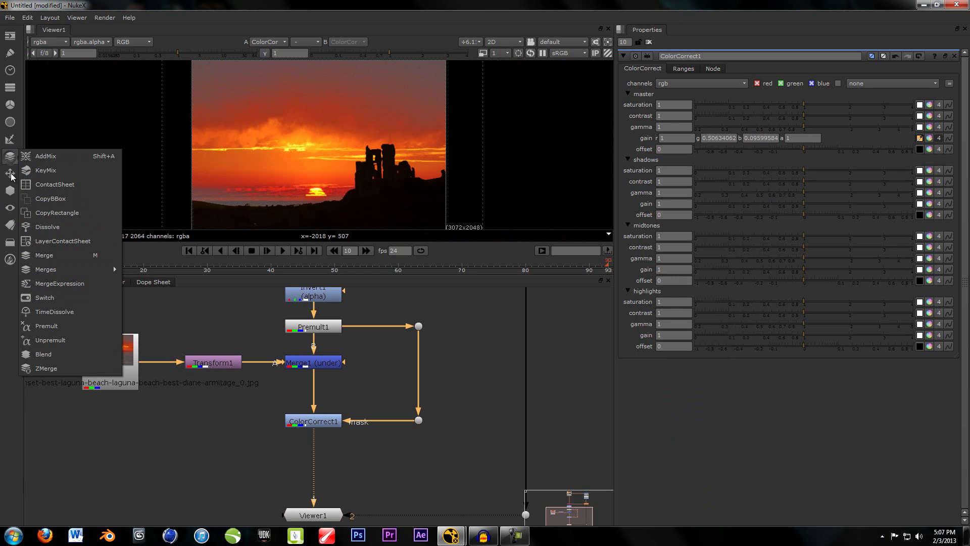
pyautogui.click(11, 174)
pyautogui.click(10, 191)
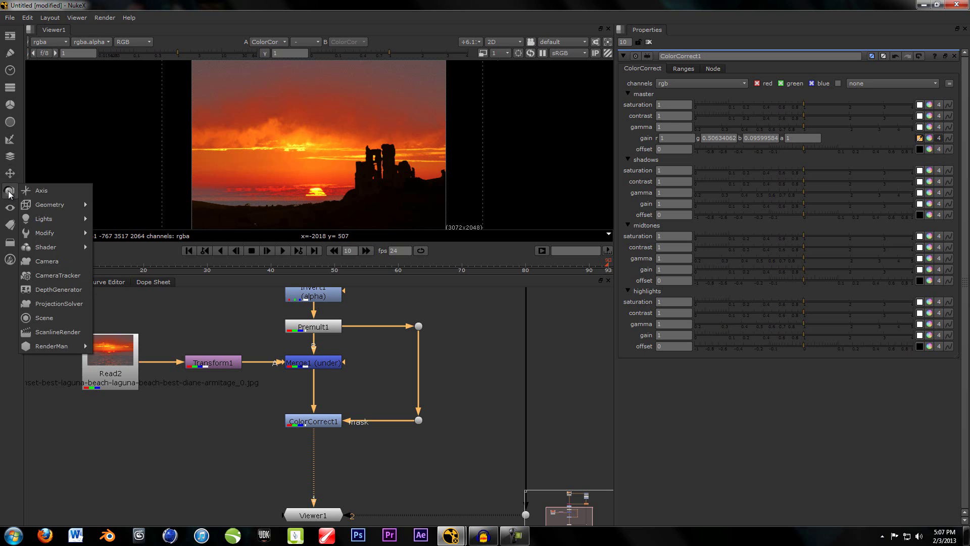
pyautogui.click(10, 126)
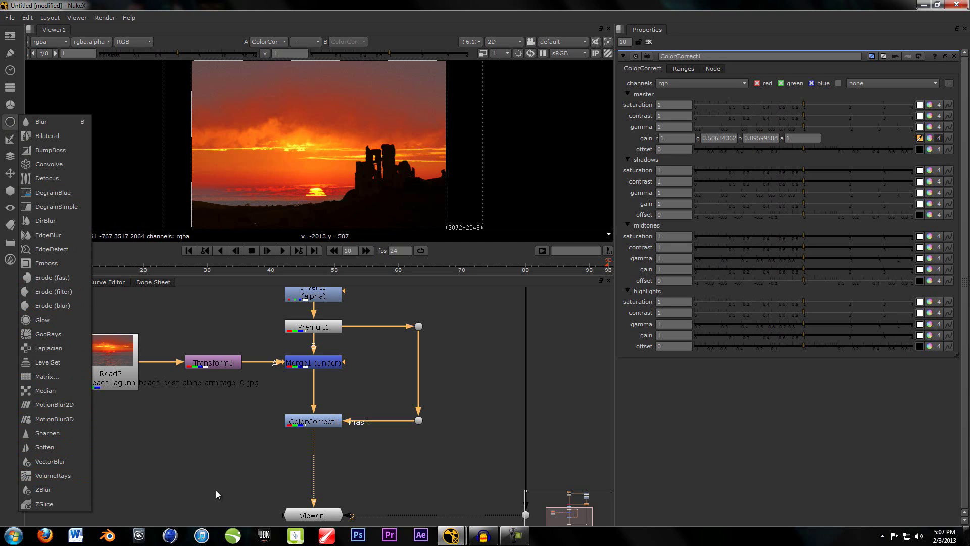
pyautogui.click(191, 488)
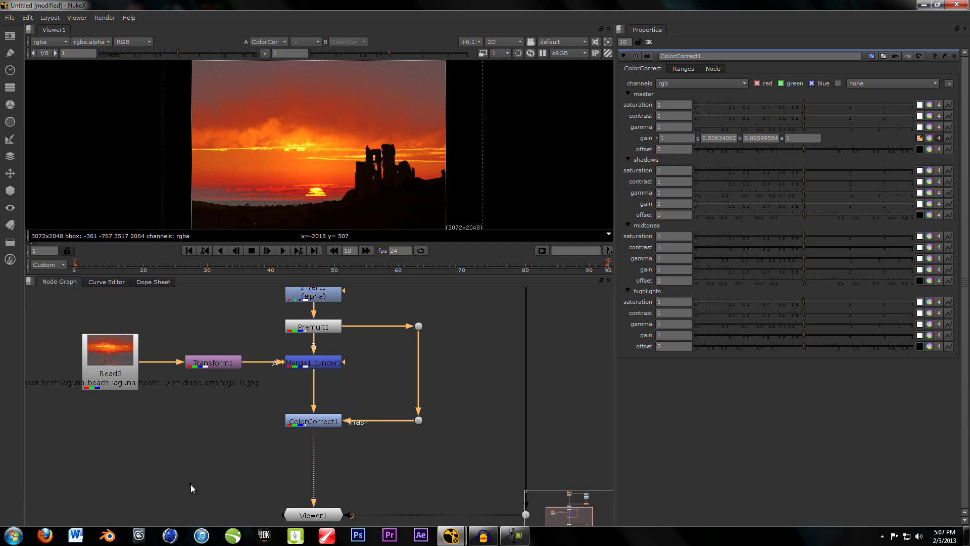
# Review the complete node tree from the castle and sunset Read nodes down to Viewer1, leaving no node selected.
pyautogui.scroll(-5, 187, 394)
pyautogui.scroll(5, 209, 405)
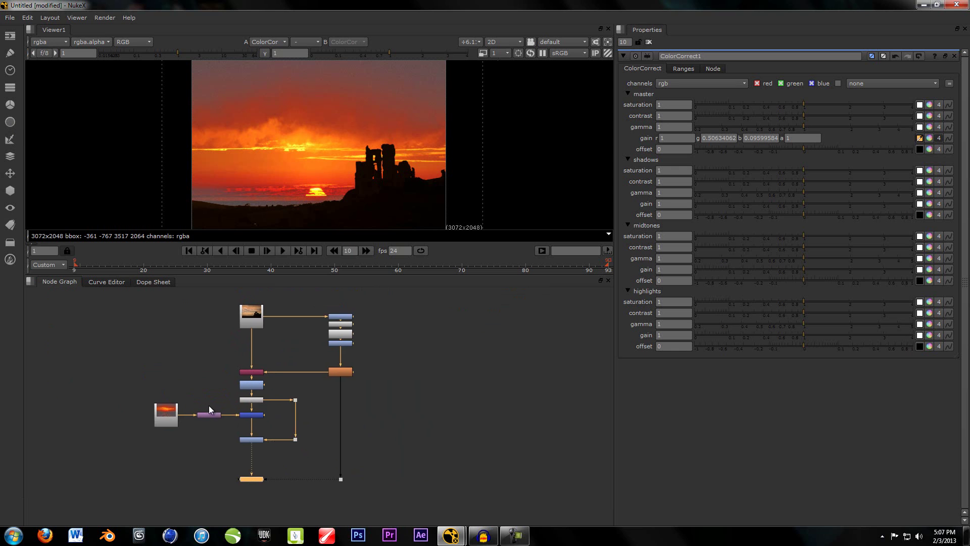
pyautogui.scroll(1, 257, 419)
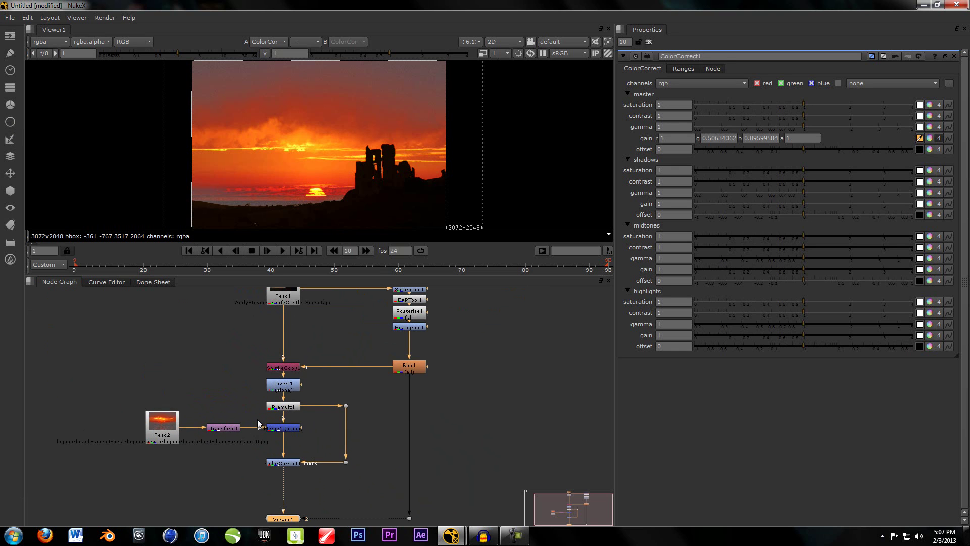
pyautogui.scroll(-2, 254, 383)
pyautogui.moveTo(271, 366); pyautogui.dragTo(273, 365, button='middle')
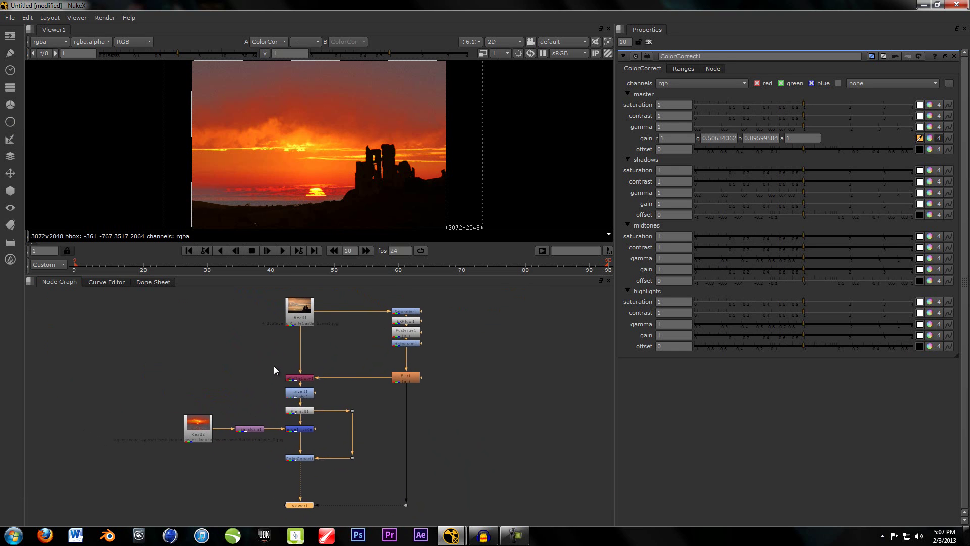
pyautogui.click(273, 365)
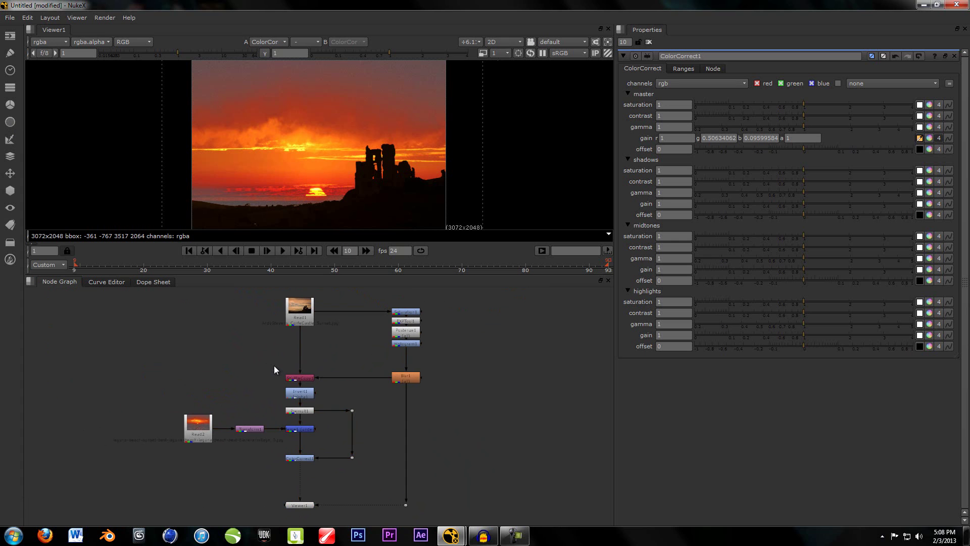